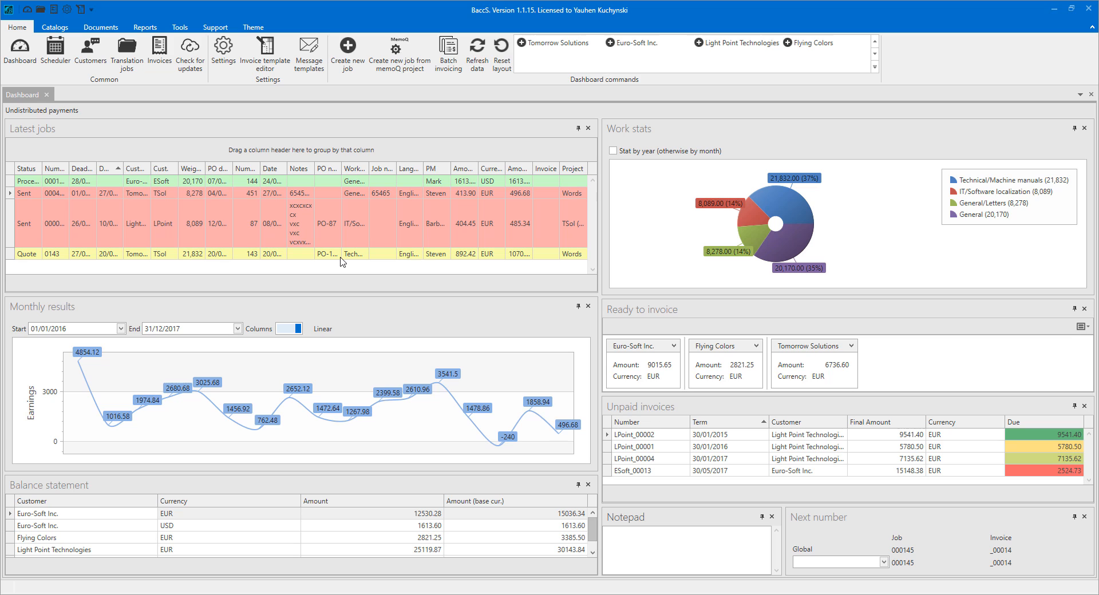
Open the Light Point Technologies job from the latest jobs list to view its details and close it
click(681, 459)
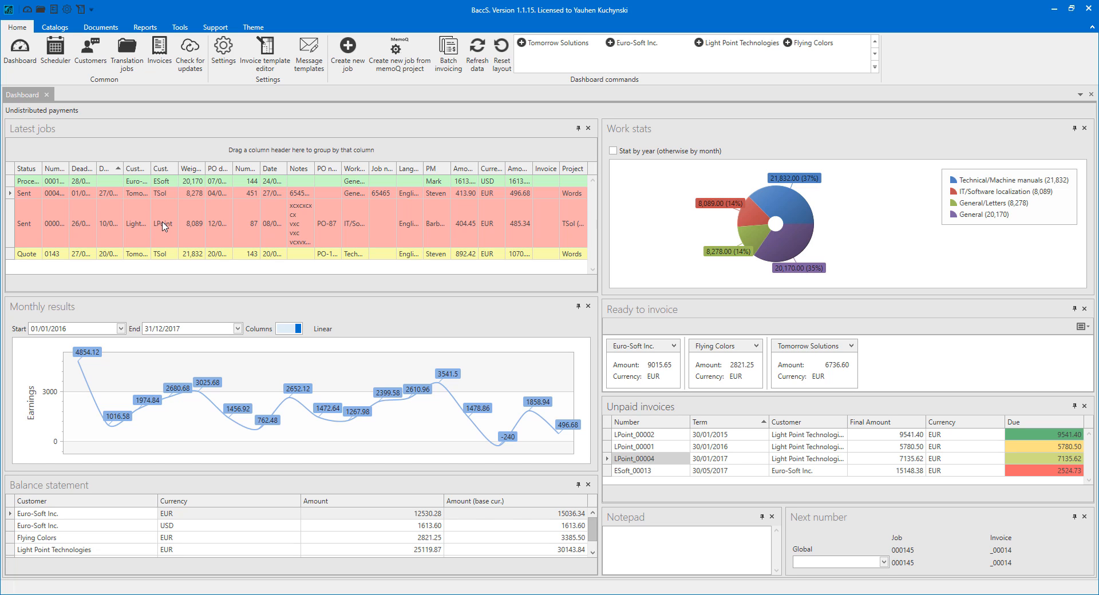
click(193, 218)
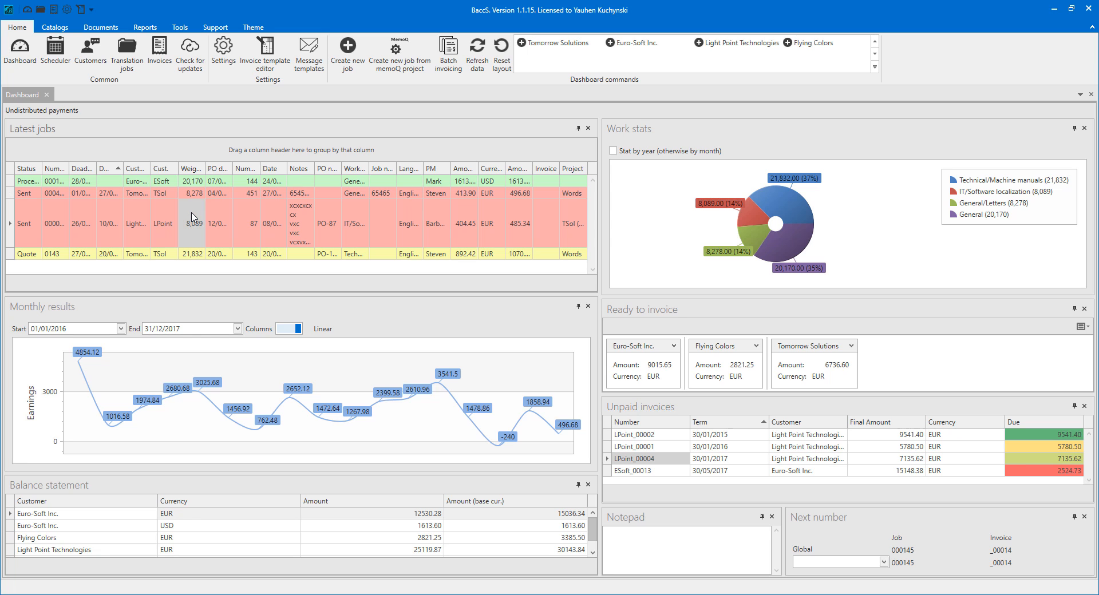
double_click(195, 219)
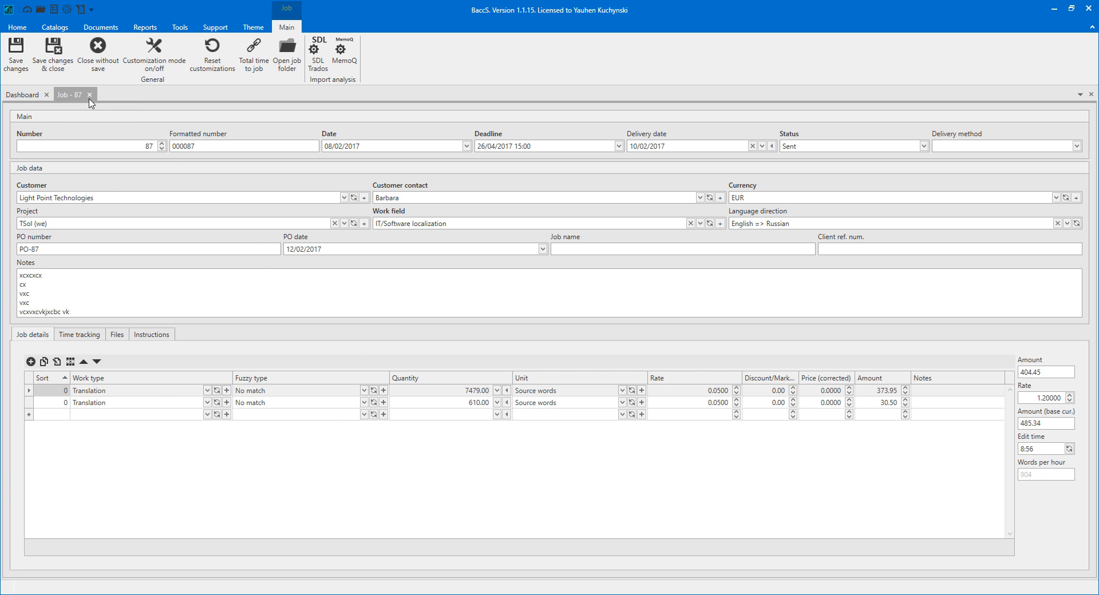
click(90, 95)
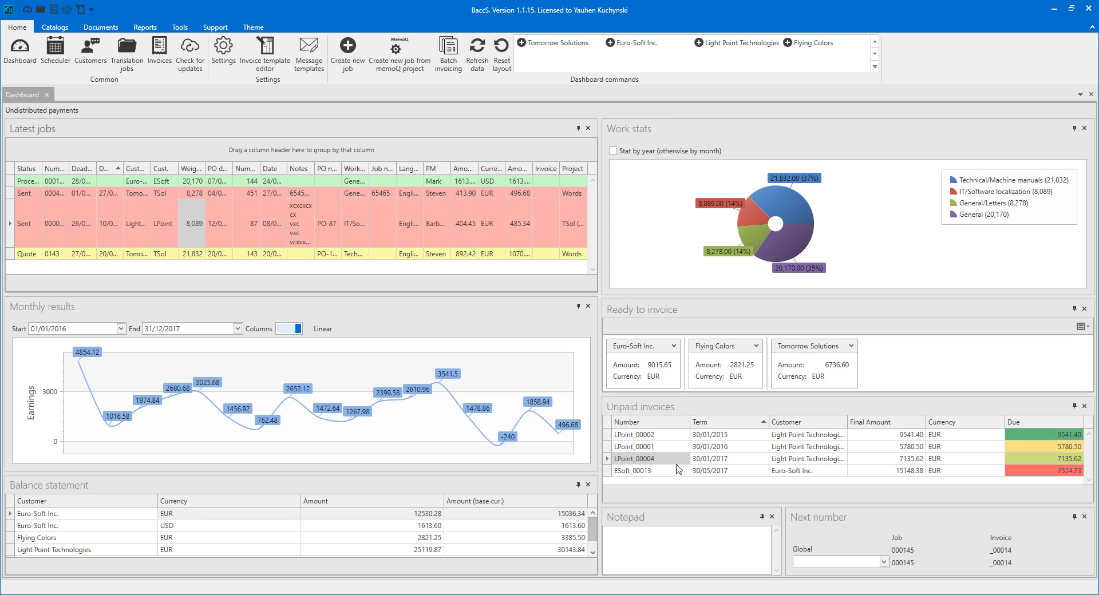
Open the unpaid Light Point Technologies invoice with term 30/01/2016 to view its details and close it
click(652, 451)
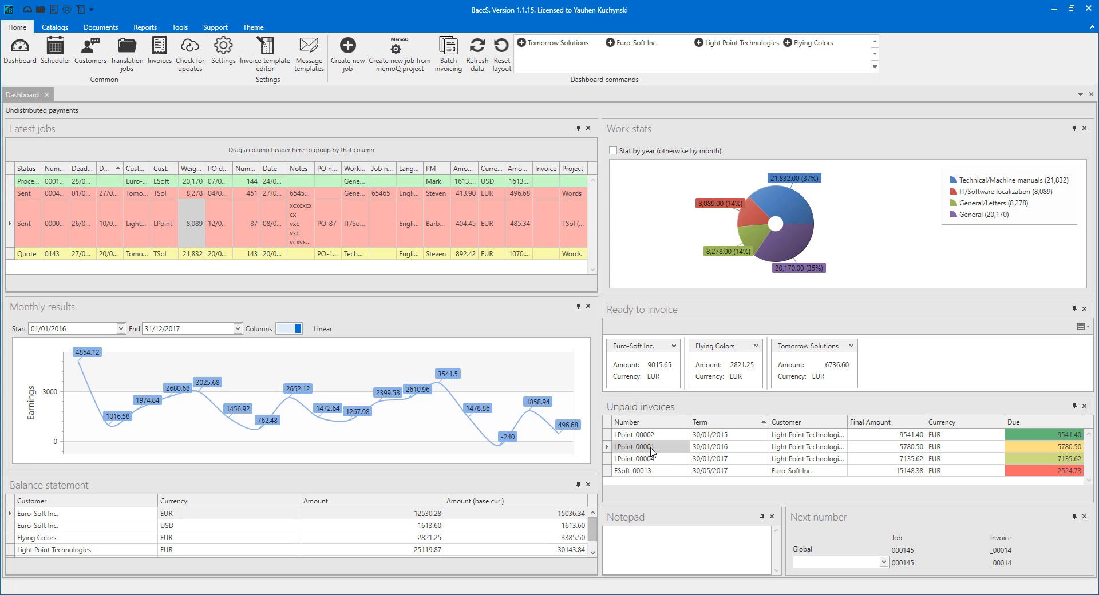
double_click(651, 450)
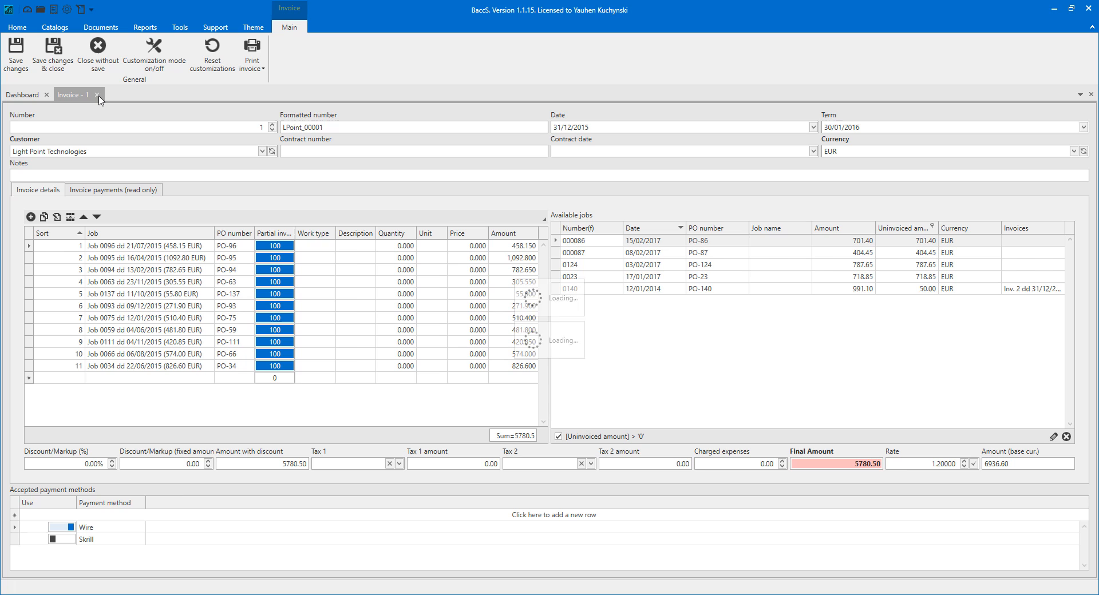
click(97, 95)
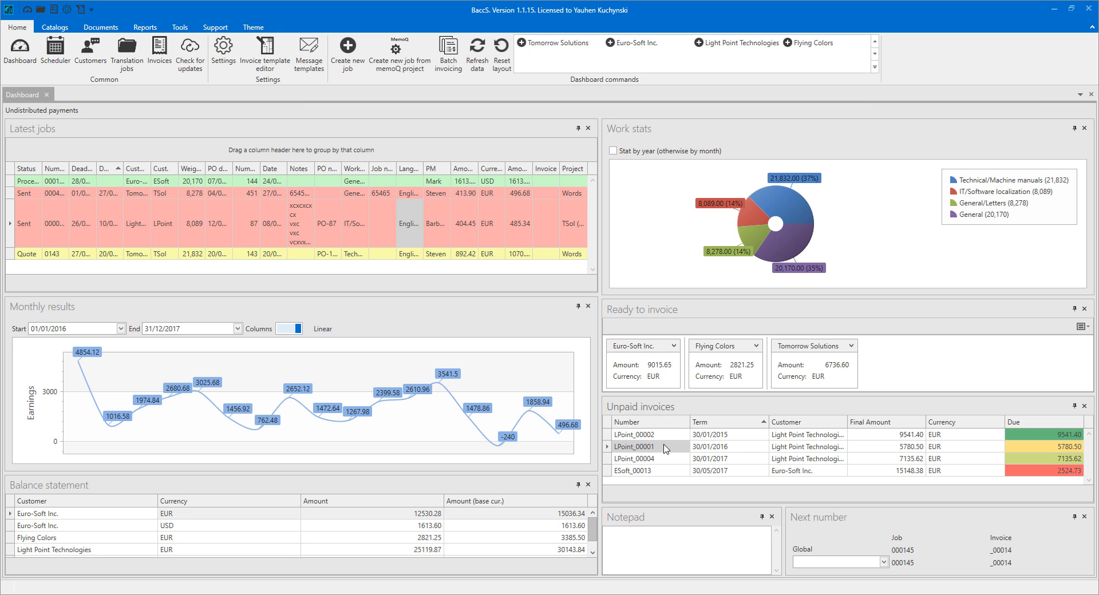
Show the unpaid invoice with term 30/01/2016 selected in the full invoice list and close the list
right_click(663, 446)
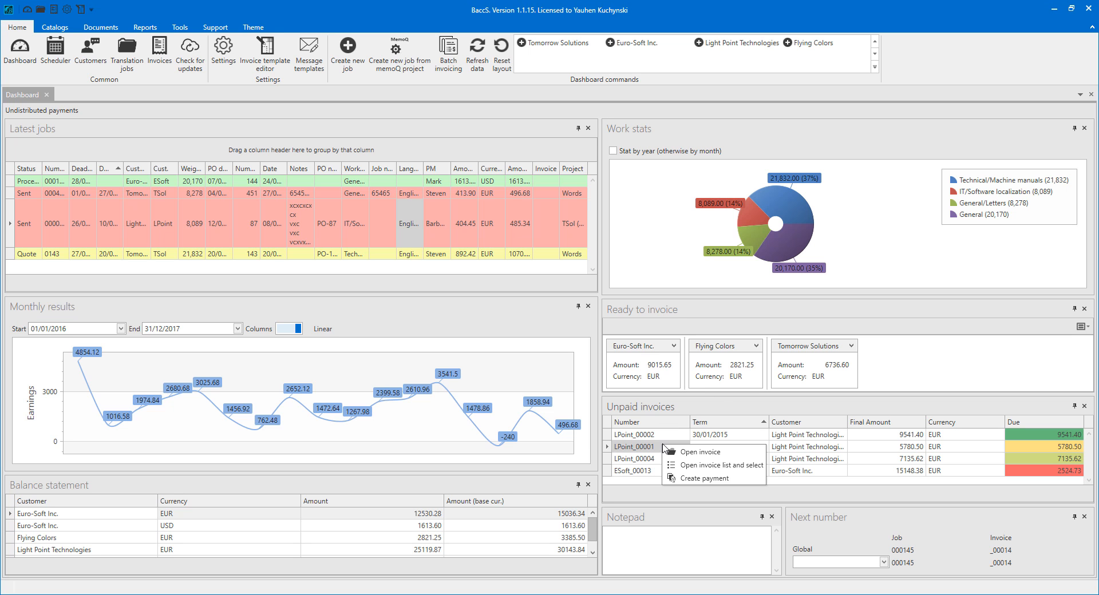
click(701, 466)
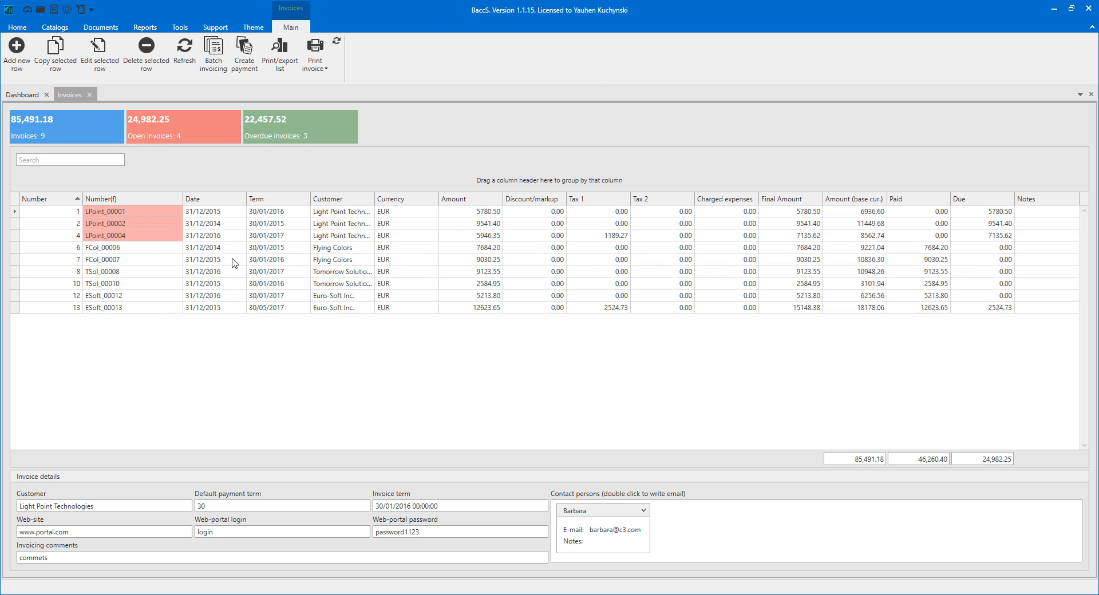
click(89, 94)
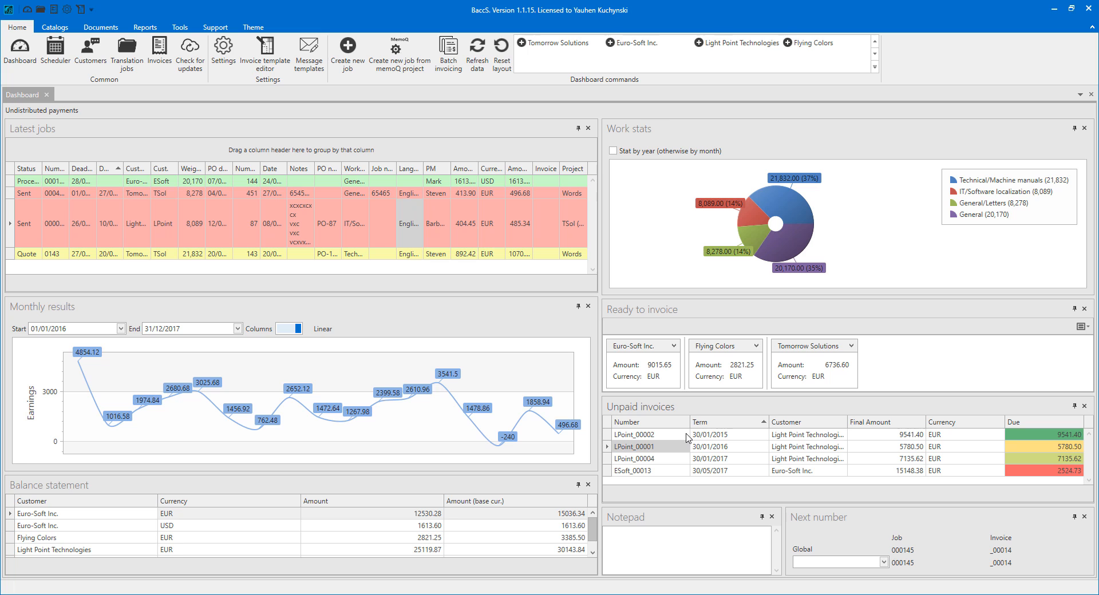
Widen the delivery date column in the latest jobs list and switch its sorting to descending and back to ascending
double_click(124, 169)
click(115, 171)
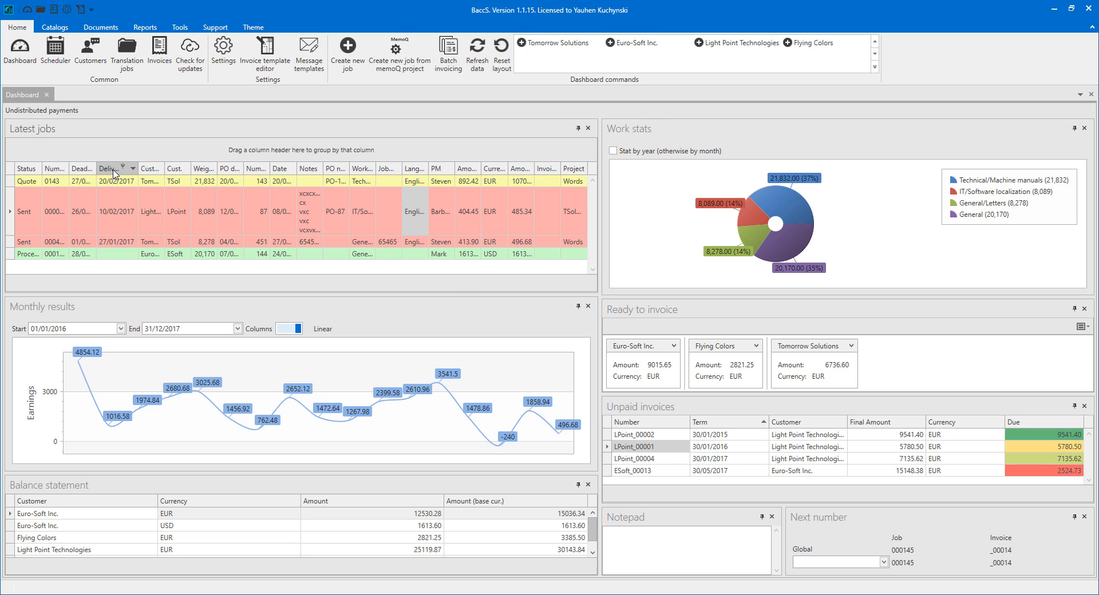
click(115, 172)
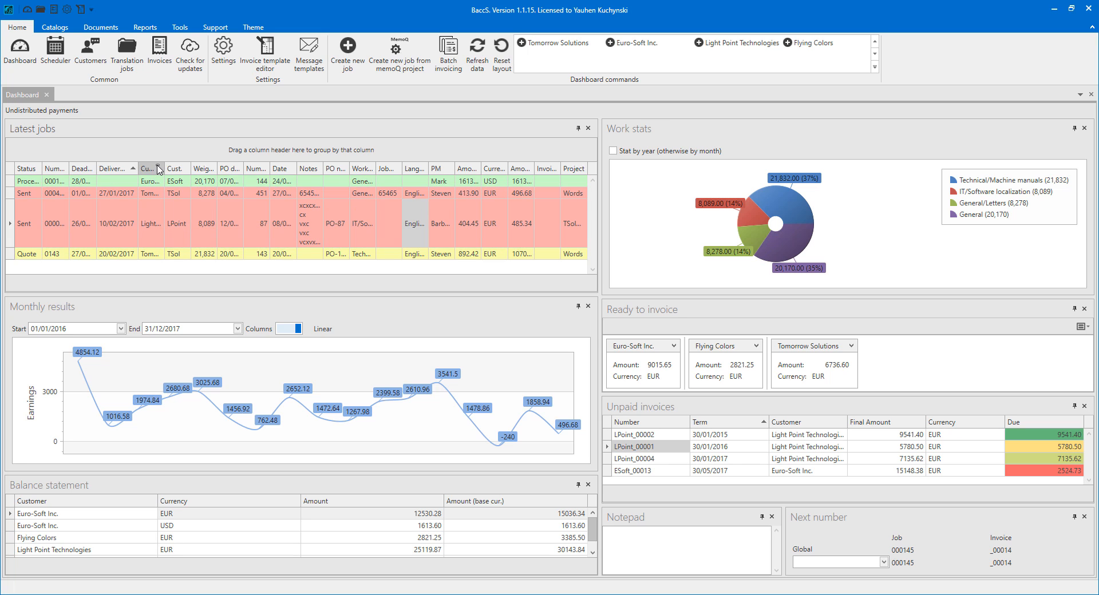
Filter the latest jobs list by customer to Euro-Soft Inc. and Light Point Technologies
click(158, 168)
click(169, 226)
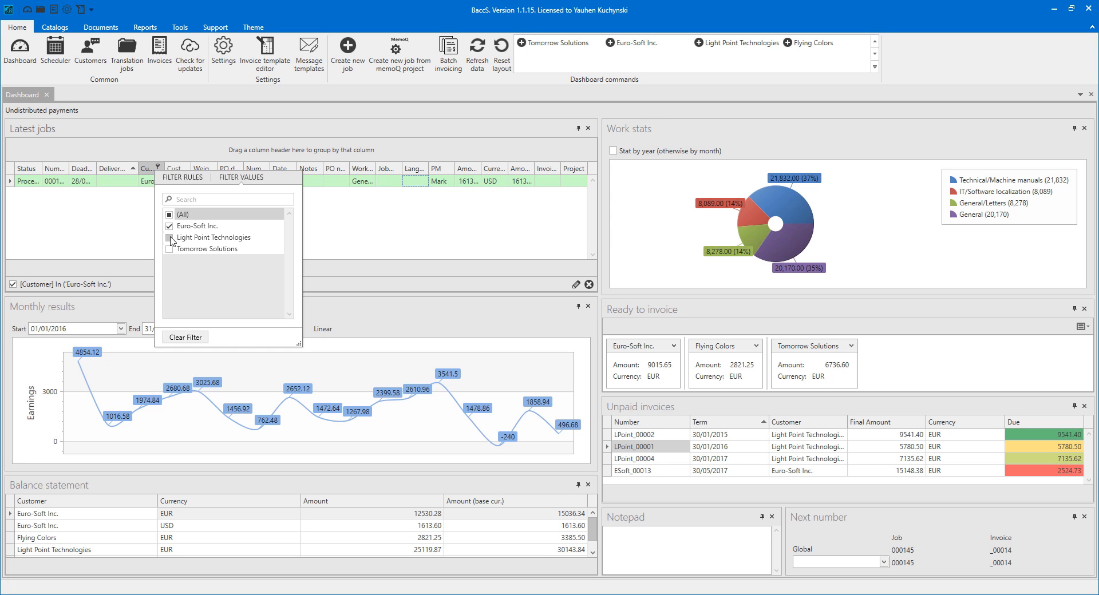
click(169, 238)
click(116, 217)
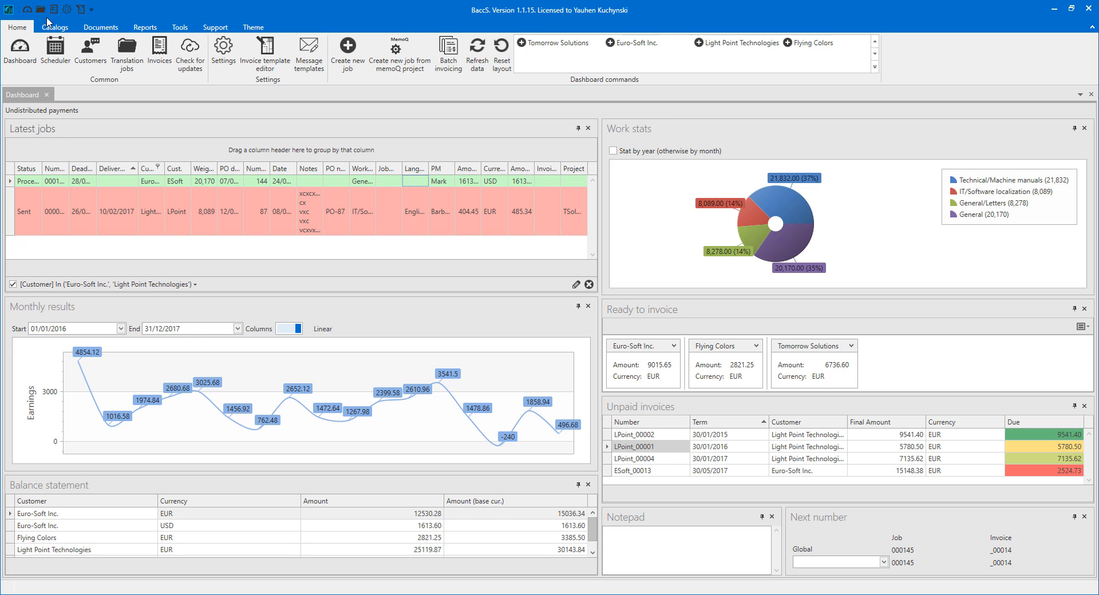
Open the Units catalog and widen the adjustment factor column to show its full heading
click(65, 28)
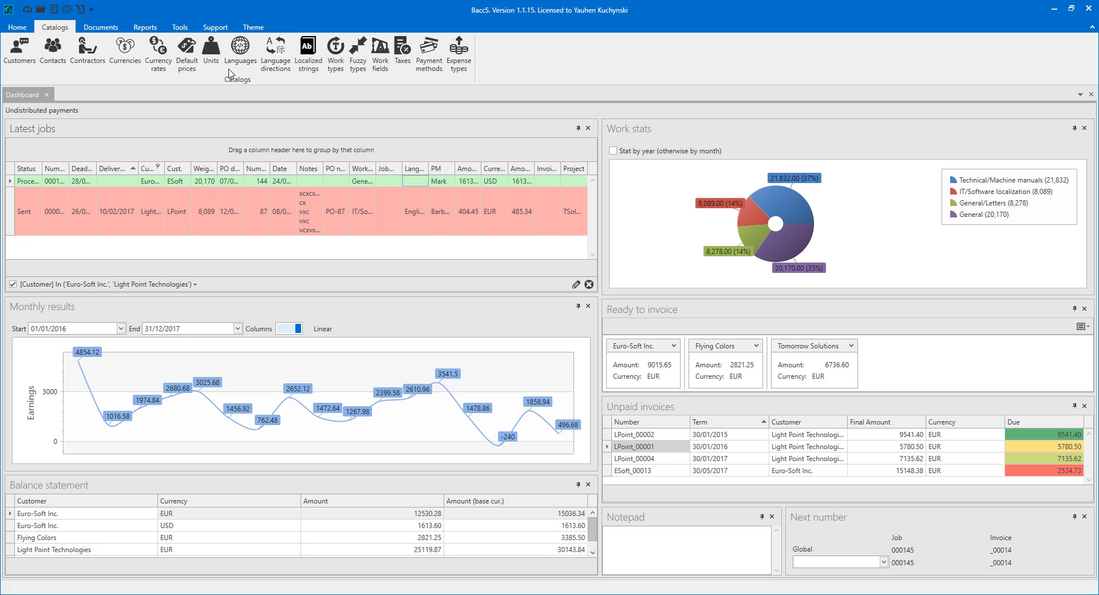
click(216, 52)
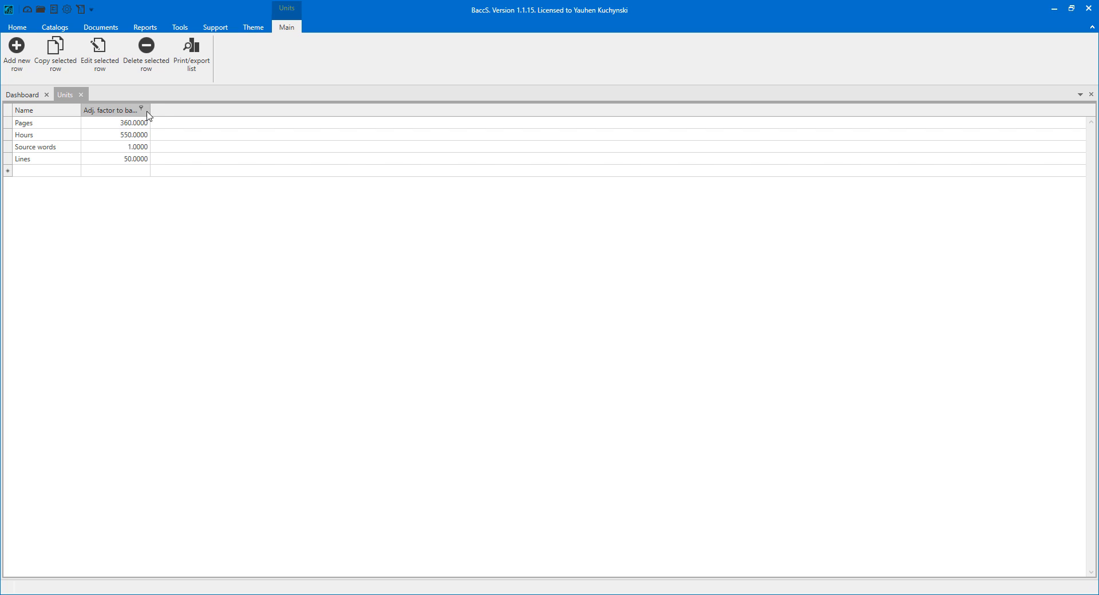
drag(148, 112, 170, 112)
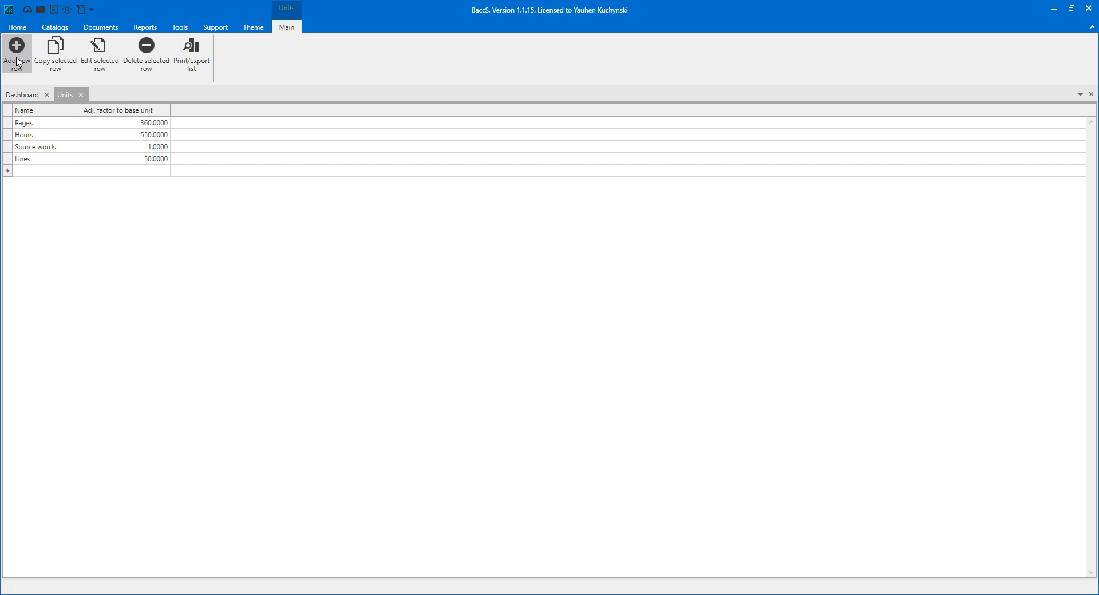
click(34, 160)
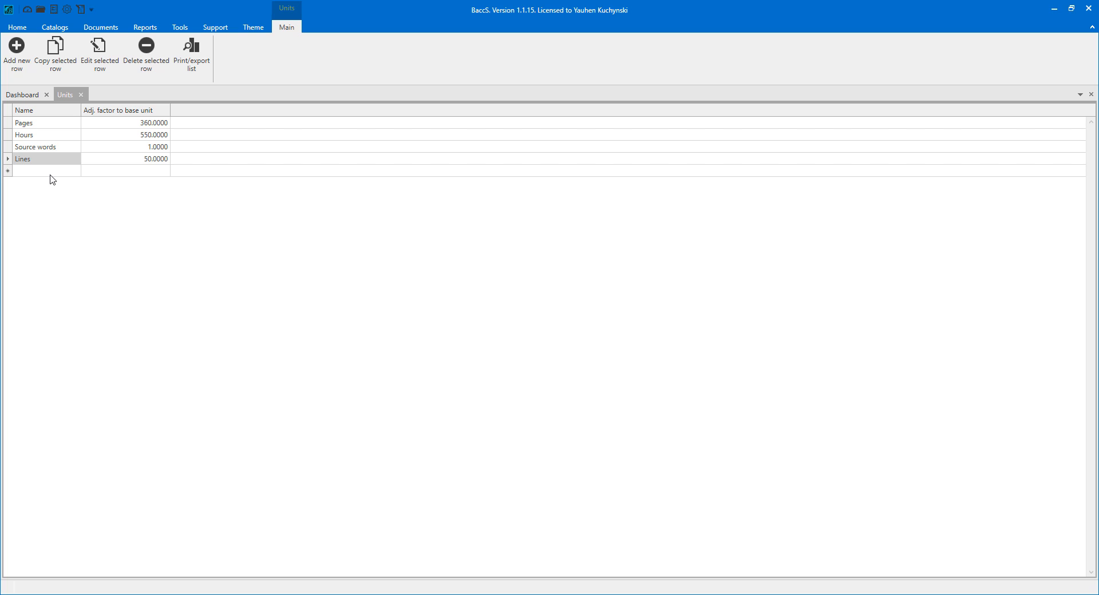
click(50, 174)
click(1059, 213)
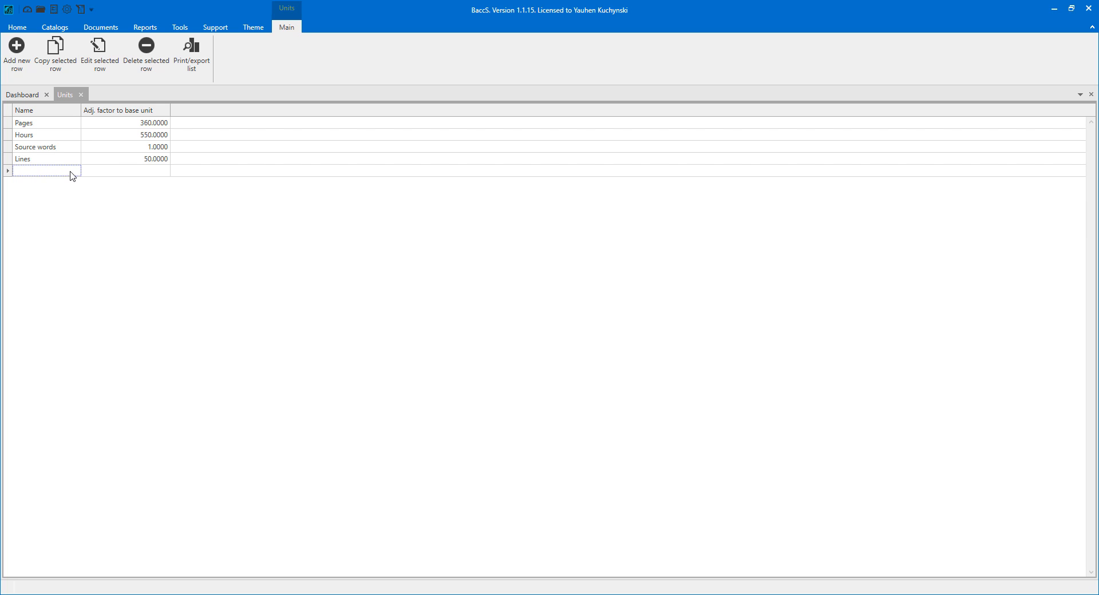
Add a unit named Aaaa with an adjustment factor to base unit of 15
click(111, 172)
click(35, 173)
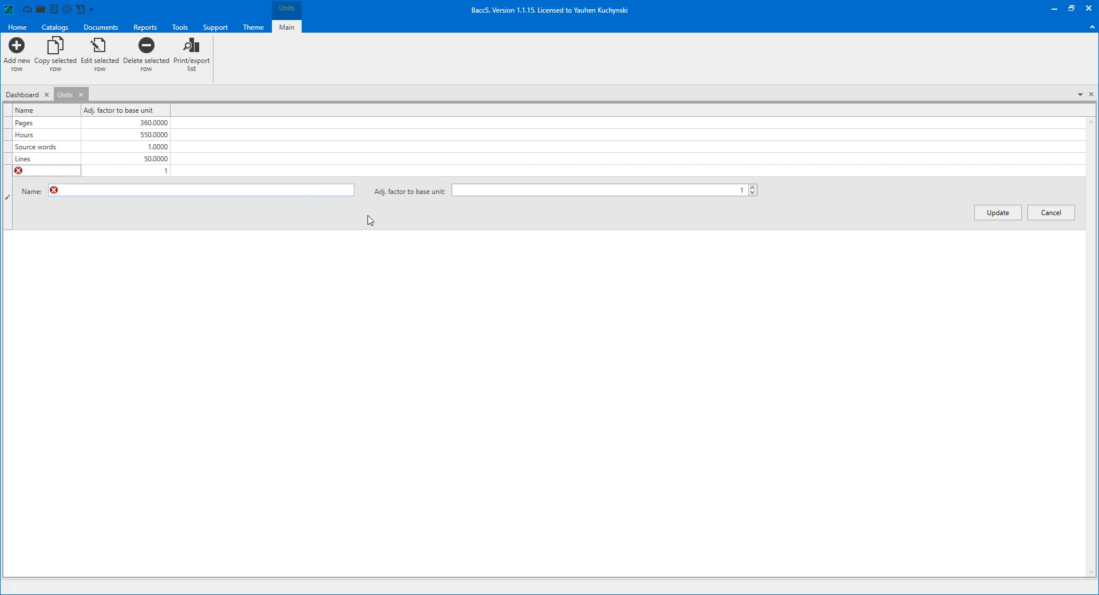
click(206, 191)
text(Aaaa)
key(Tab)
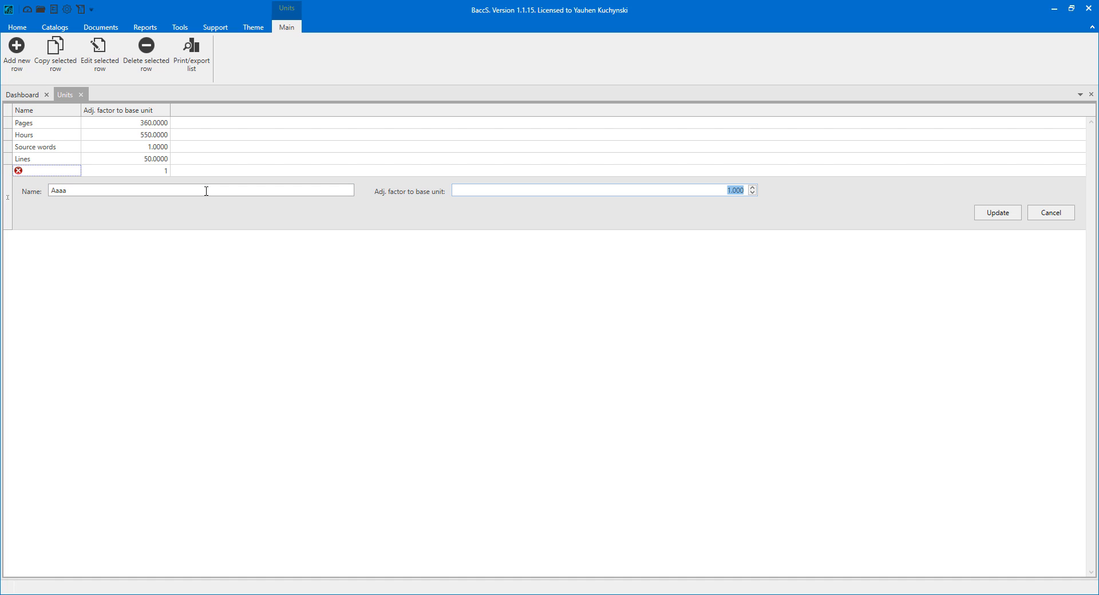
text(1)
click(988, 216)
click(151, 174)
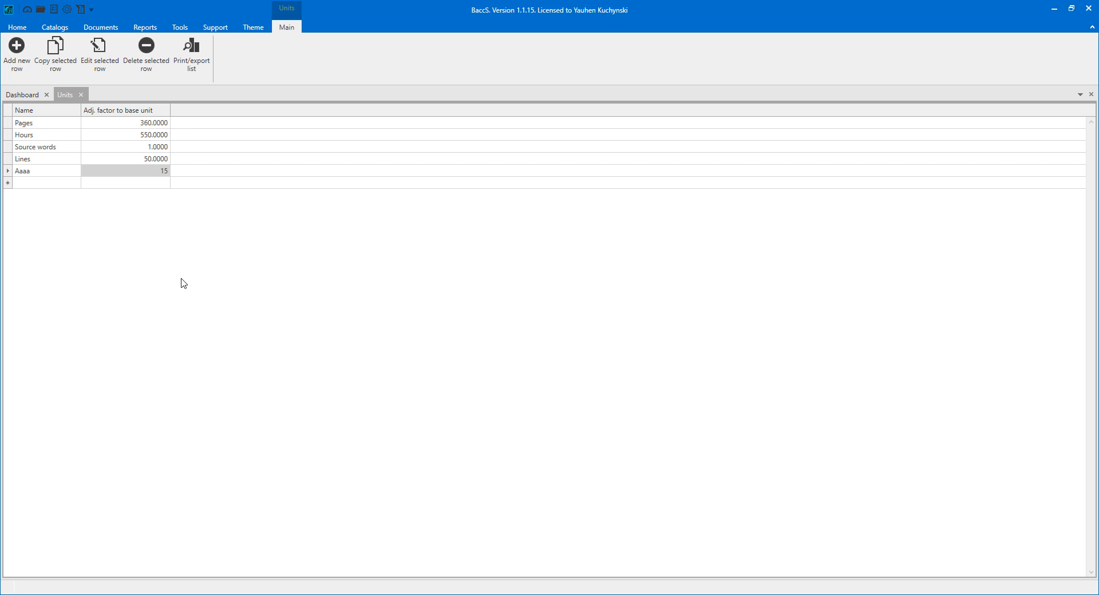
Open the Aaaa unit for editing and cancel each time without changing anything
double_click(40, 172)
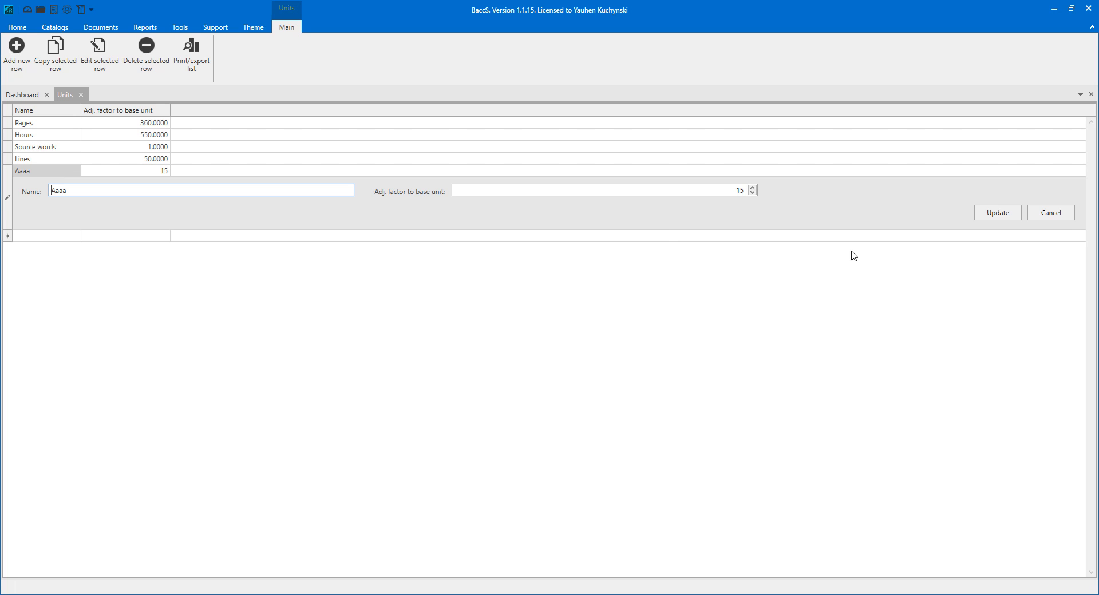
click(1060, 214)
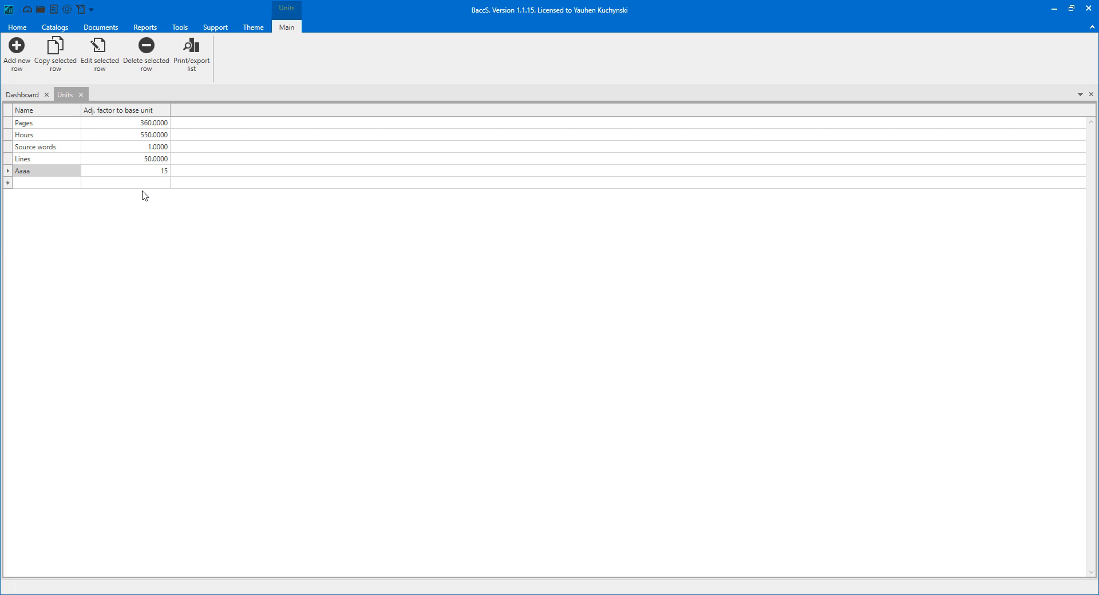
double_click(102, 175)
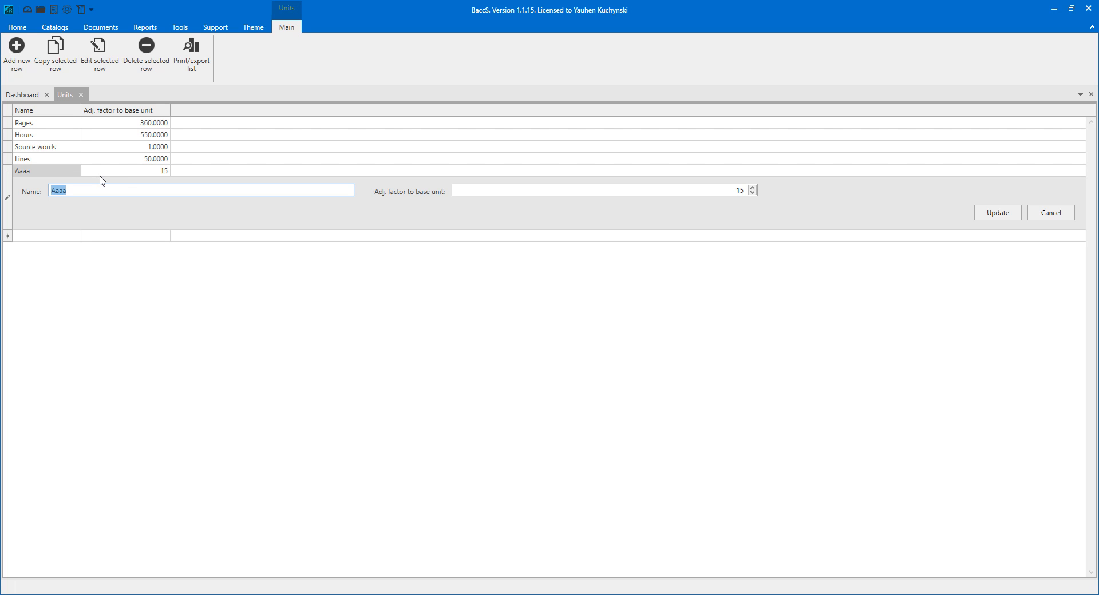
click(1056, 215)
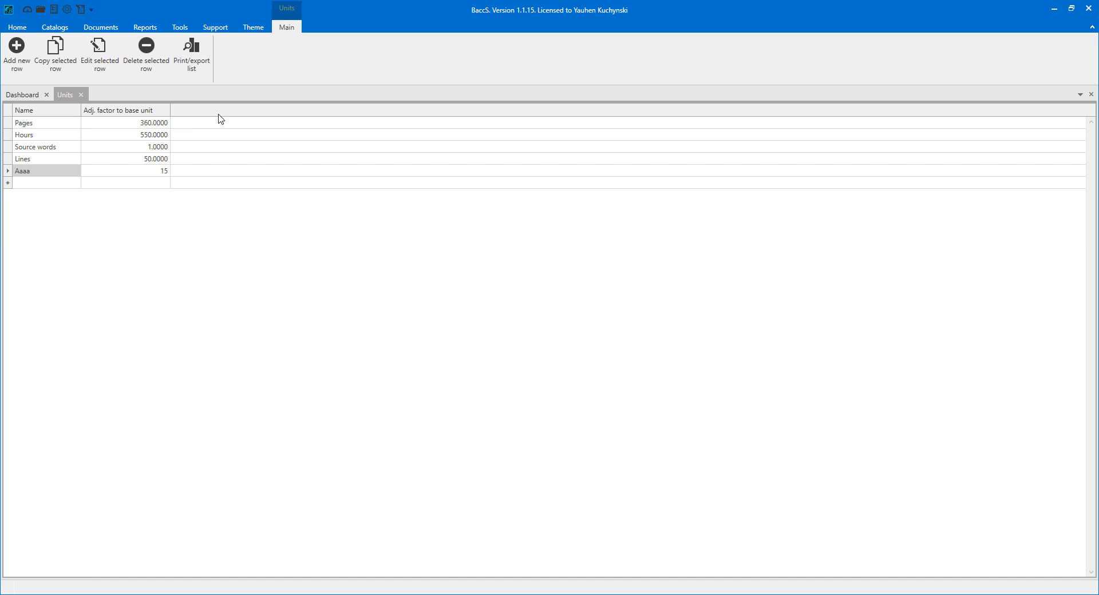
click(98, 49)
click(1053, 214)
Copy the Source words unit and save the copy under the name Words with adjustment factor 1.0000
click(33, 148)
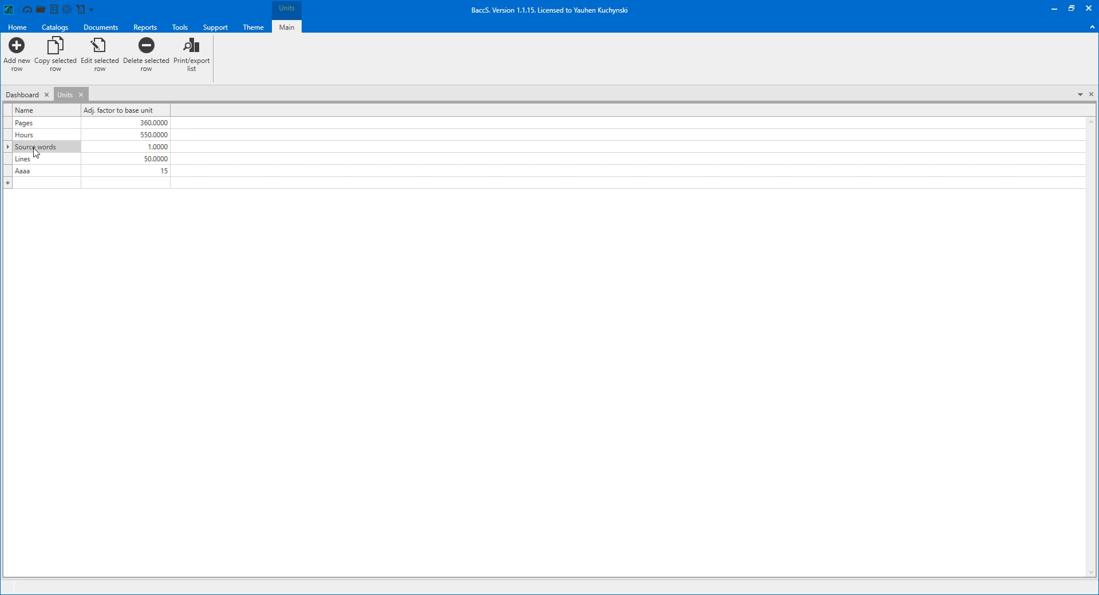
click(54, 55)
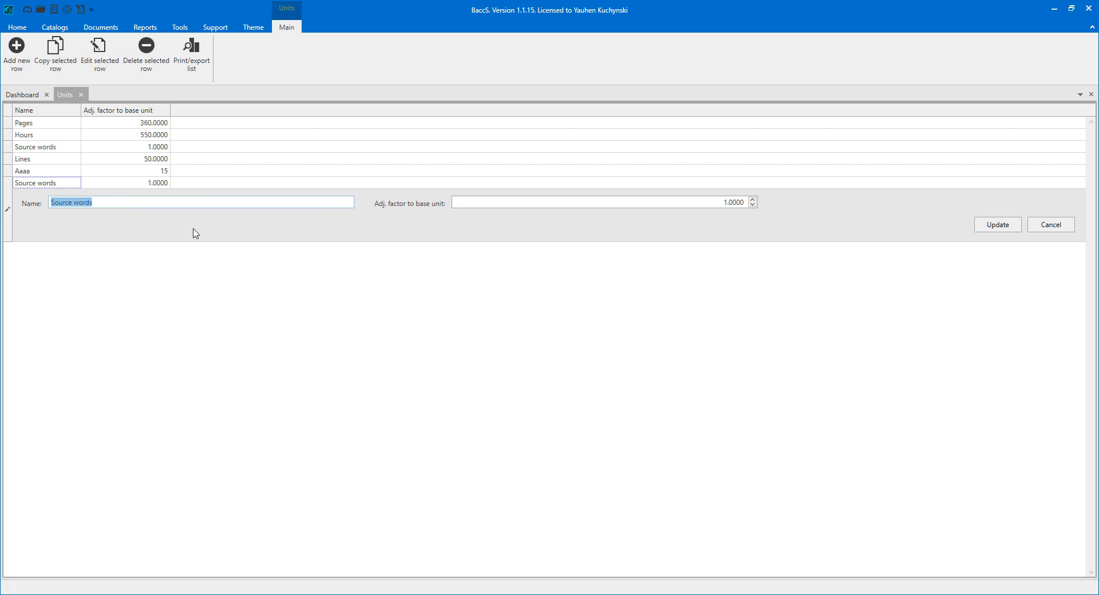
click(109, 203)
key(ctrl+shift+Right)
text(W)
click(564, 206)
click(1000, 229)
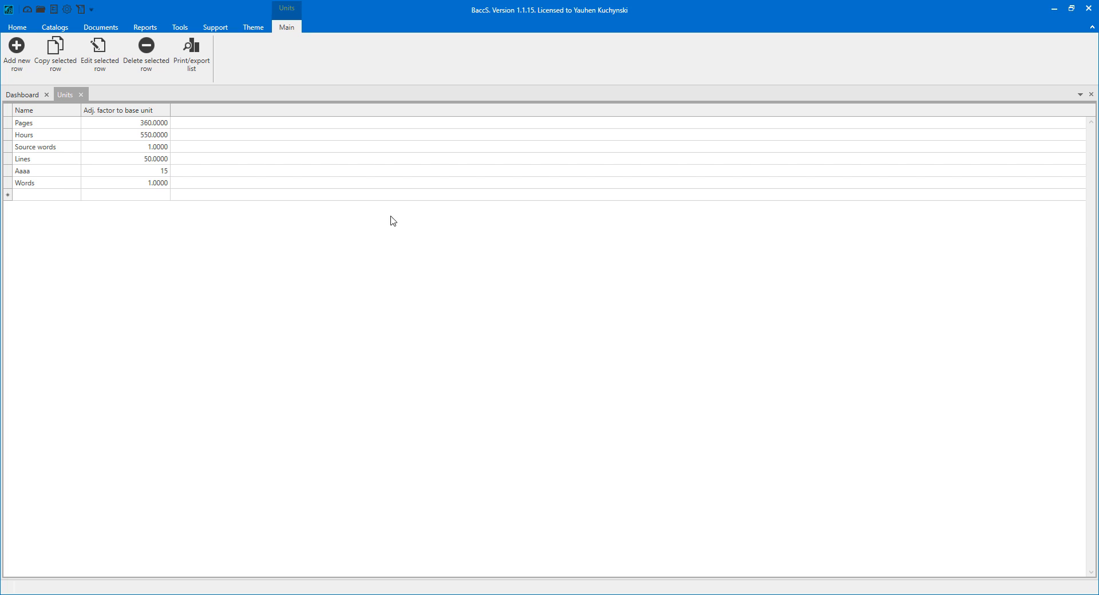
Delete the test unit listed below Lines from the Units catalog
click(50, 184)
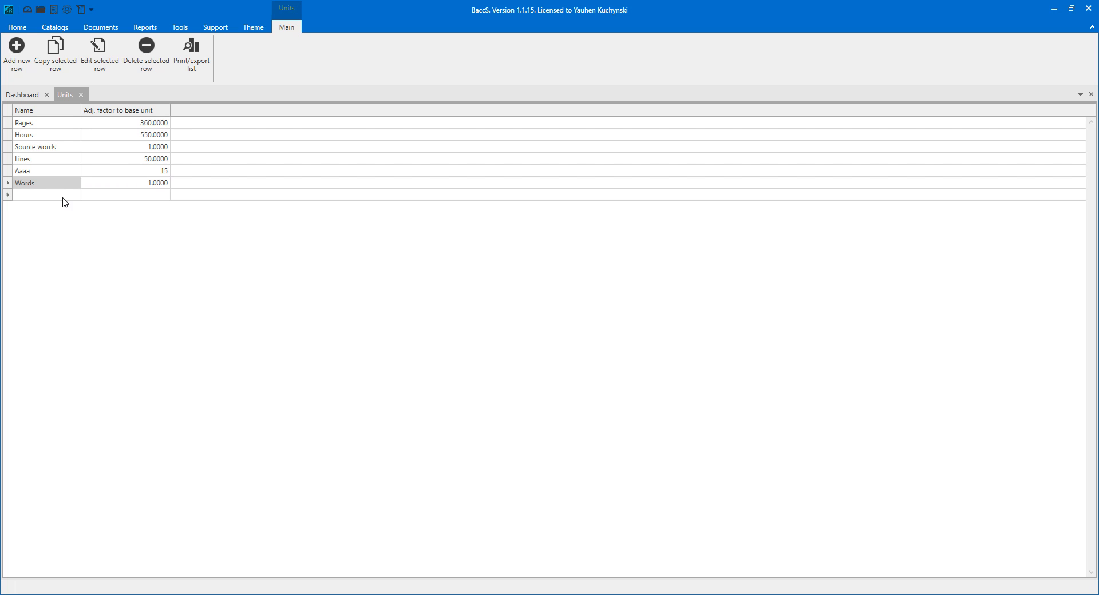
click(49, 174)
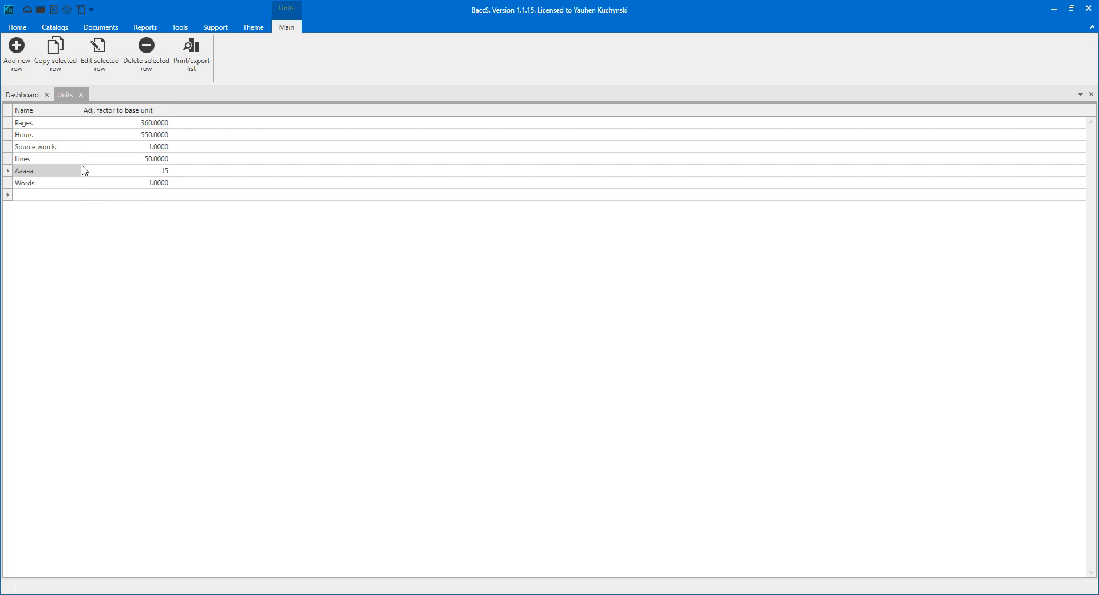
click(147, 53)
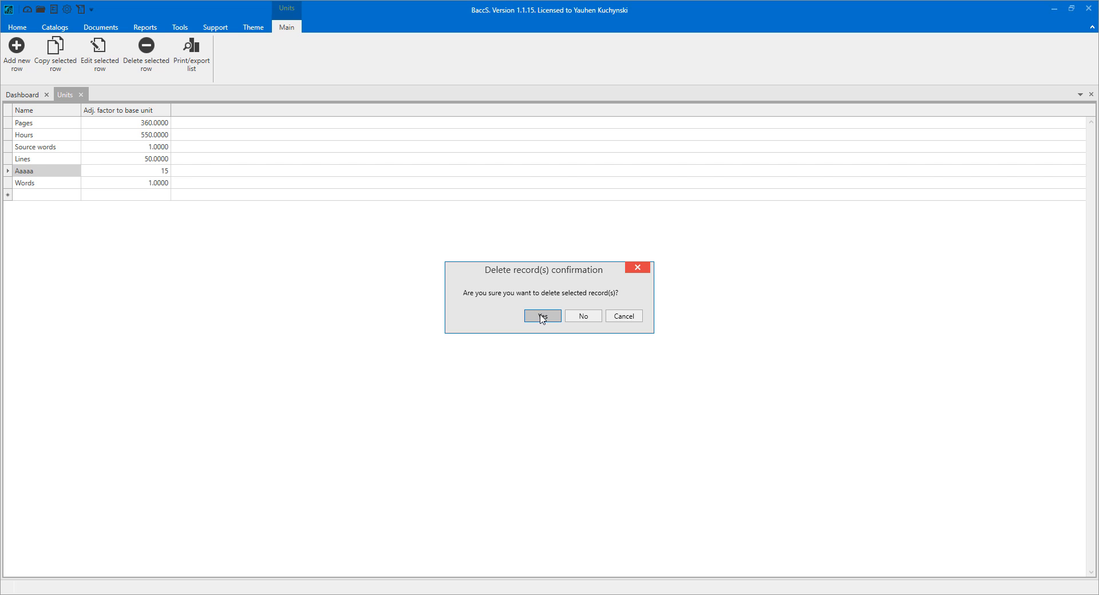
click(533, 316)
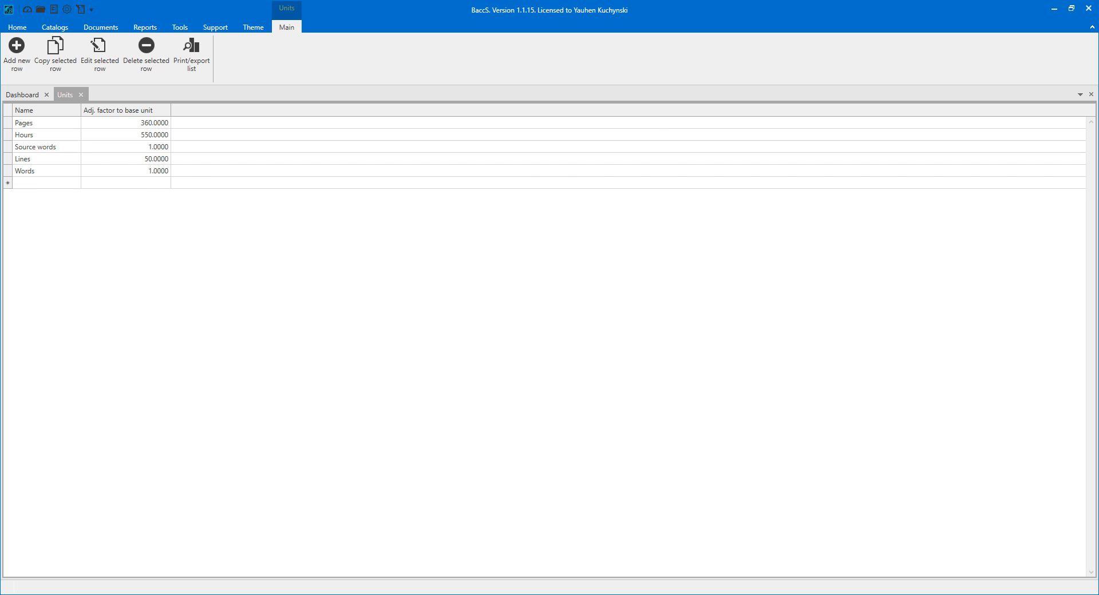
Try to delete the Source words unit from the Units catalog
click(63, 151)
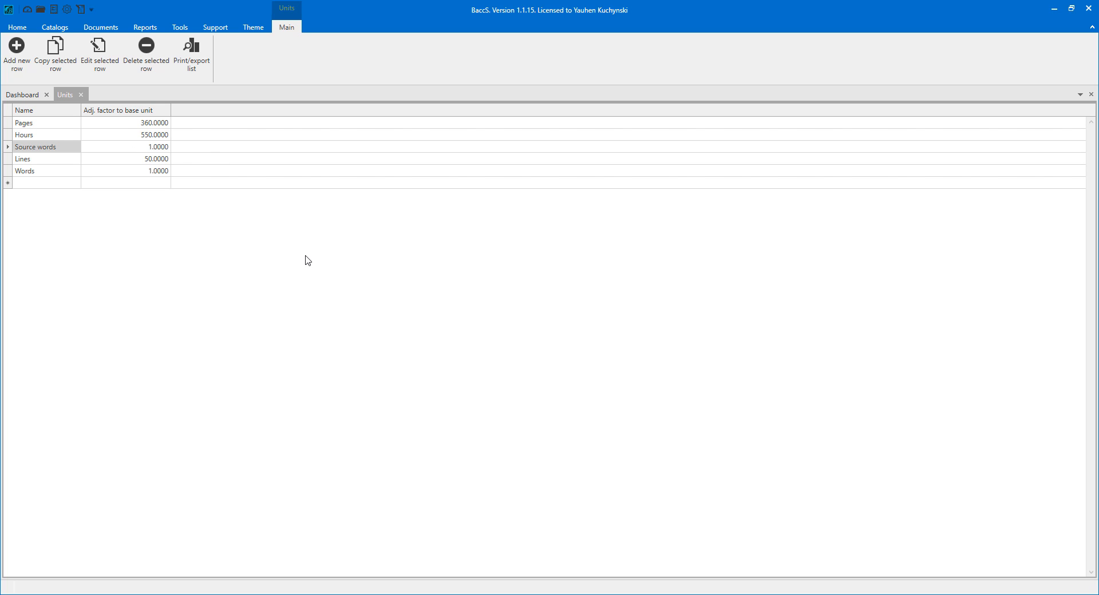
click(146, 52)
click(549, 321)
Open the print and export preview of the units list
click(189, 54)
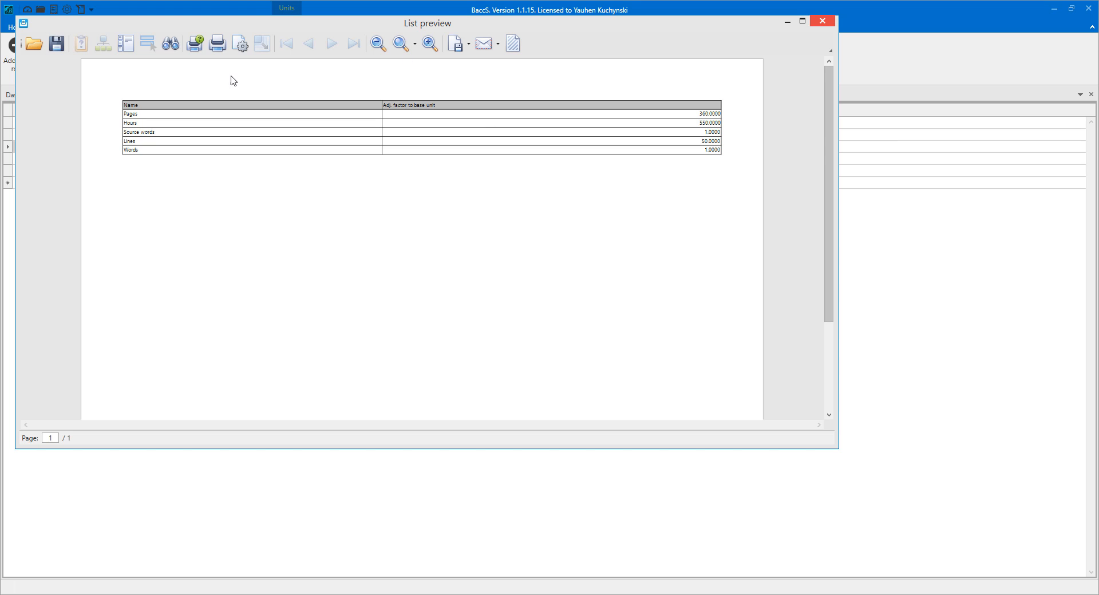
Close the units list preview and open the Translation jobs list
click(824, 22)
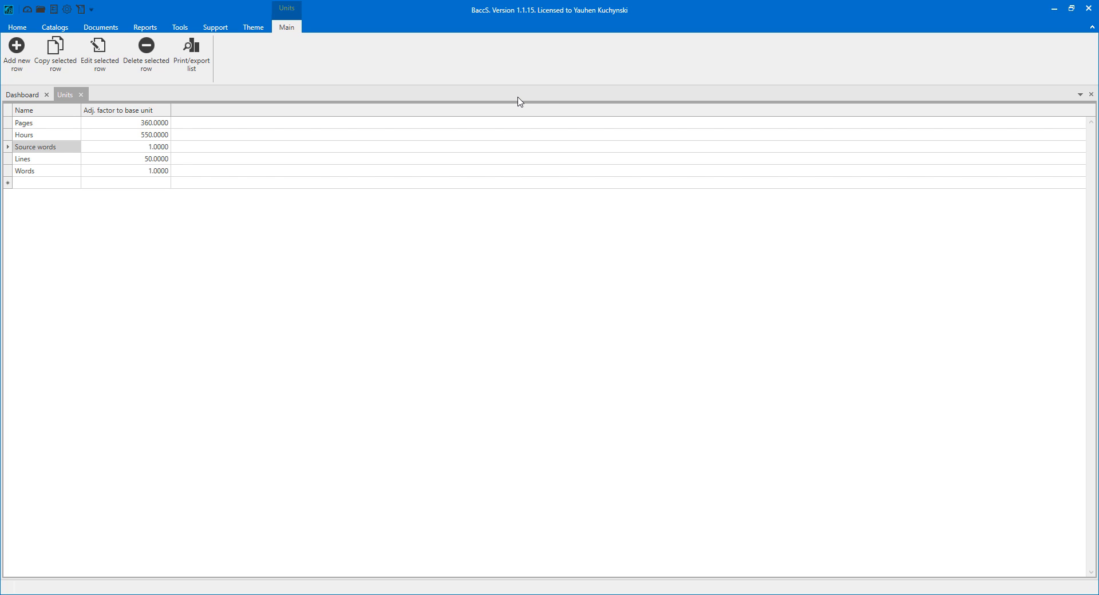
click(93, 29)
click(50, 55)
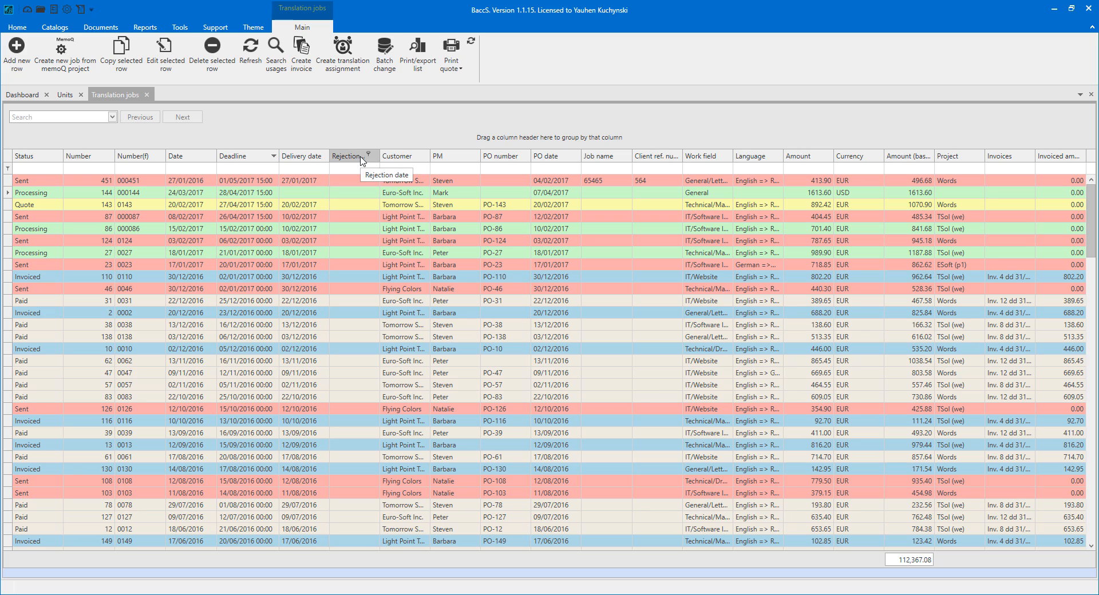
Filter the translation jobs to those with a deadline in January 2016
click(250, 155)
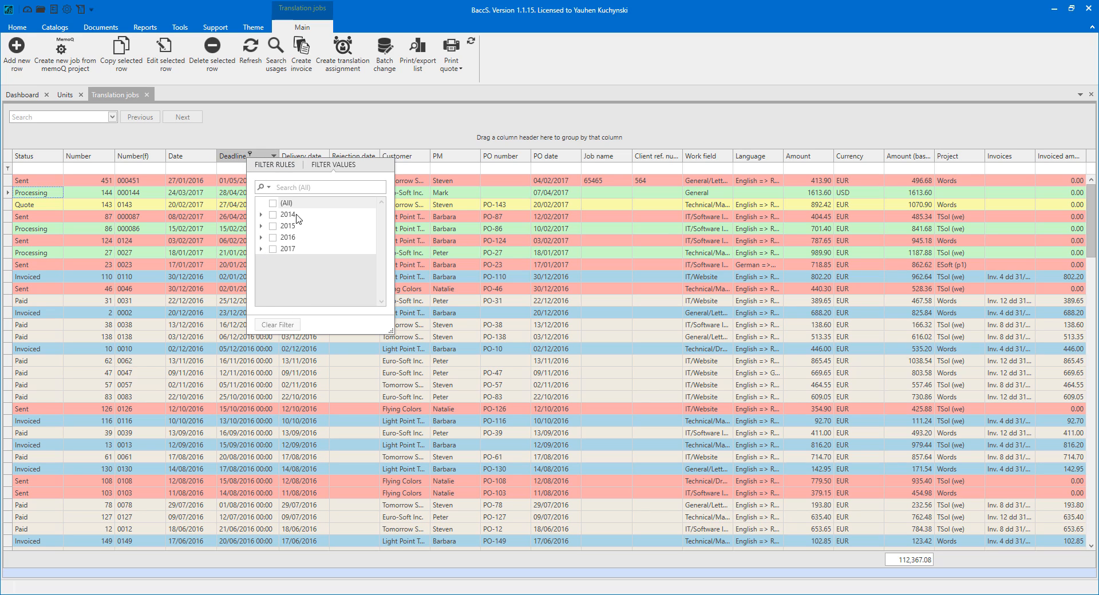
click(261, 237)
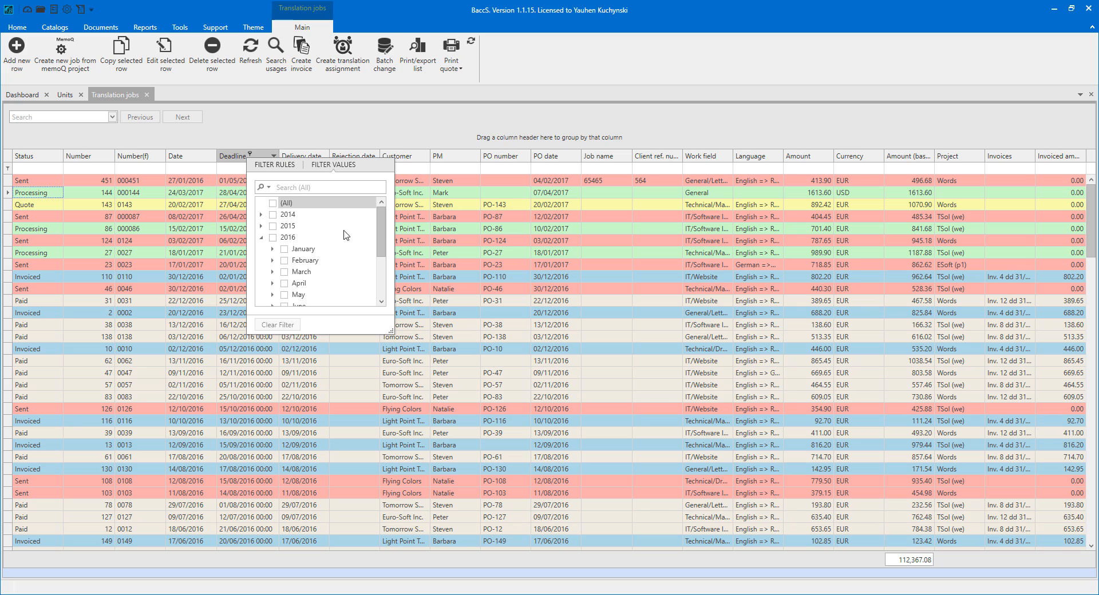
click(284, 249)
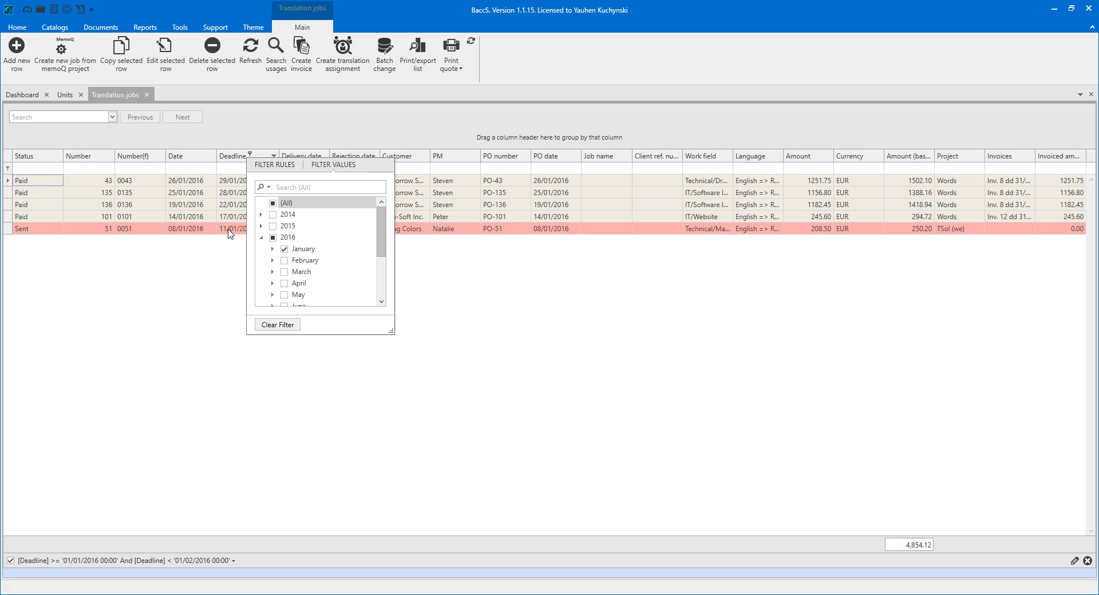
click(228, 266)
Filter the jobs by Euro-Soft Inc. and Tomorrow Solutions, and change the customer selection to Flying Colors only
click(416, 153)
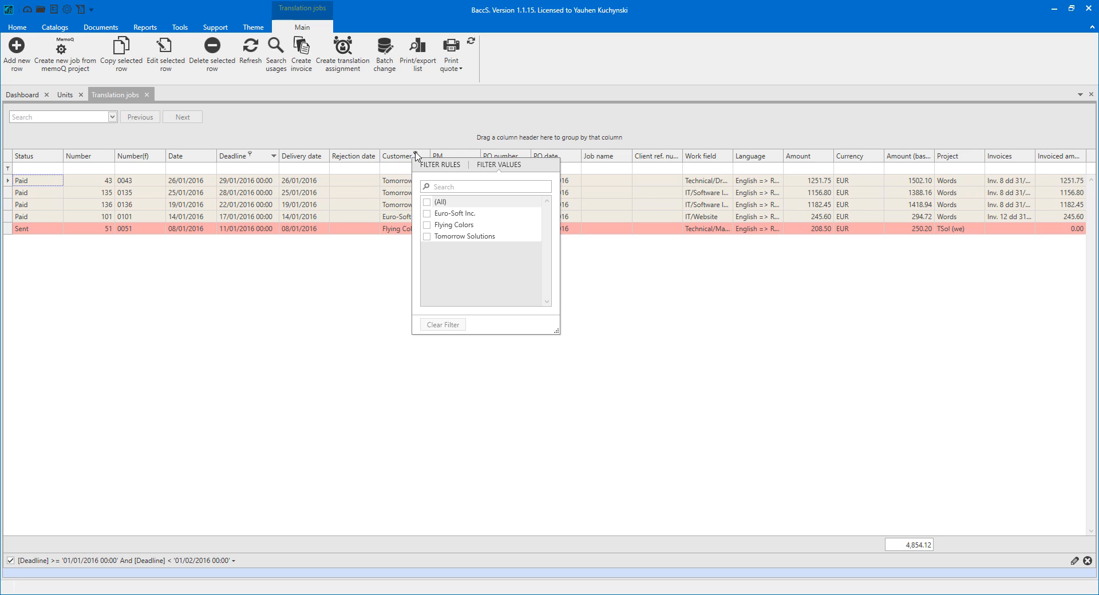
click(430, 215)
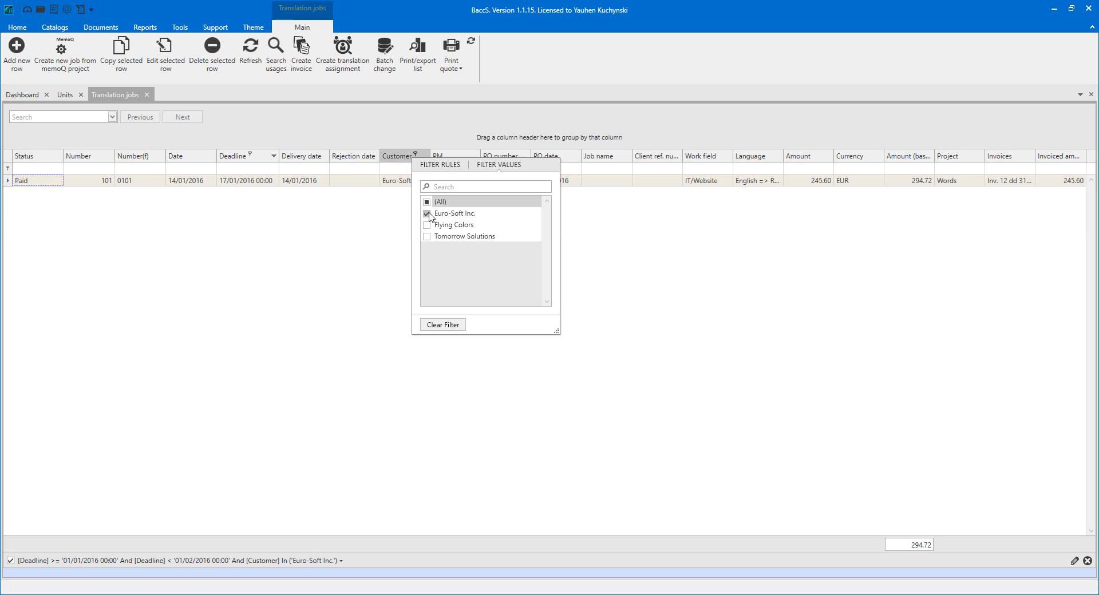
click(426, 236)
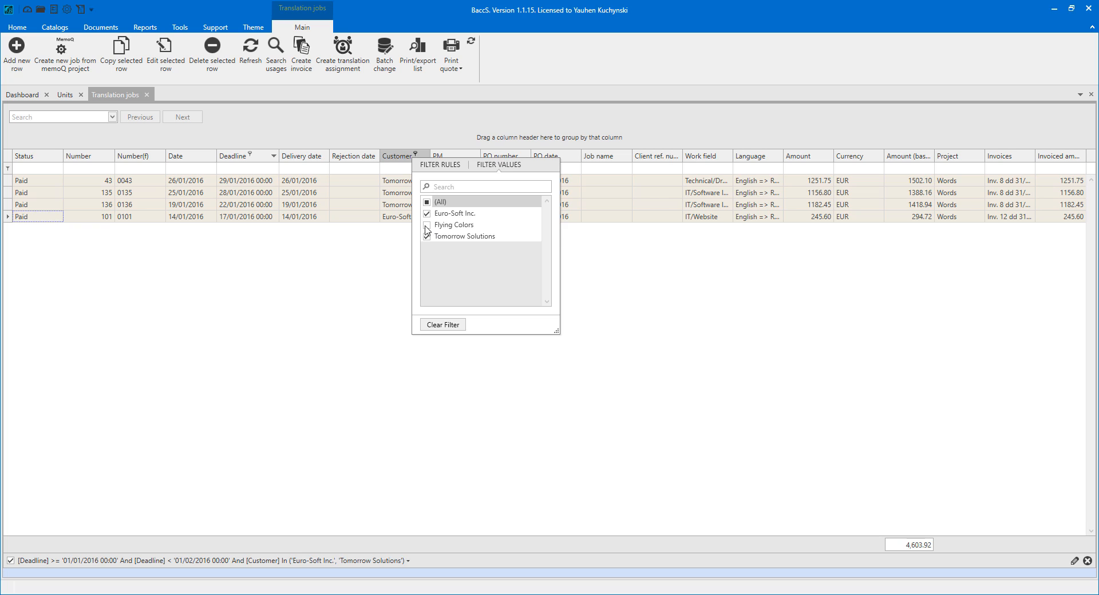
click(426, 225)
click(427, 214)
click(427, 236)
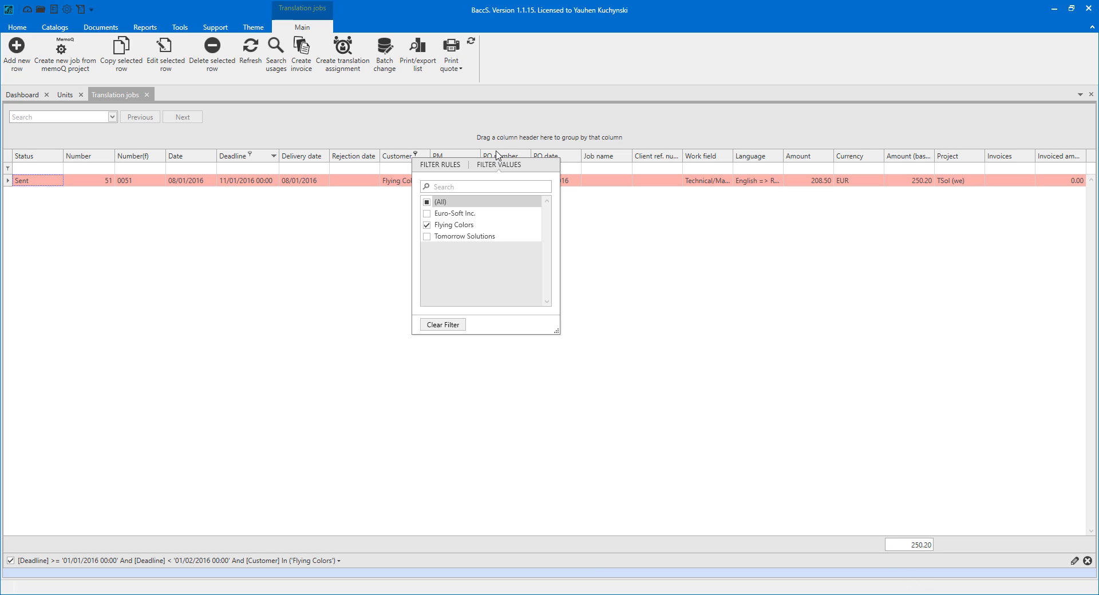
Add Euro-Soft Inc. and Tomorrow Solutions back to the customer filter so that all customers are selected
click(427, 214)
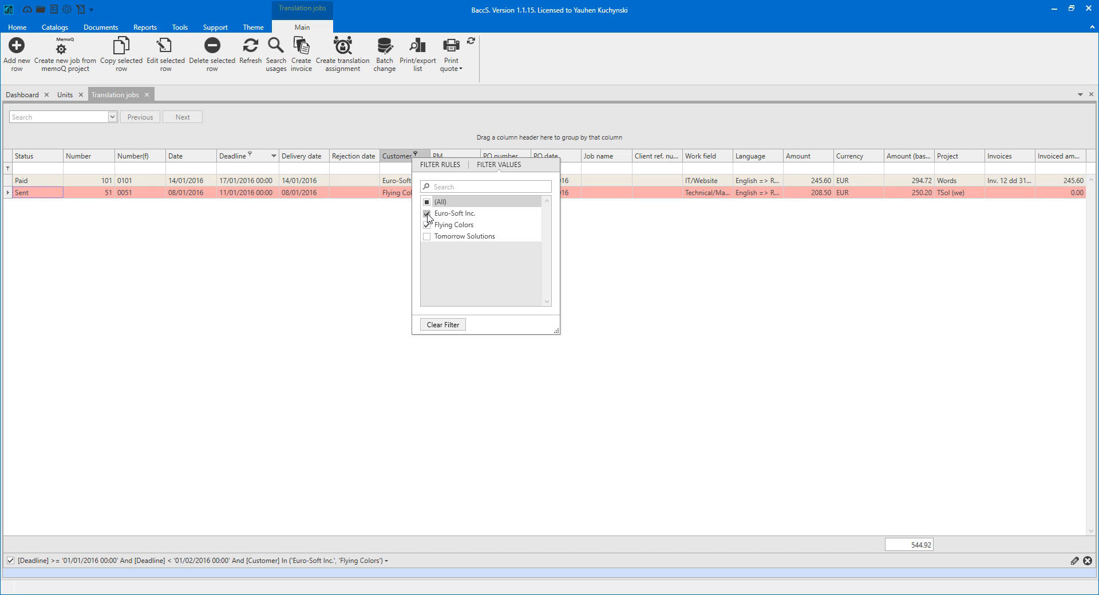
click(427, 236)
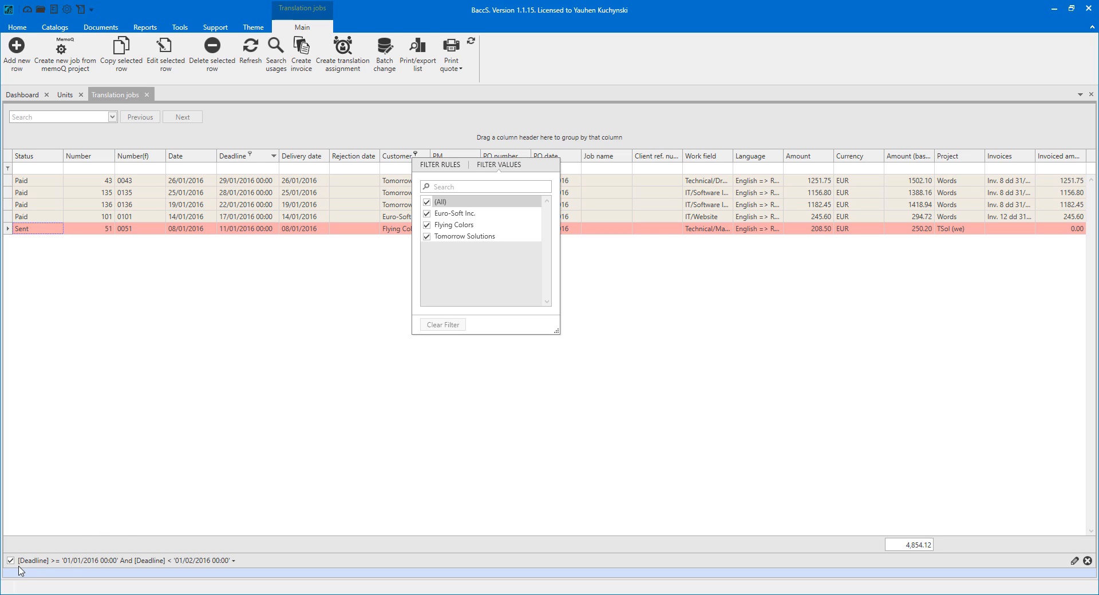
click(242, 527)
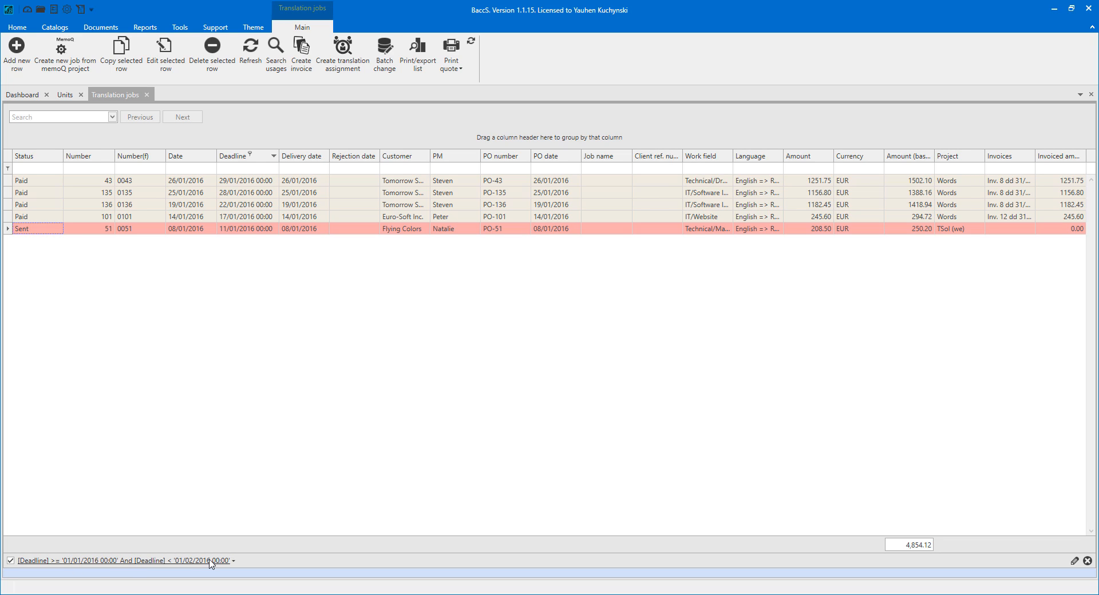
Toggle the deadline filter off, on and off again, and view the list of recently used filters
click(11, 560)
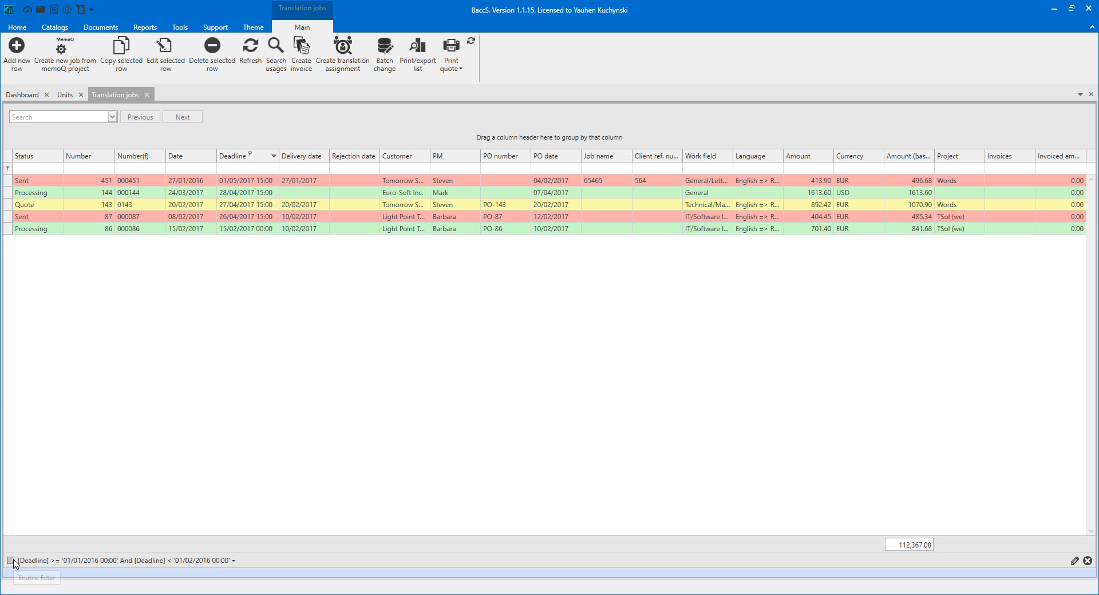
click(11, 561)
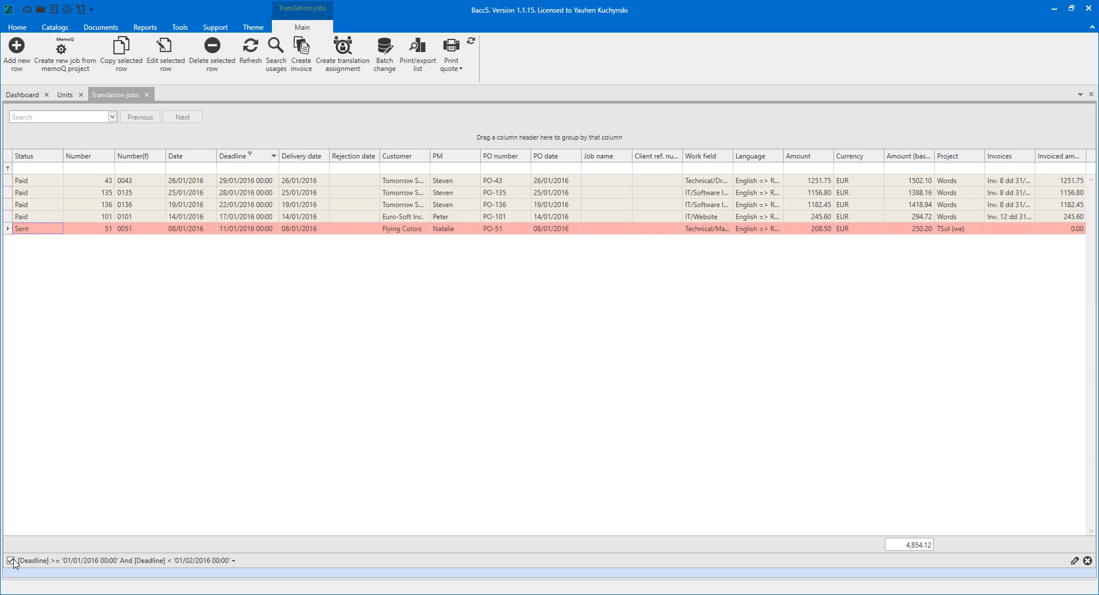
click(11, 560)
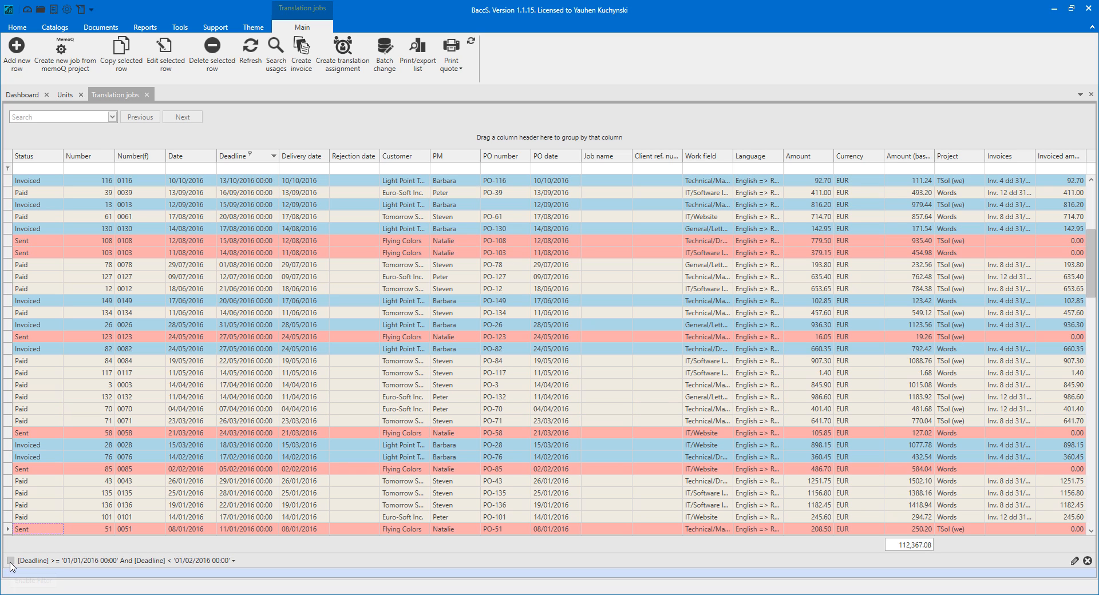
click(46, 563)
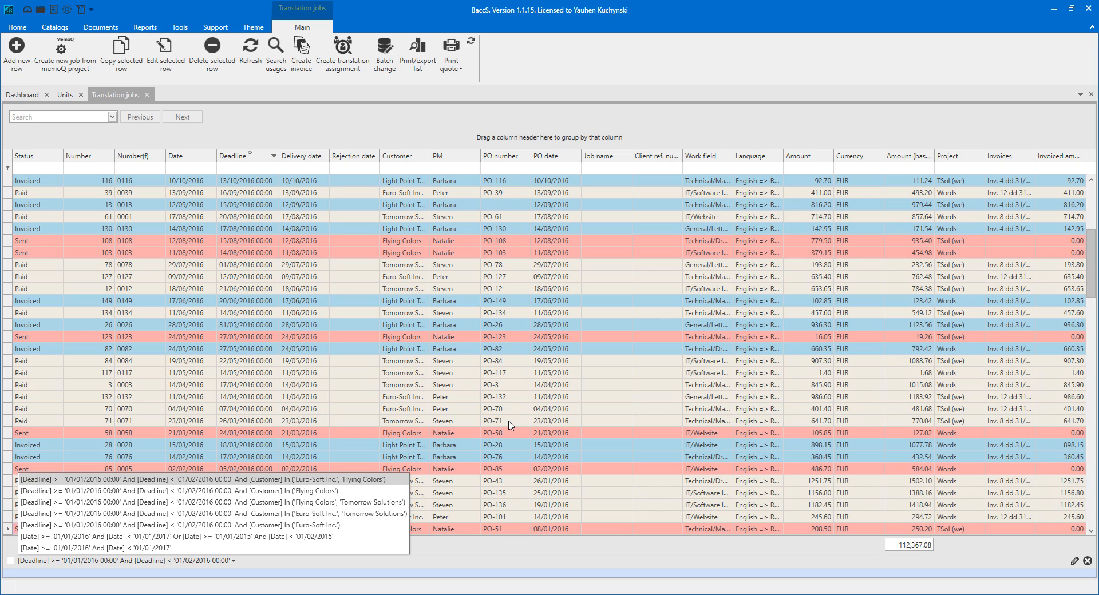
click(1012, 570)
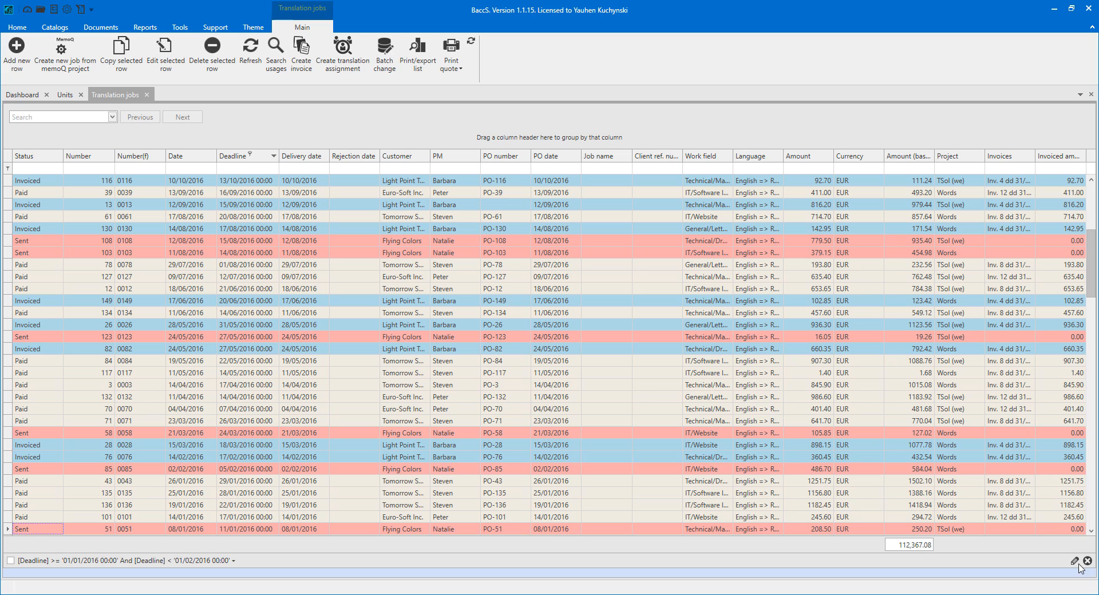
Examine the logical operators, fields and comparison operators offered for the deadline conditions in the Filter Editor, and cancel without changes
click(1074, 562)
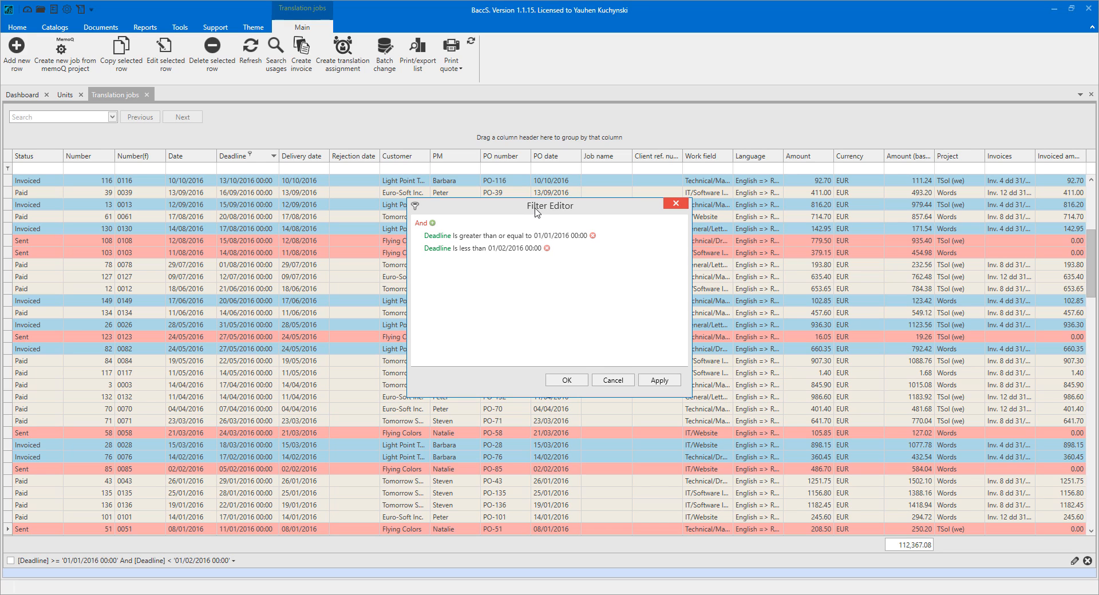
click(422, 223)
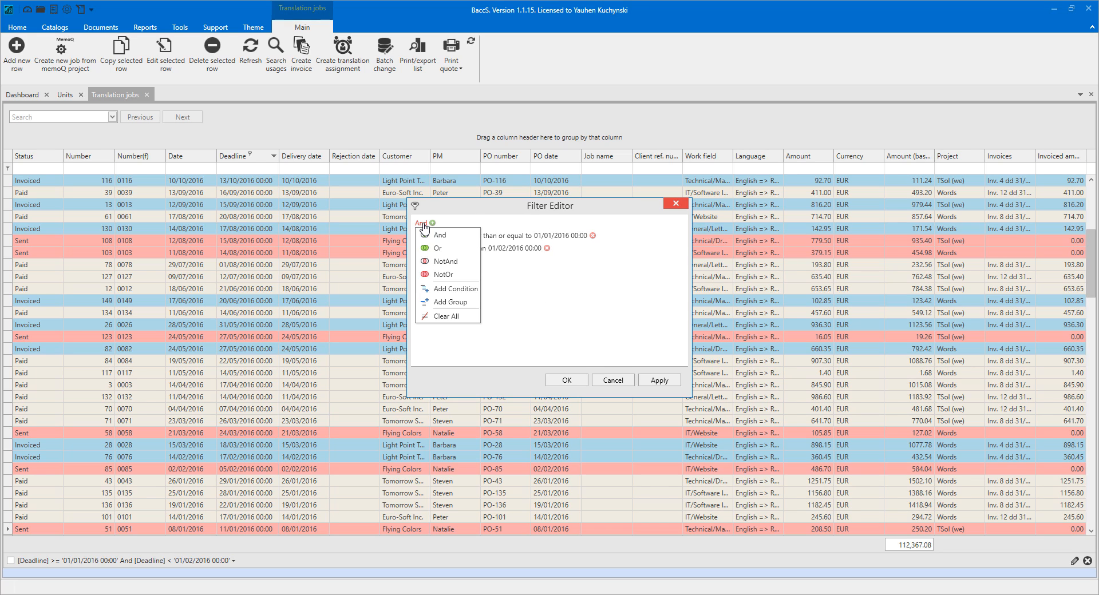
click(546, 305)
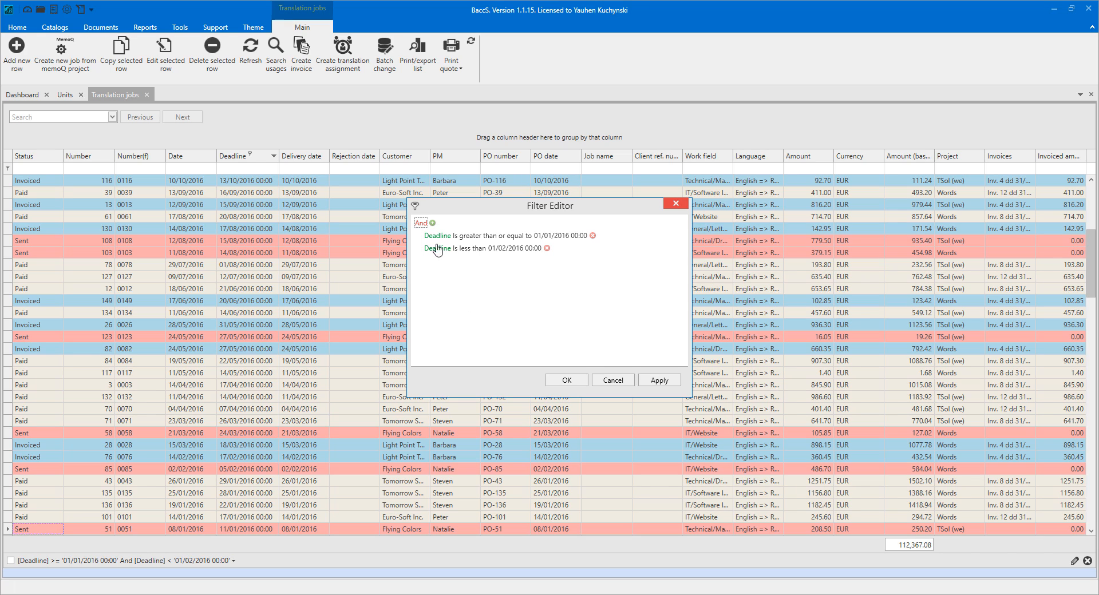
click(421, 224)
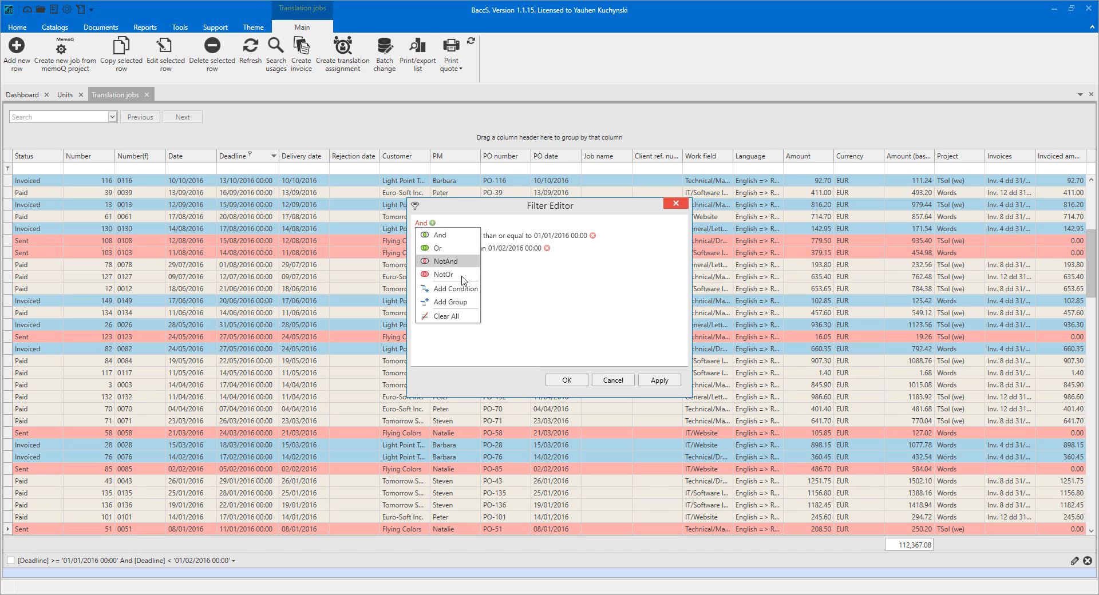
click(548, 285)
click(437, 249)
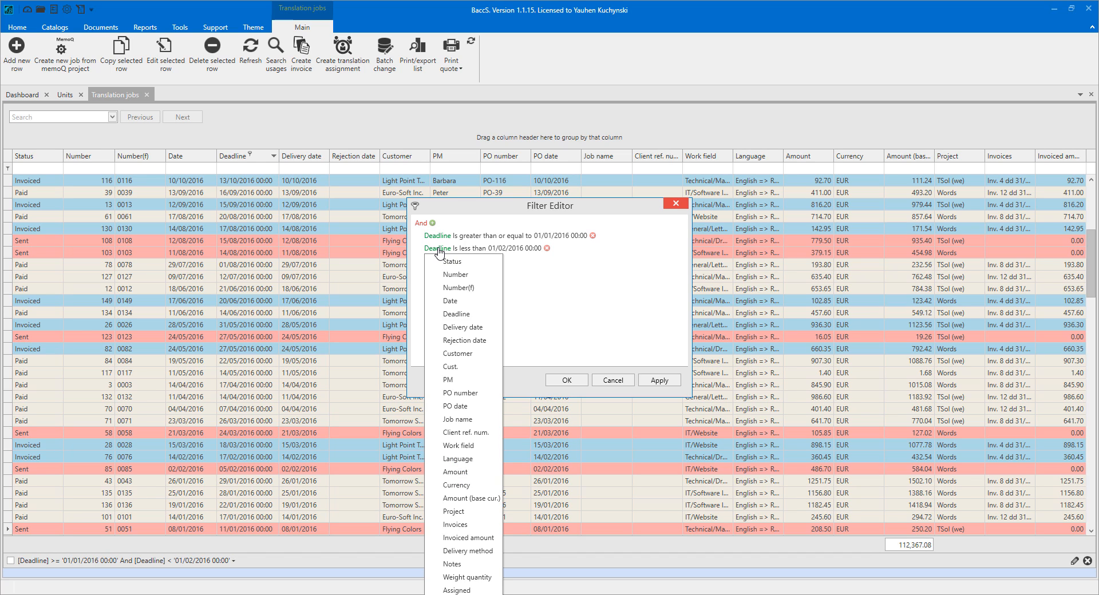
scroll(469, 457, down, 1)
click(573, 279)
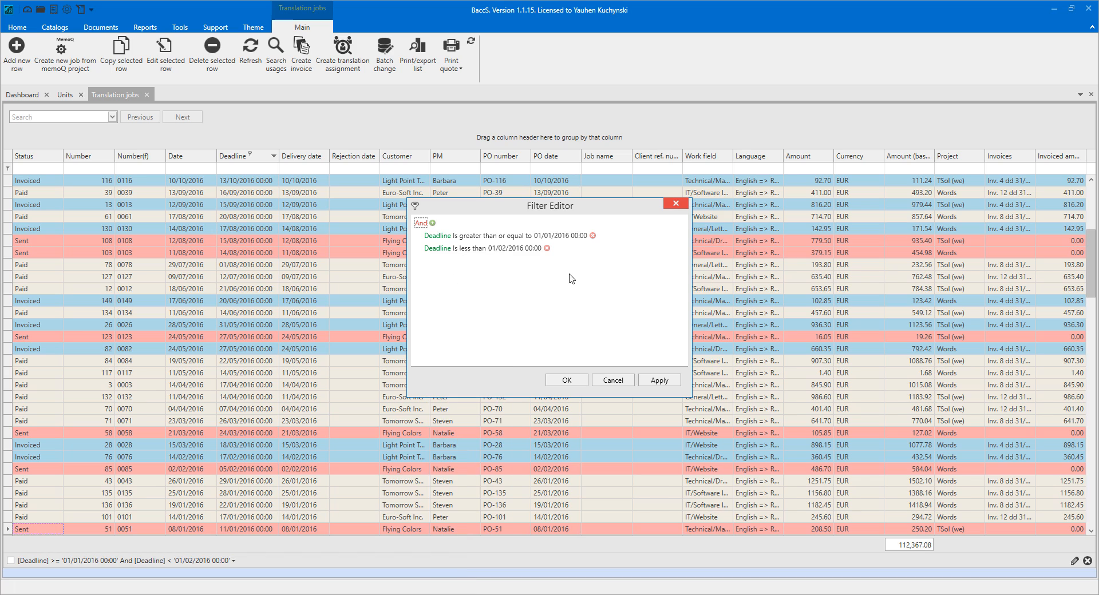
click(484, 248)
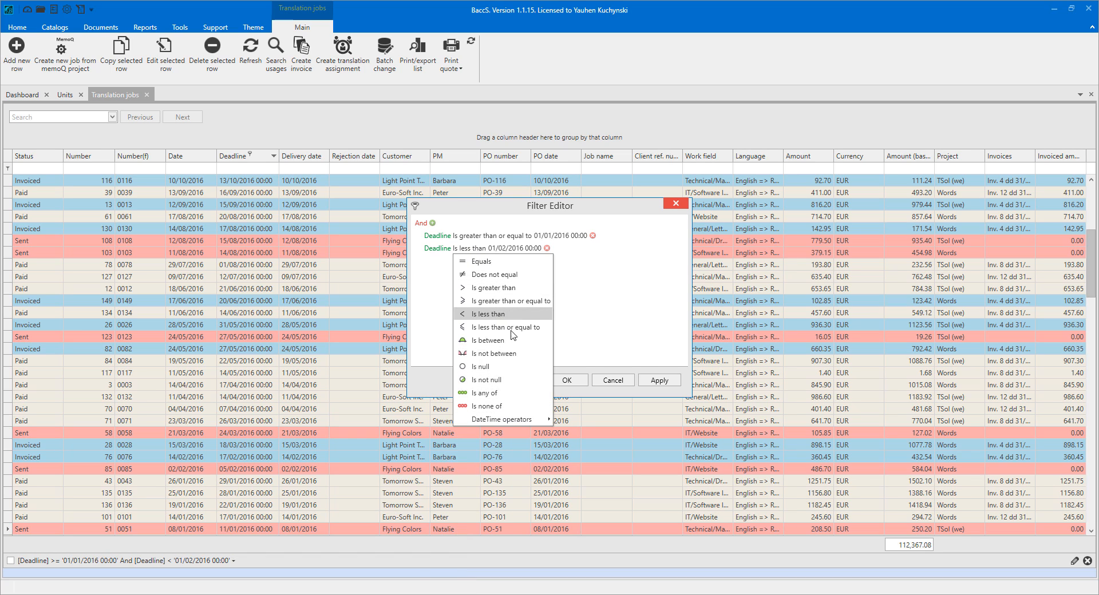
click(590, 302)
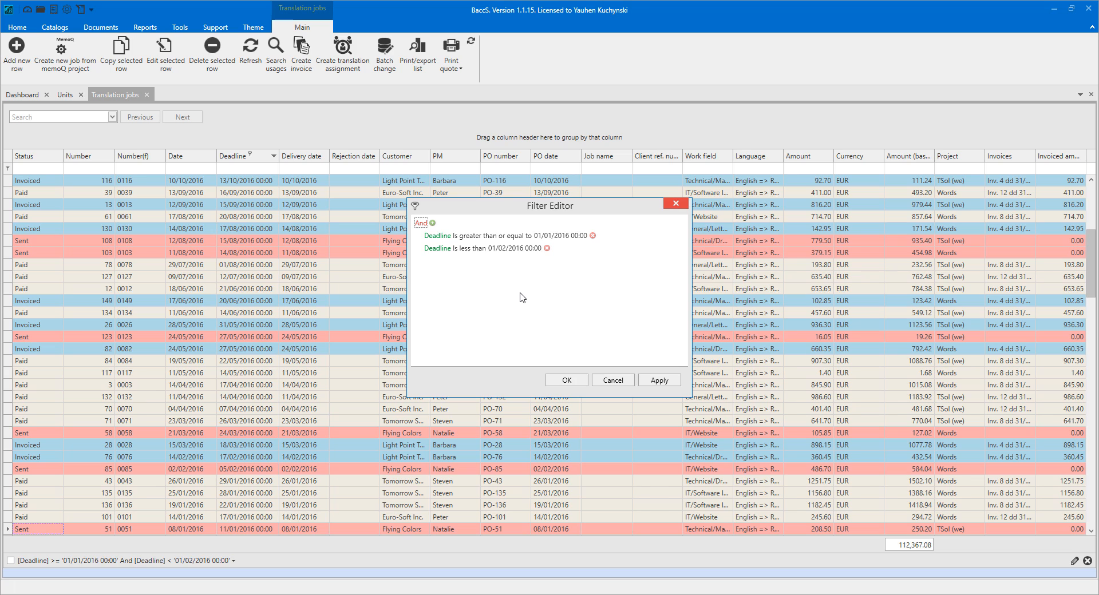
click(626, 385)
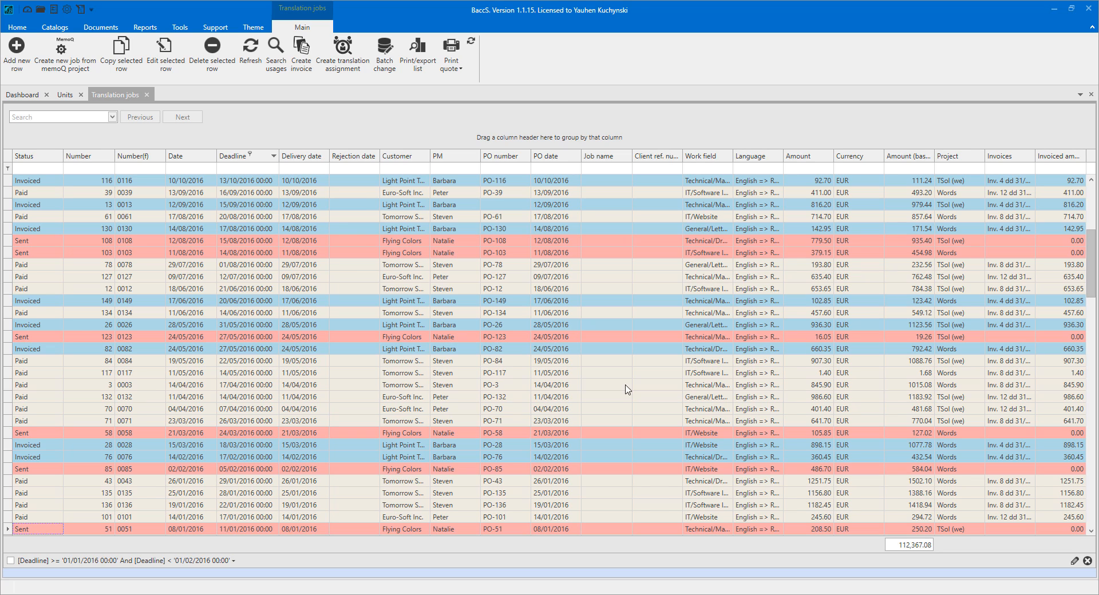
Clear the deadline filter and group the translation jobs by Customer and, within it, by Currency
click(1087, 561)
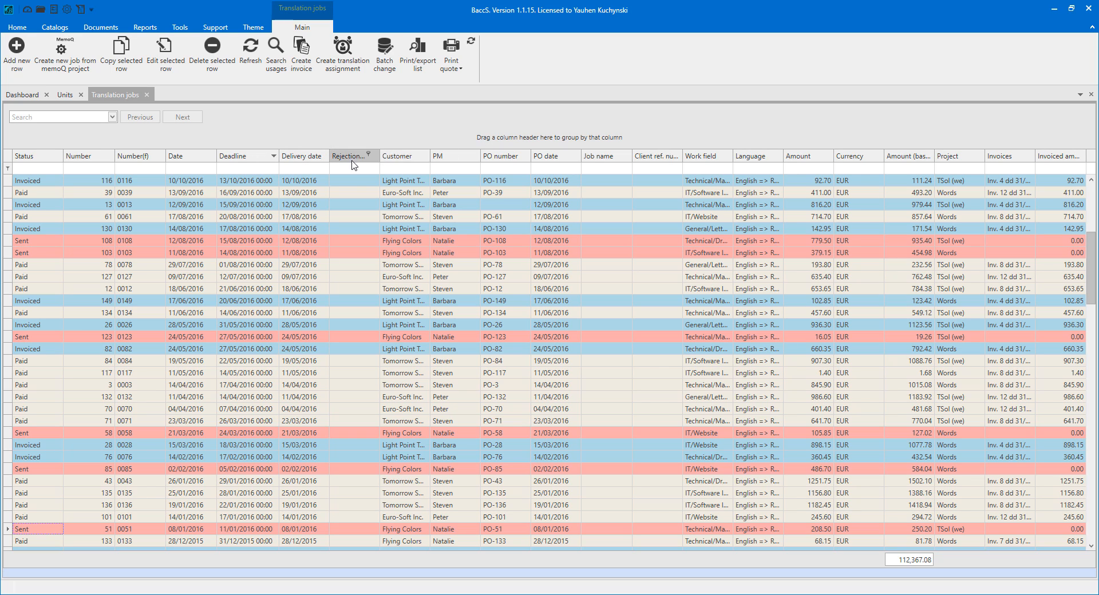
drag(409, 160, 306, 139)
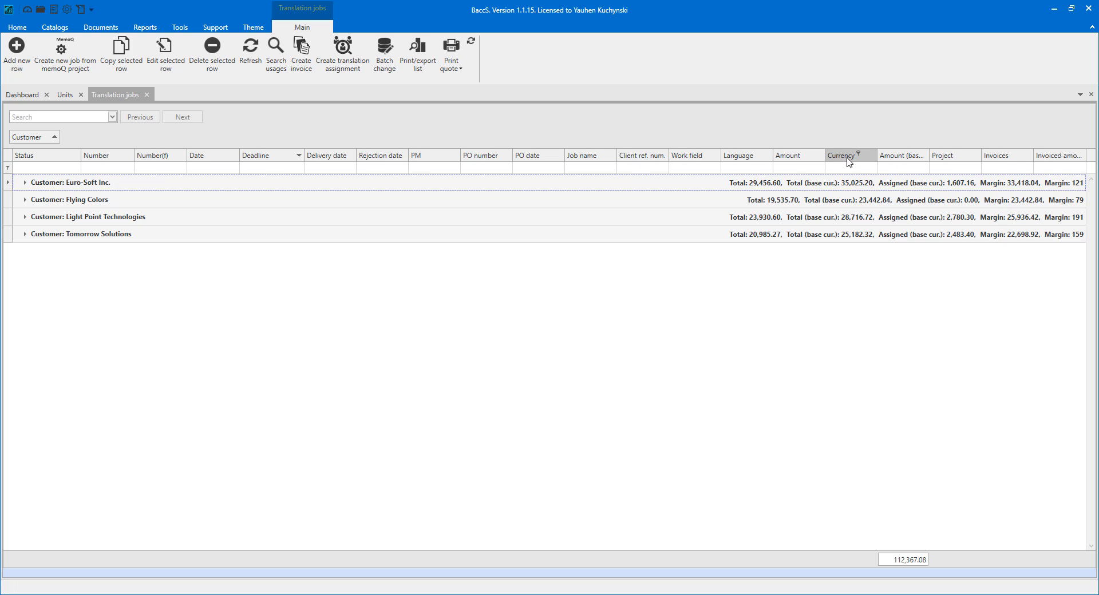
drag(849, 163, 114, 146)
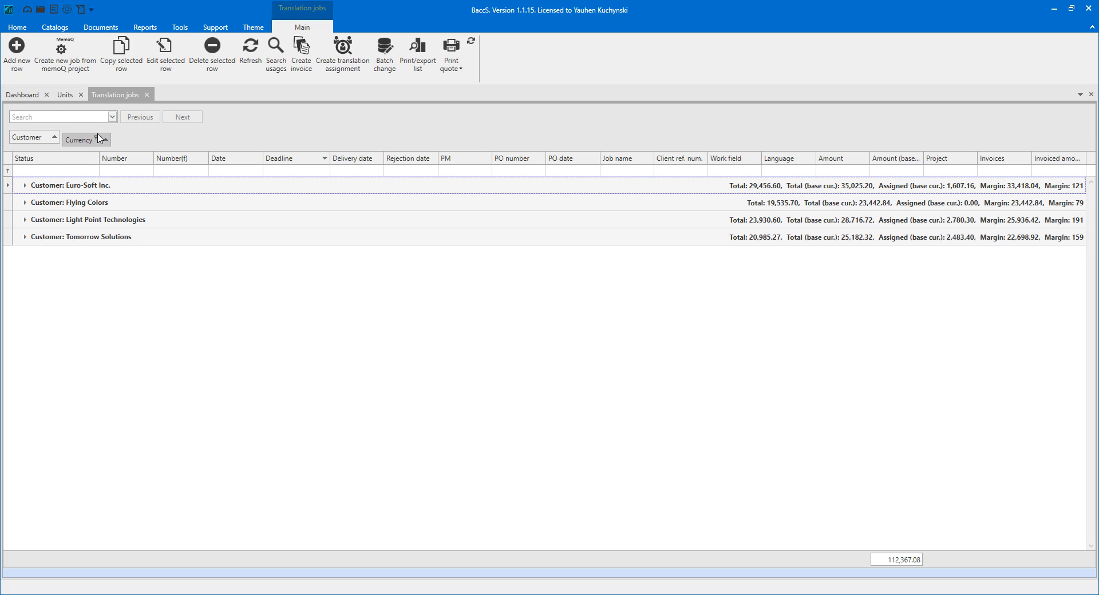
Expand the Euro-Soft Inc. group, review its EUR and USD subgroup totals, and expand the EUR jobs
click(24, 186)
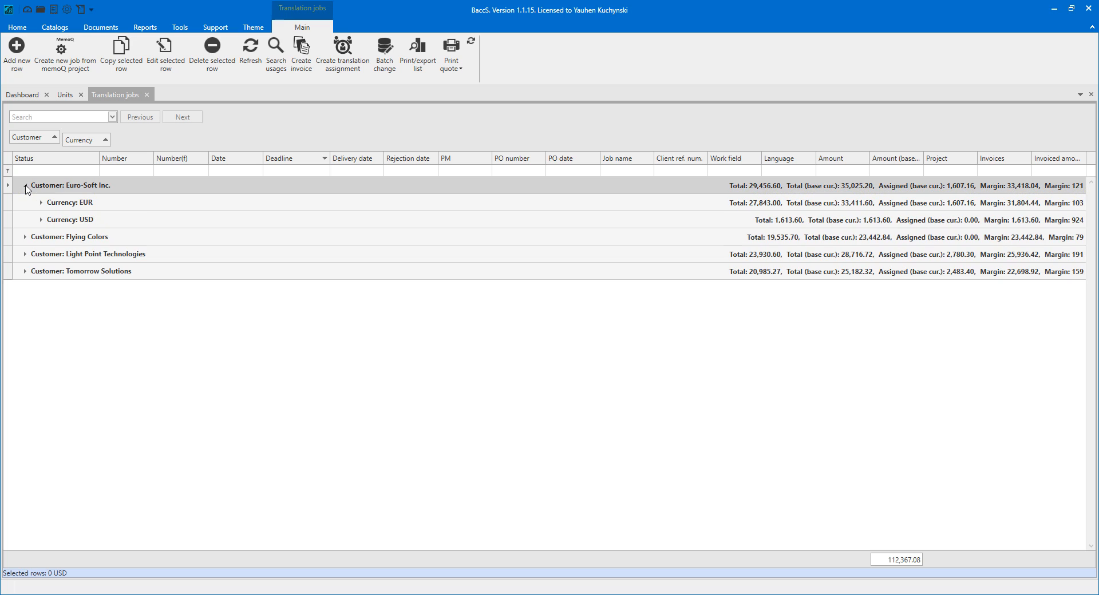
click(72, 205)
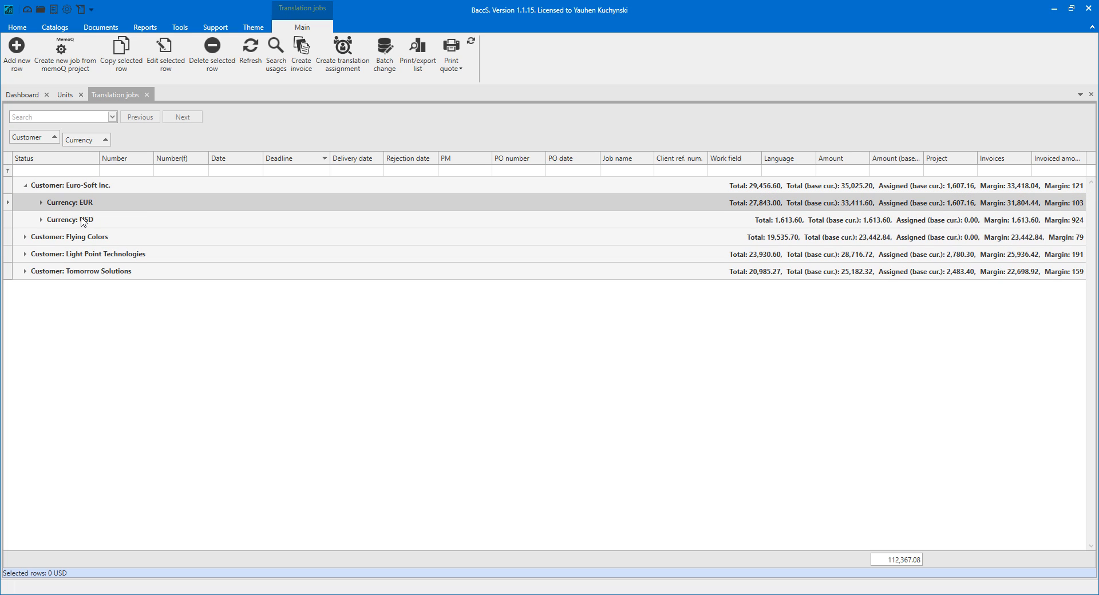
click(83, 220)
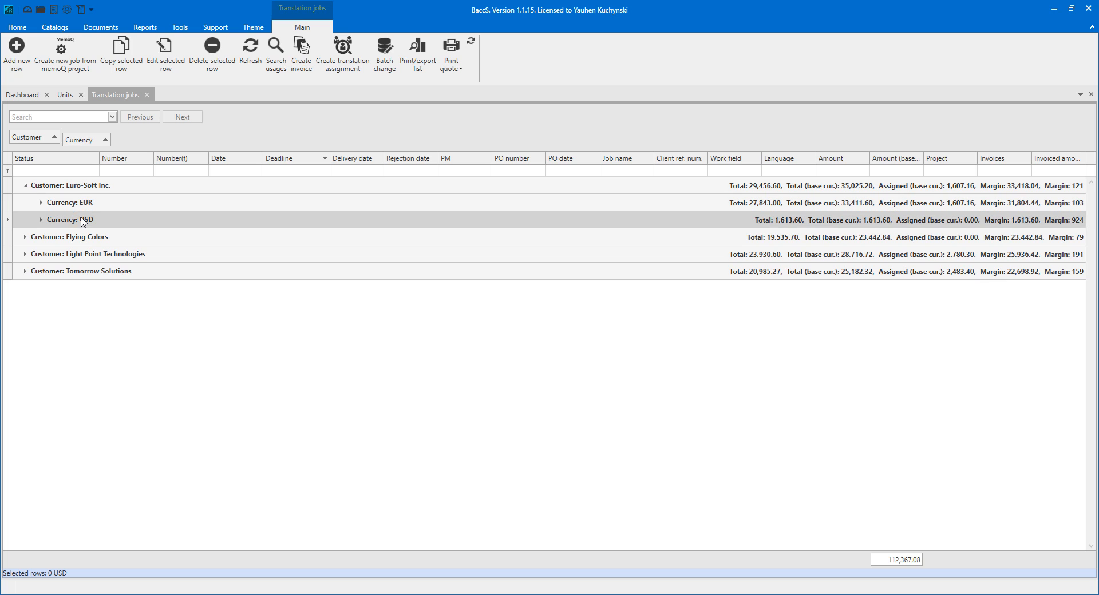
click(80, 186)
click(84, 204)
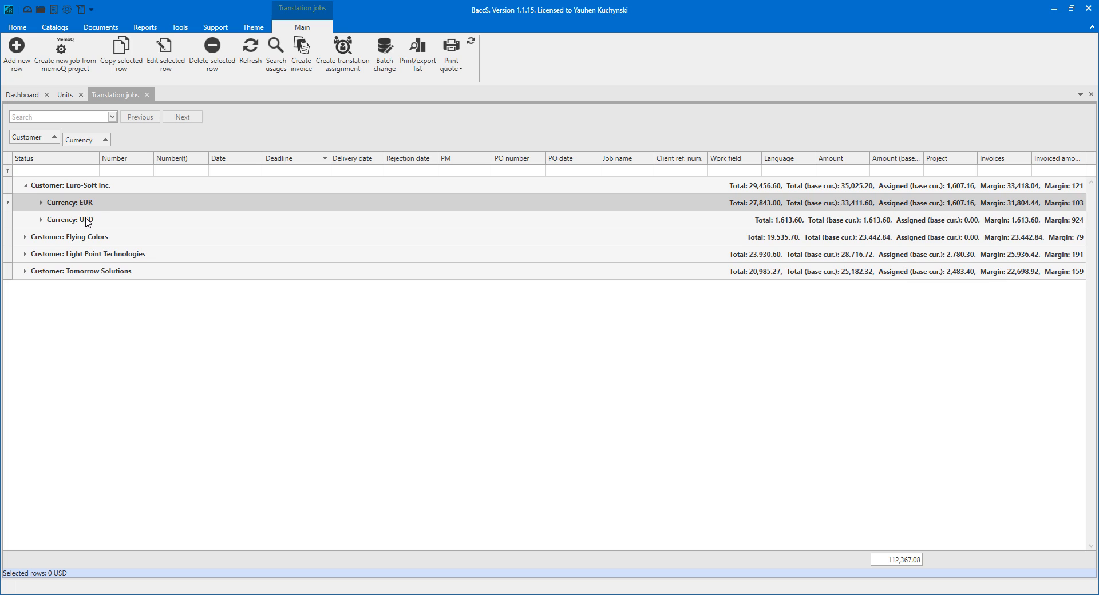
click(106, 220)
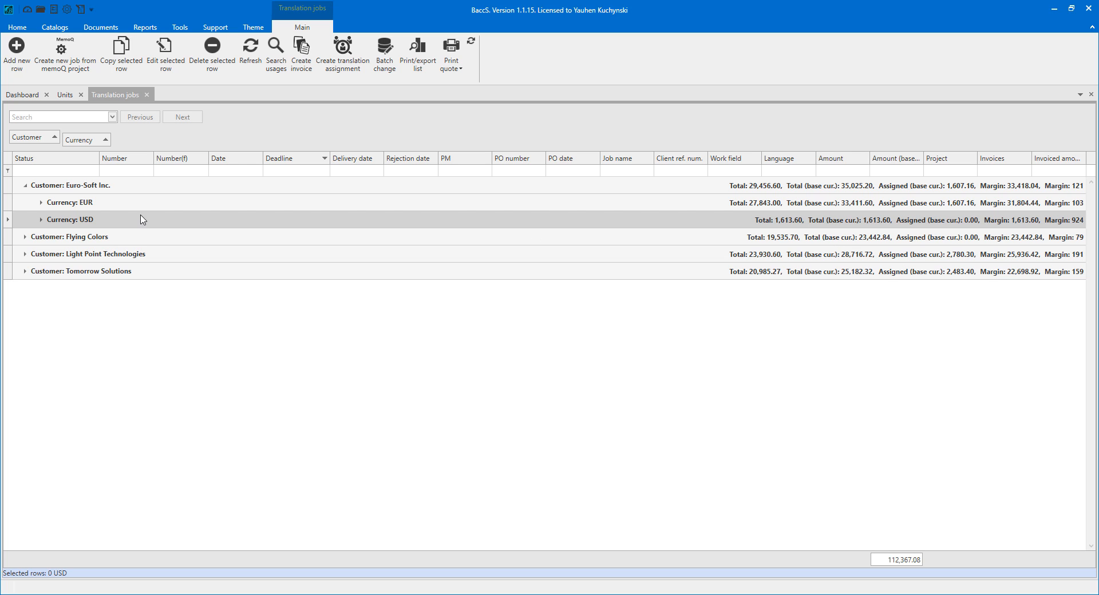
click(41, 203)
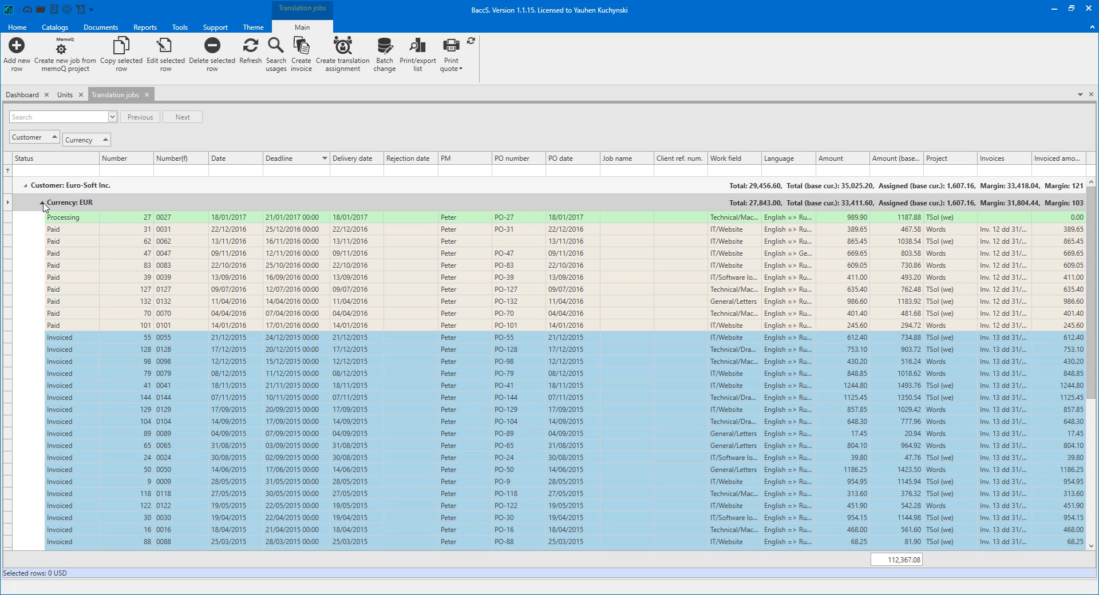
Expand the USD jobs of Euro-Soft Inc. and the EUR jobs of Flying Colors, and look through the grouped rows
scroll(376, 333, down, 3)
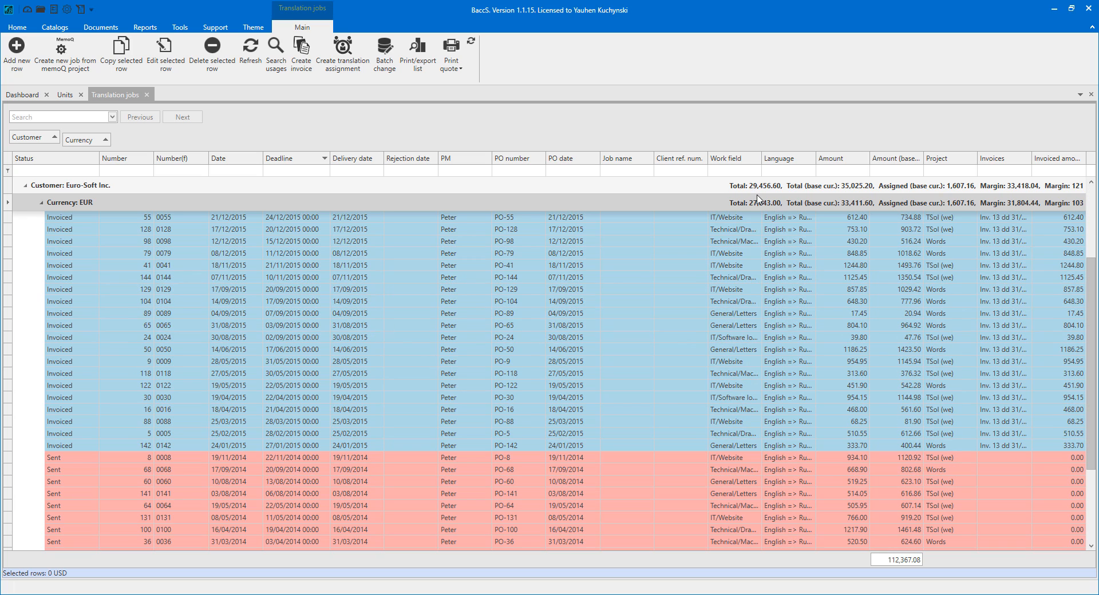
scroll(589, 280, down, 4)
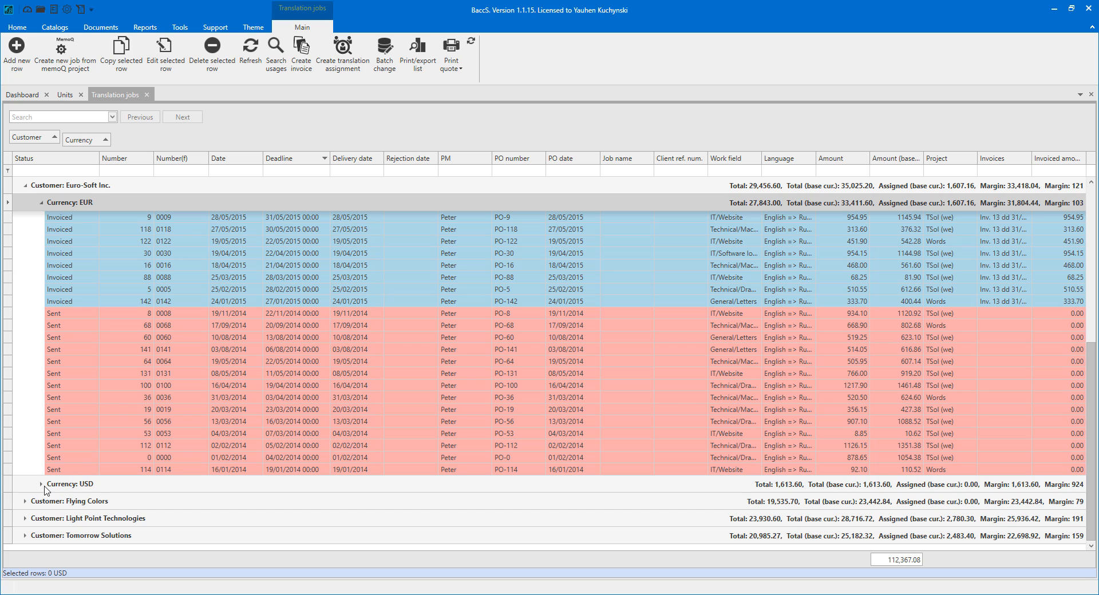
click(42, 485)
click(25, 514)
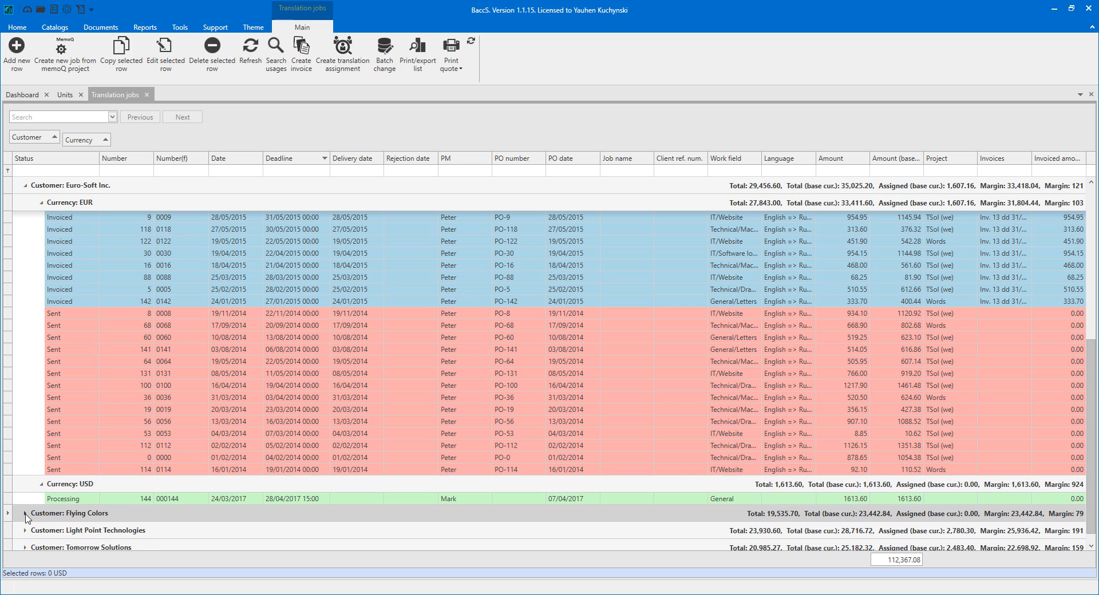
click(25, 514)
click(42, 530)
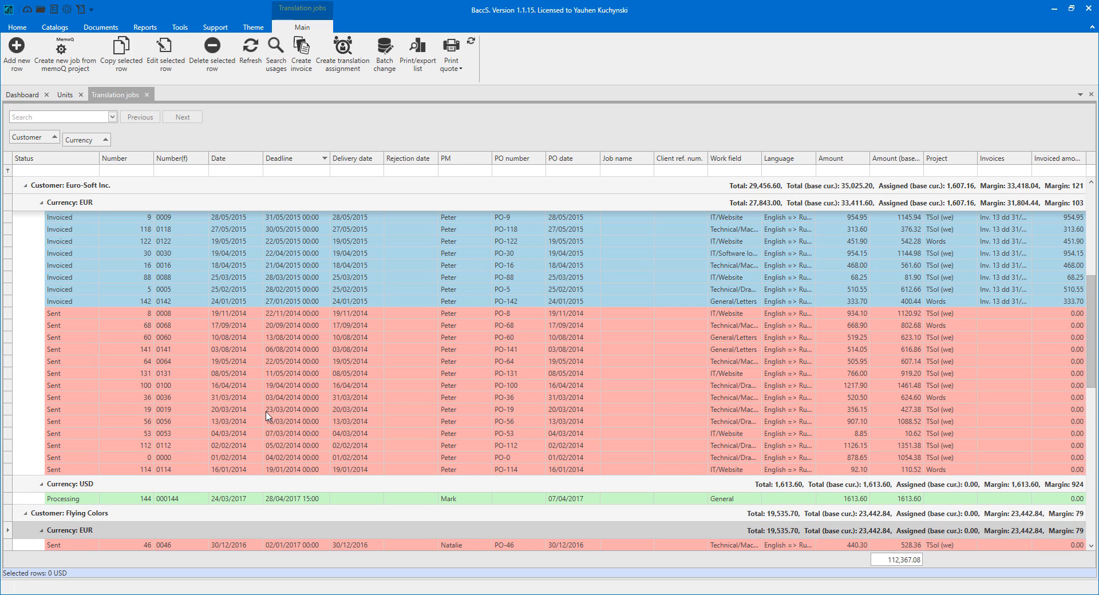
scroll(269, 401, down, 8)
scroll(269, 401, down, 4)
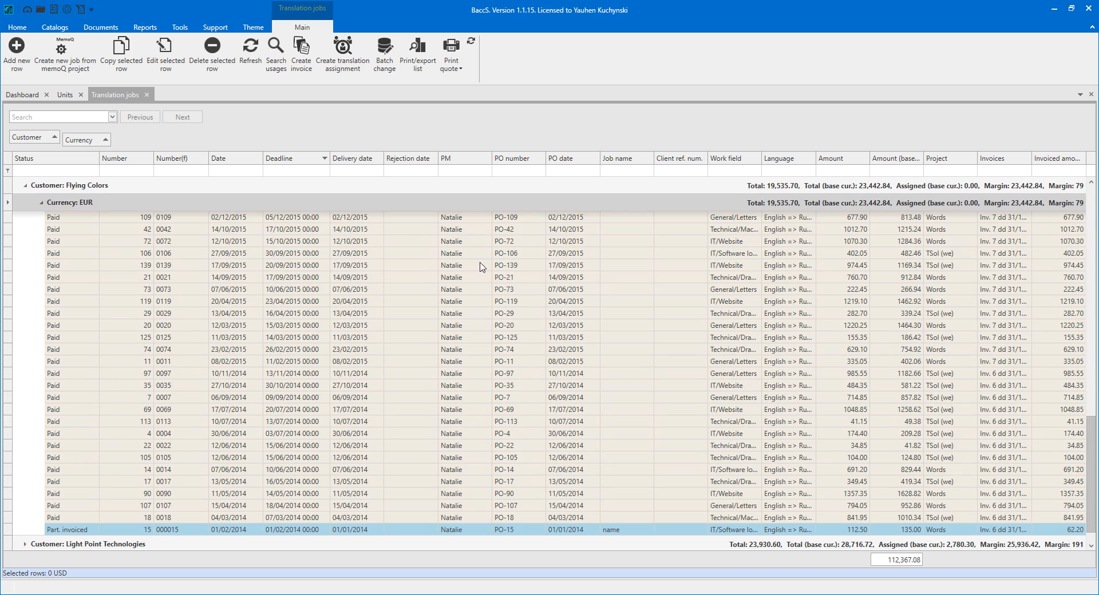
scroll(280, 373, up, 15)
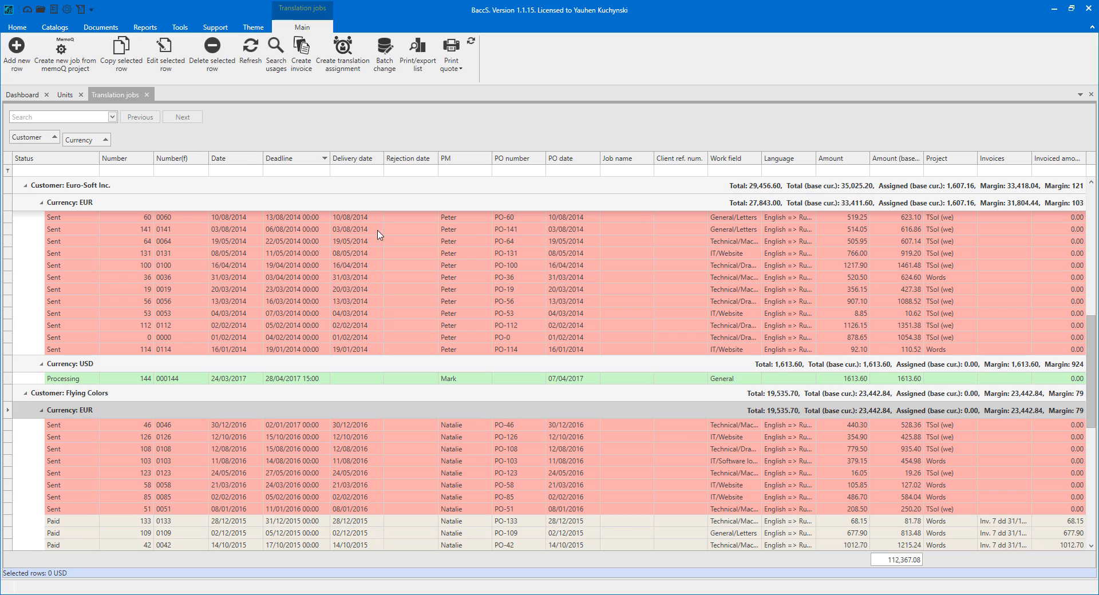
Add the Average of Amount (base cur.) to the group summaries of the translation jobs
right_click(31, 141)
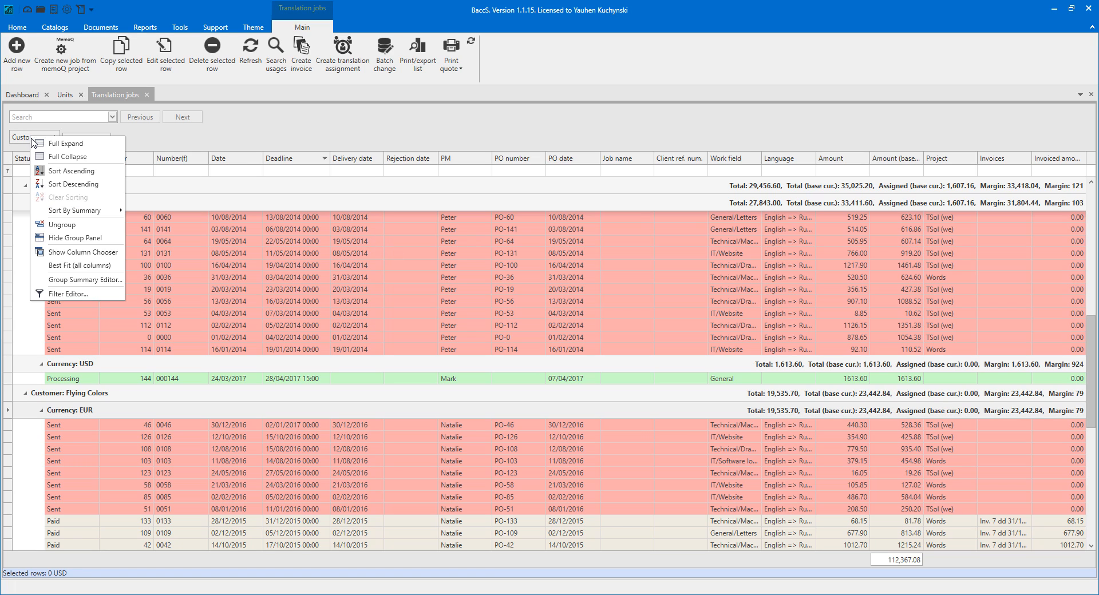
click(76, 280)
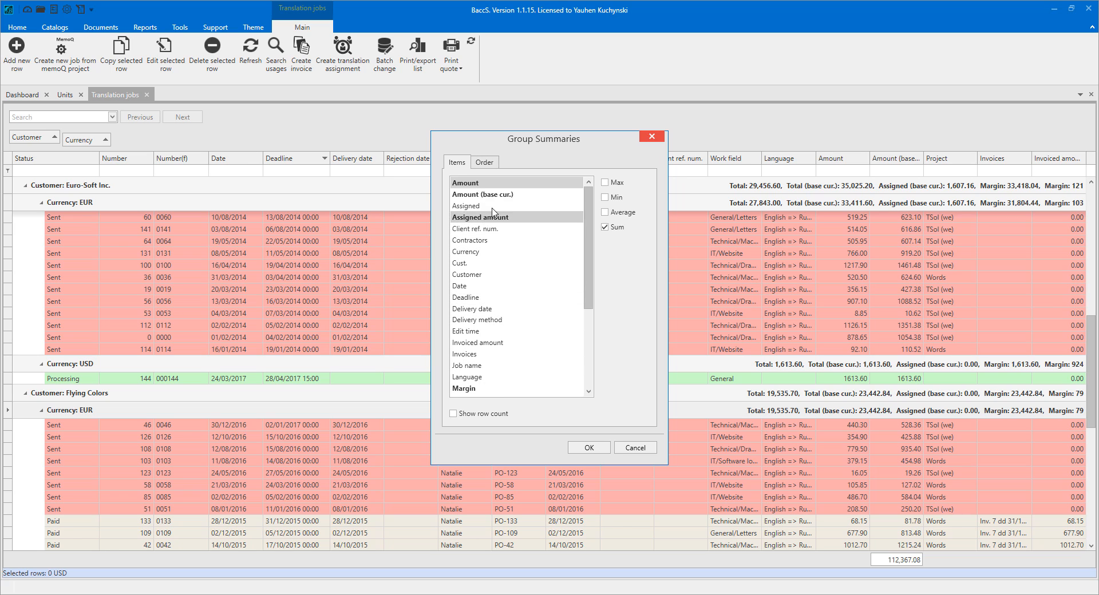
click(479, 195)
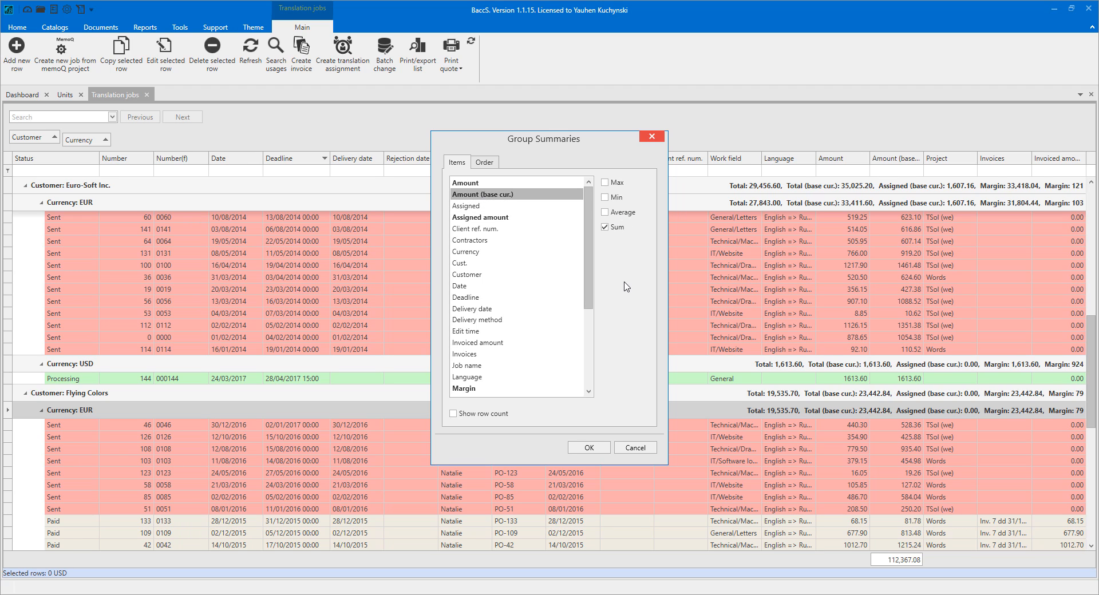
click(616, 213)
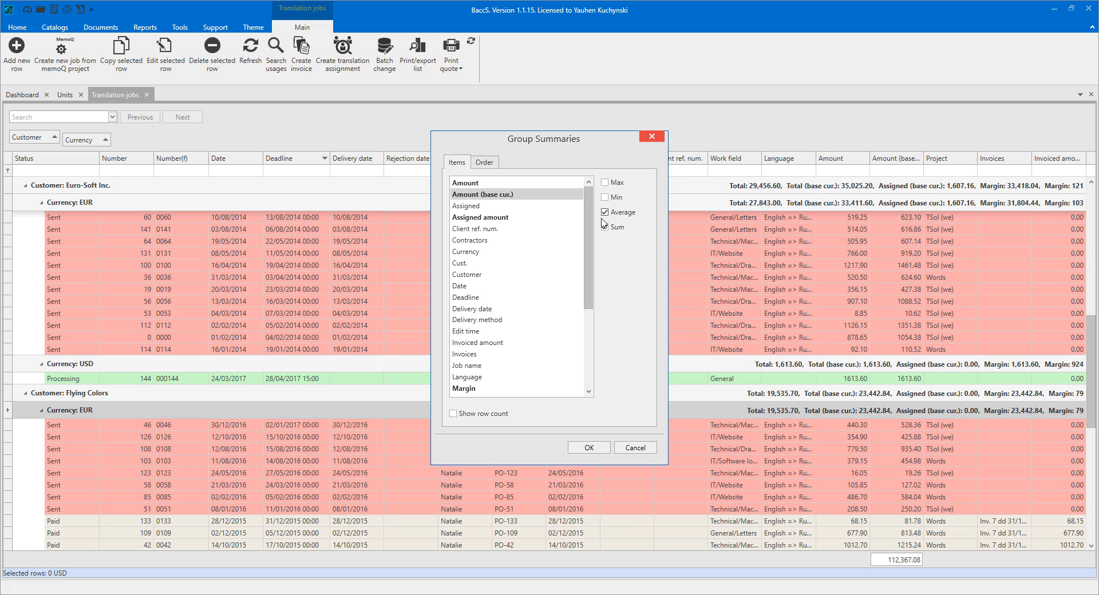
click(592, 448)
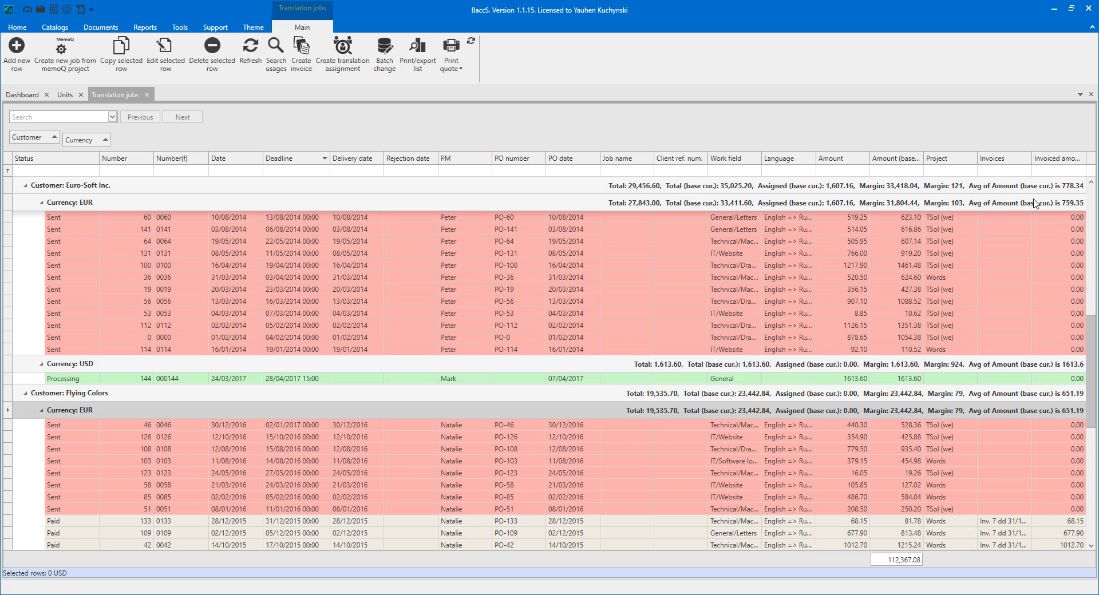
Set the prefix of the Amount (base cur.) average group summary to "Avg Amount base:"
right_click(32, 140)
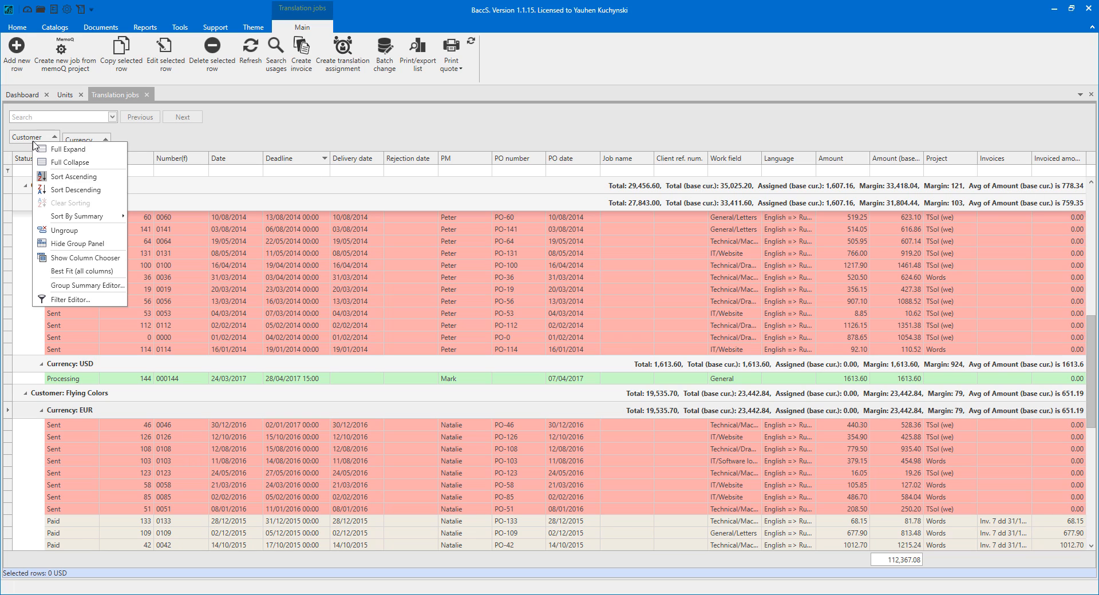
click(91, 285)
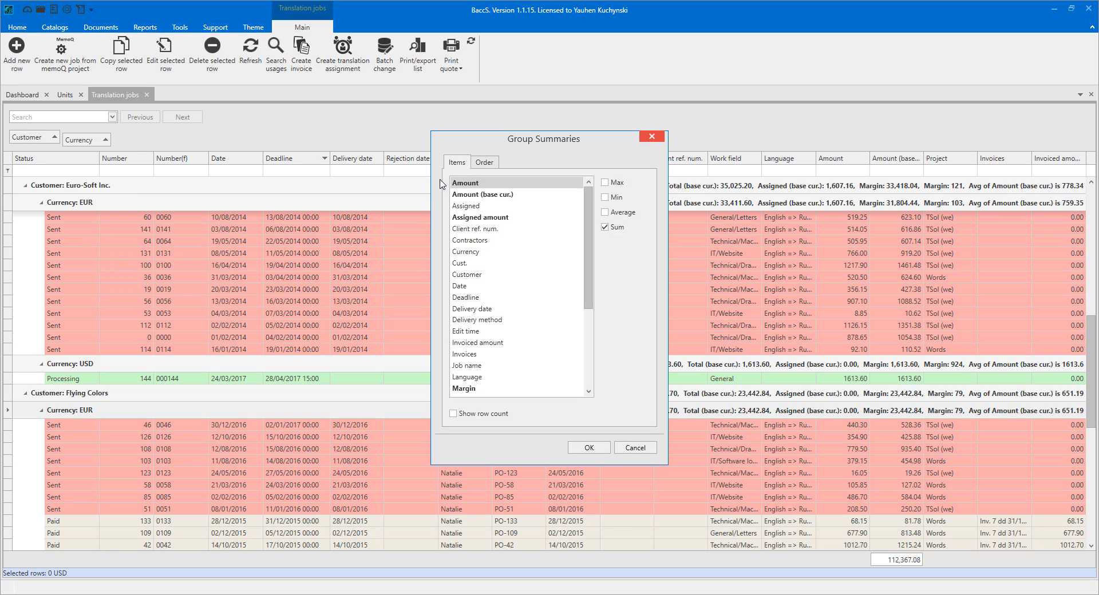
click(488, 164)
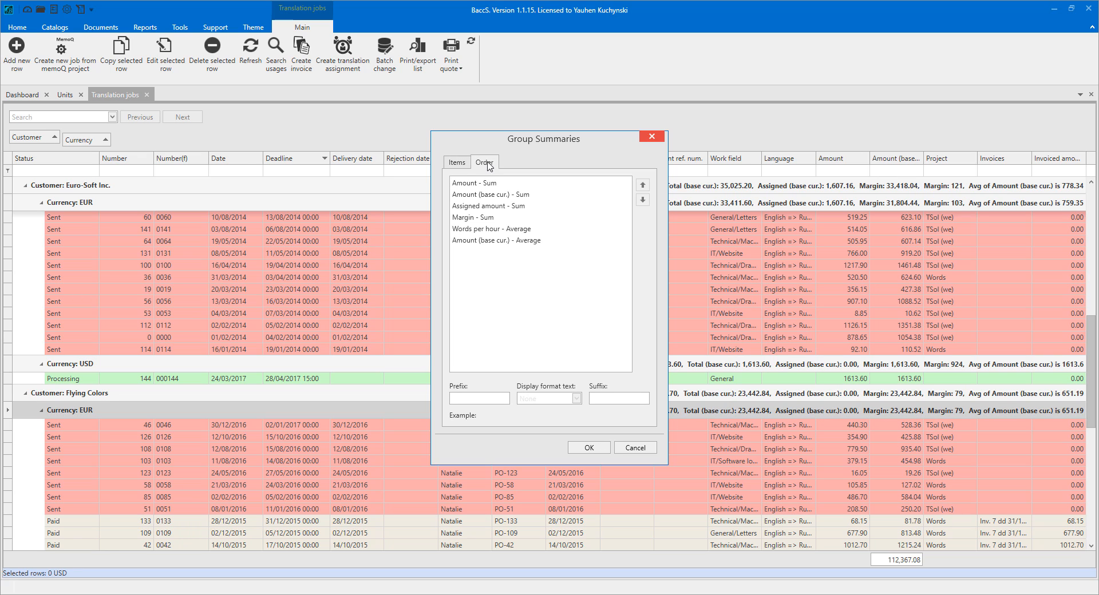
click(469, 242)
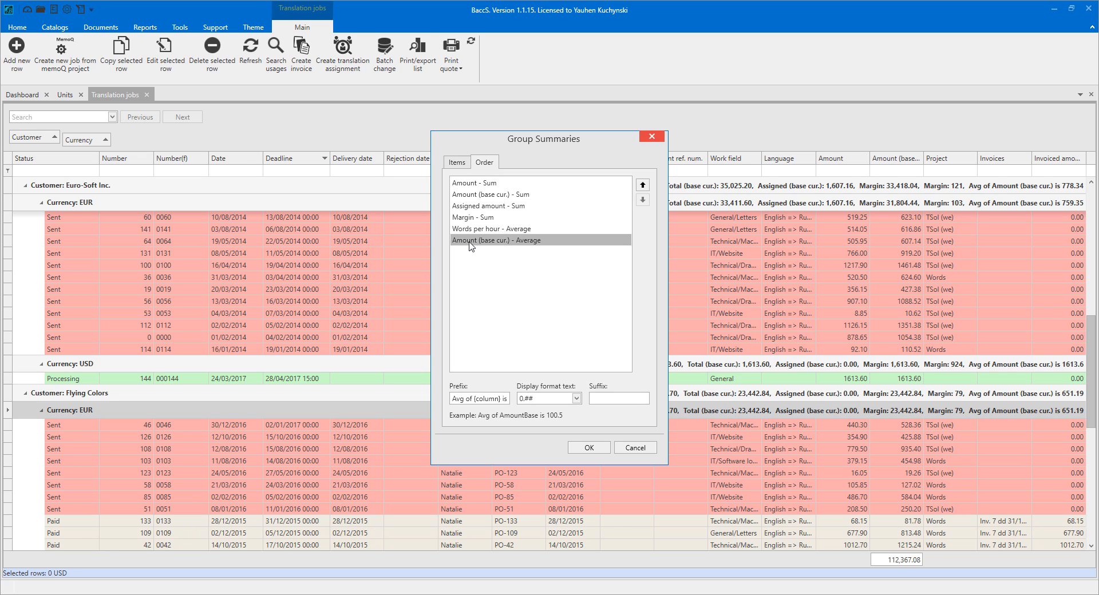
click(465, 397)
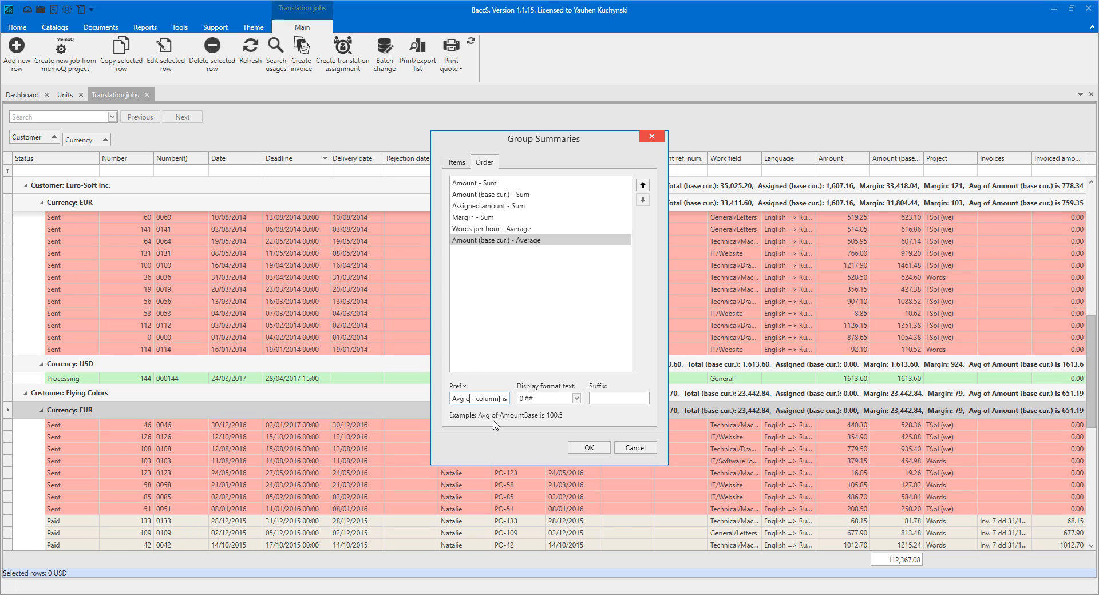
key(shift+End)
key(Delete)
text(Amoun)
key(Delete)
key(Delete)
key(Delete)
key(End)
key(BackSpace)
text(t base:)
click(590, 447)
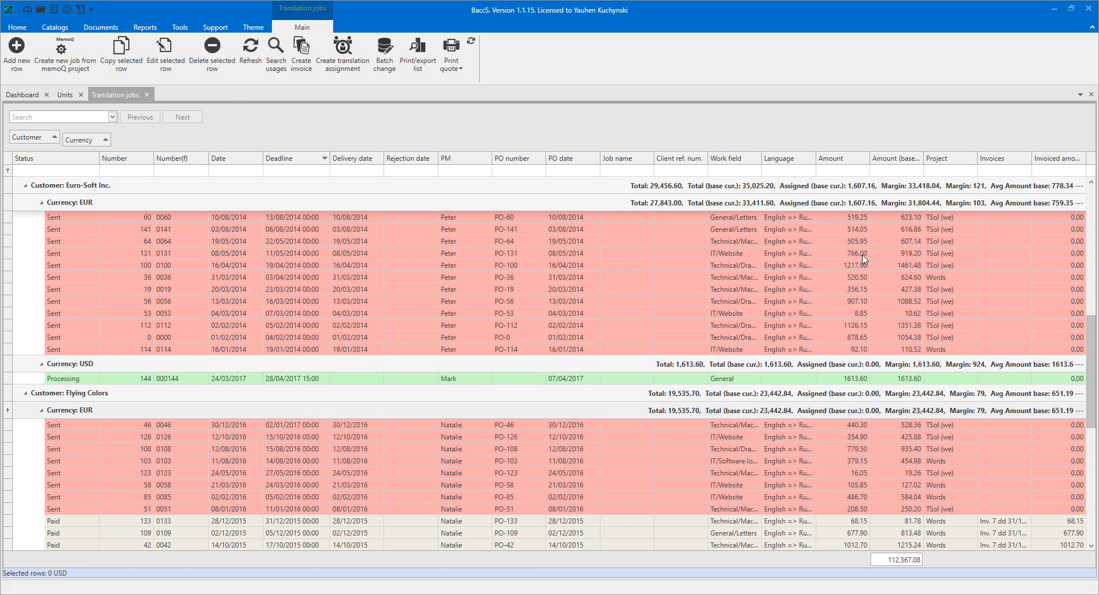
Show the group panel in the Dashboard's Latest jobs, group the jobs by Customer, and expand both customer groups
click(12, 96)
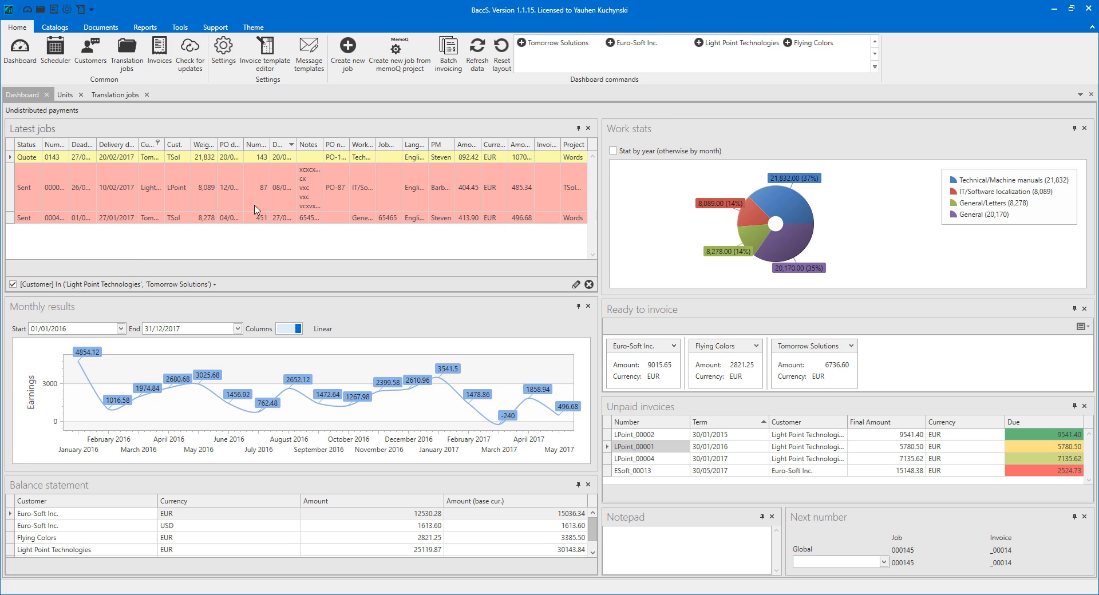
click(197, 173)
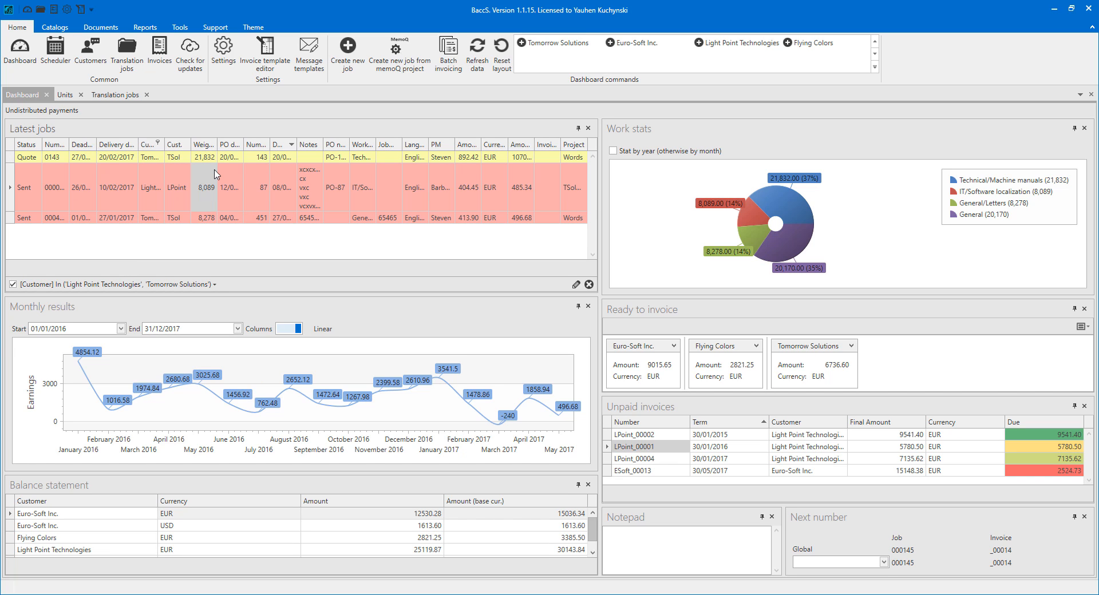
right_click(84, 147)
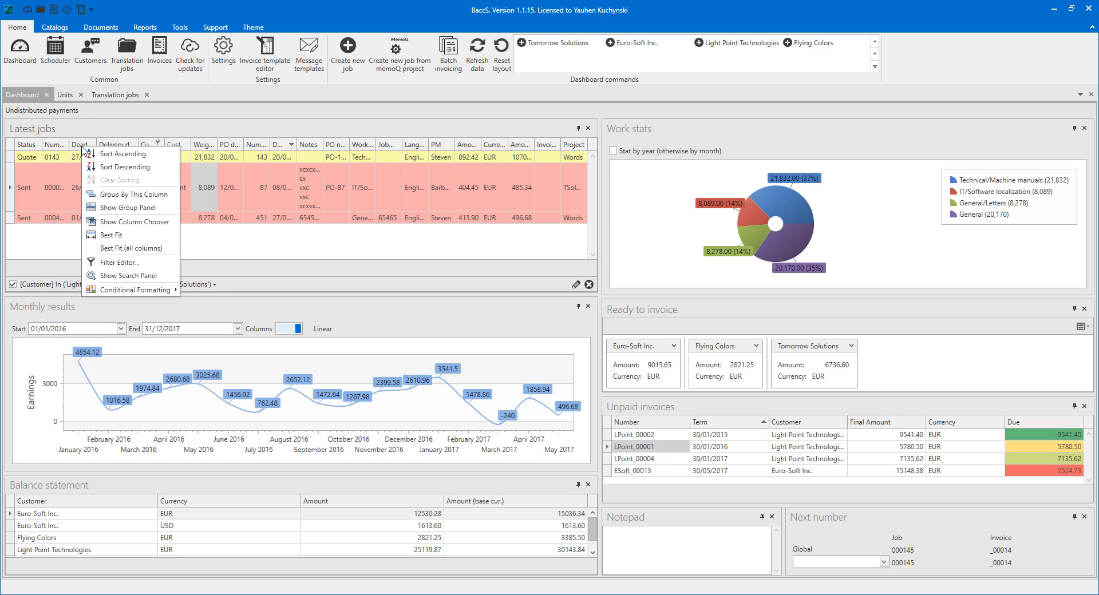
click(126, 208)
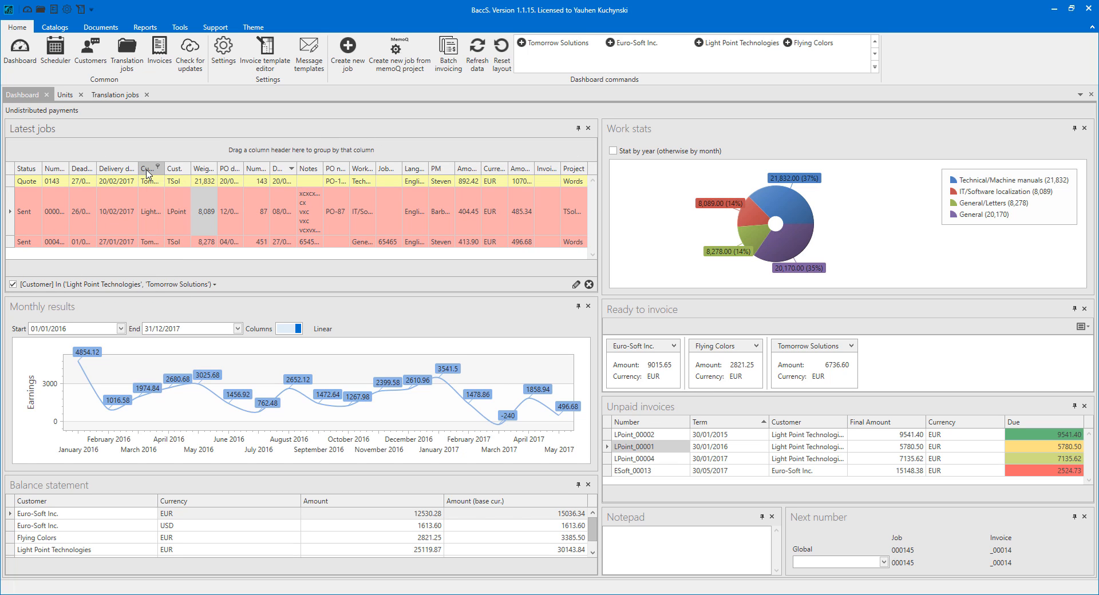
drag(147, 174, 160, 153)
click(29, 200)
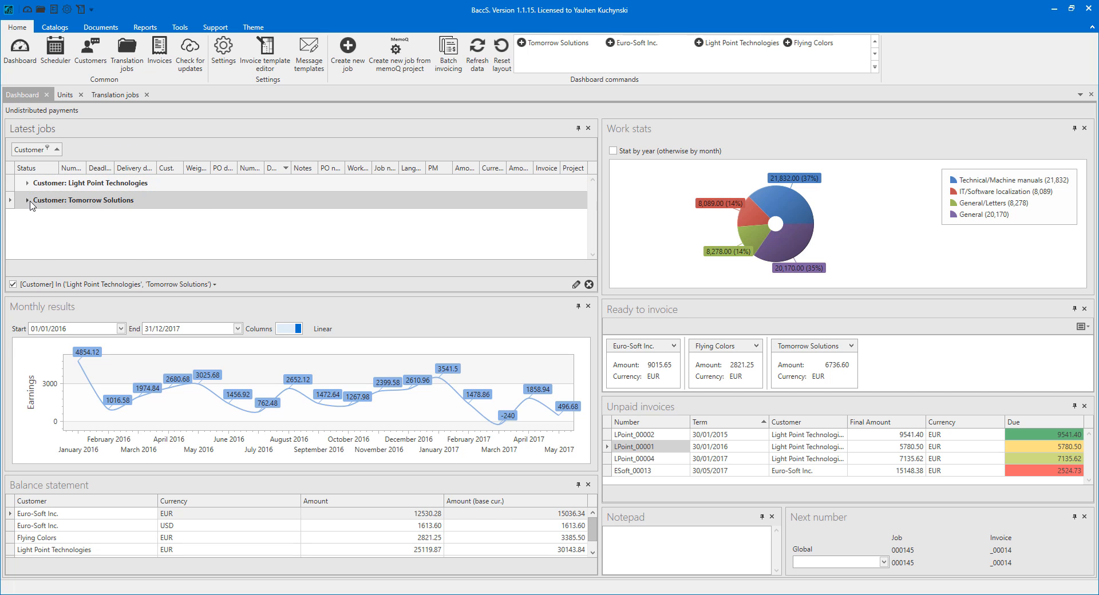
click(29, 184)
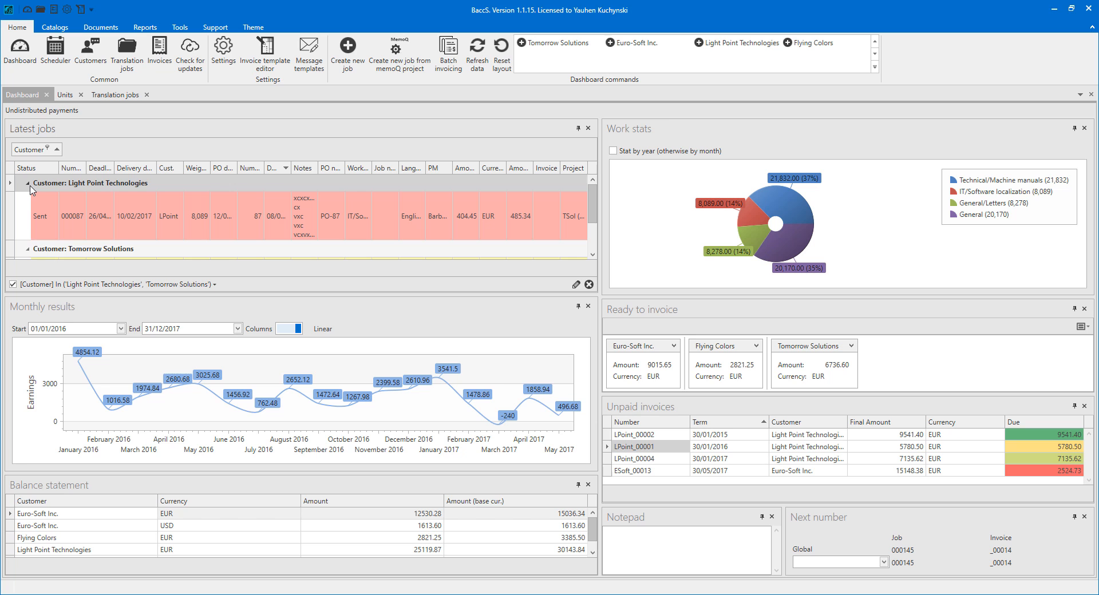
Ungroup the Translation jobs list, placing the Currency column before Amount and the Customer column before PM
click(109, 96)
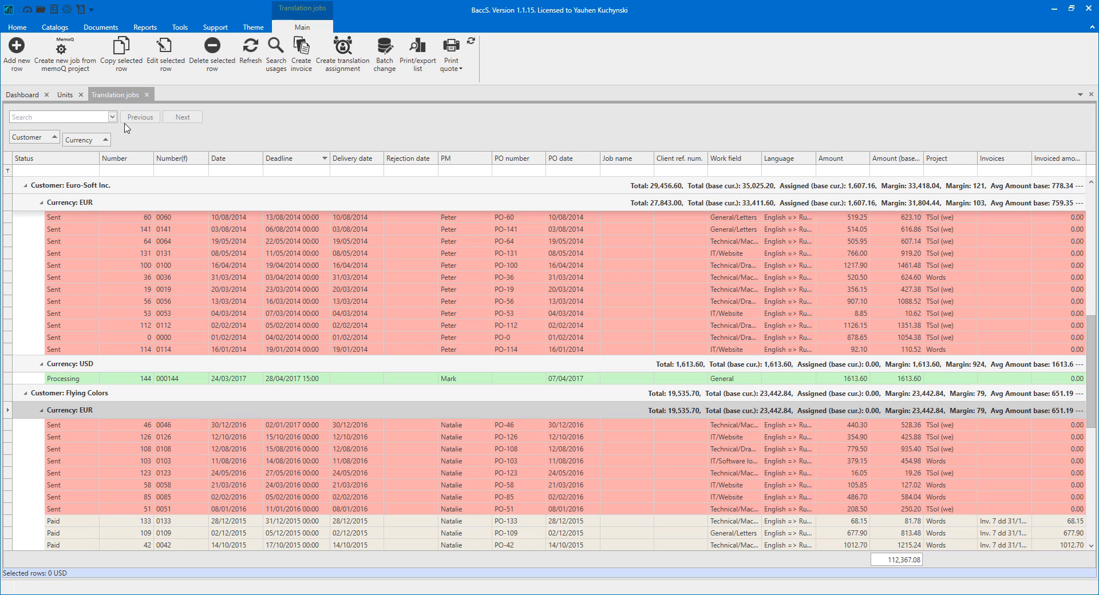
drag(78, 143, 815, 160)
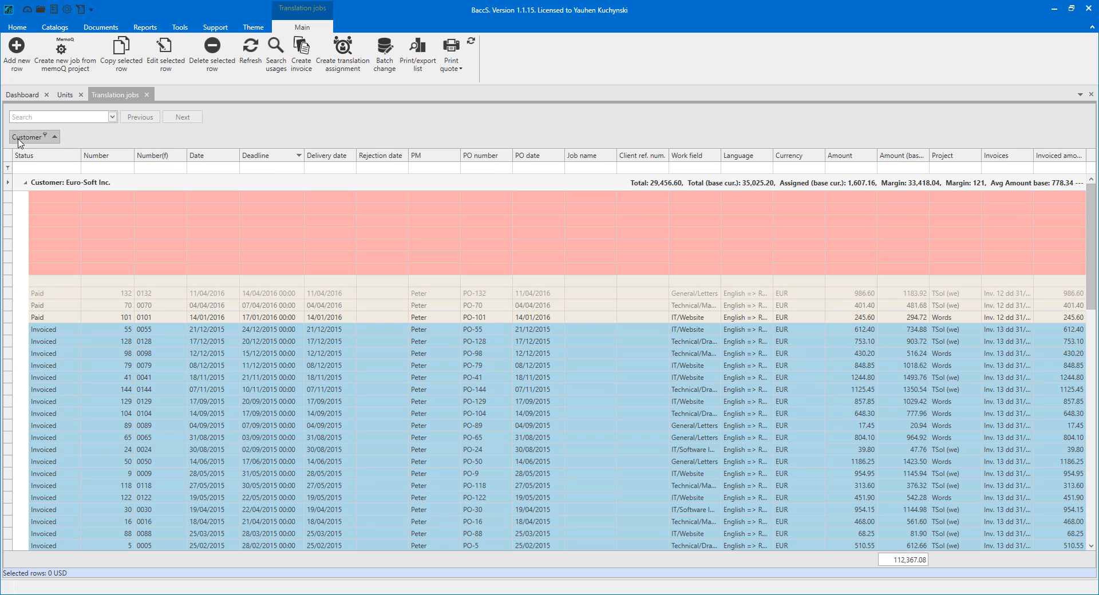
drag(27, 139, 398, 157)
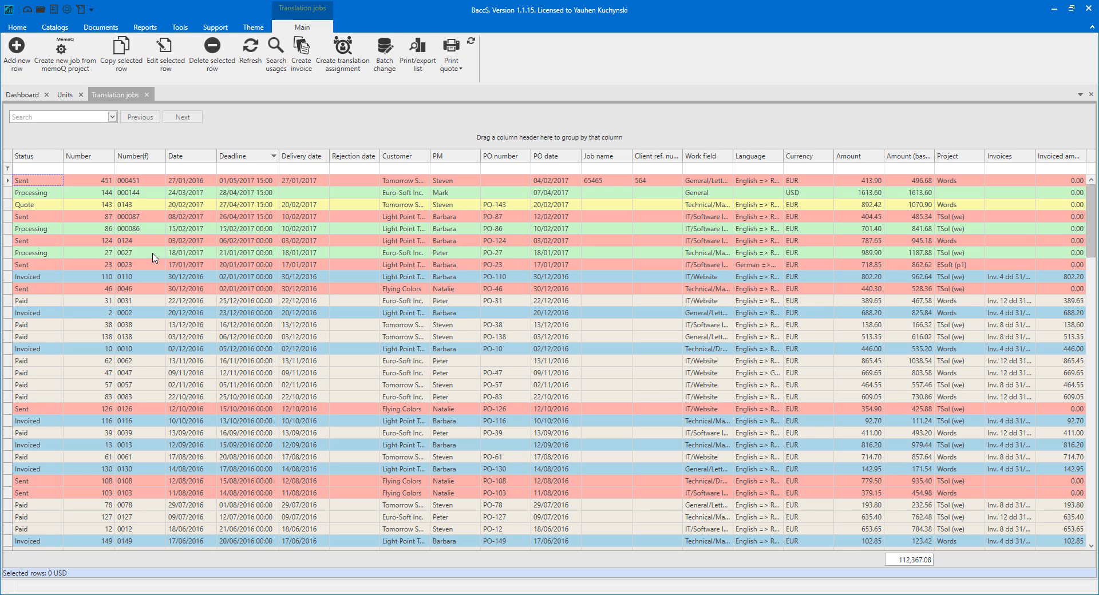
Search the translation jobs for "15" and look through the highlighted matches in all columns
click(37, 120)
text(15)
key(Return)
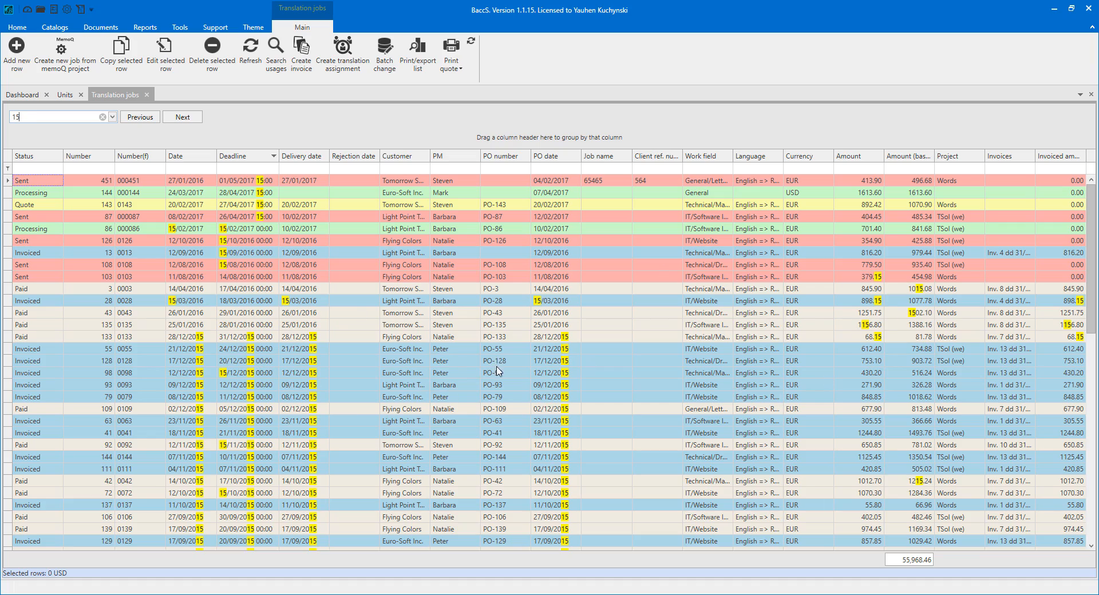
scroll(518, 383, down, 9)
scroll(521, 388, down, 6)
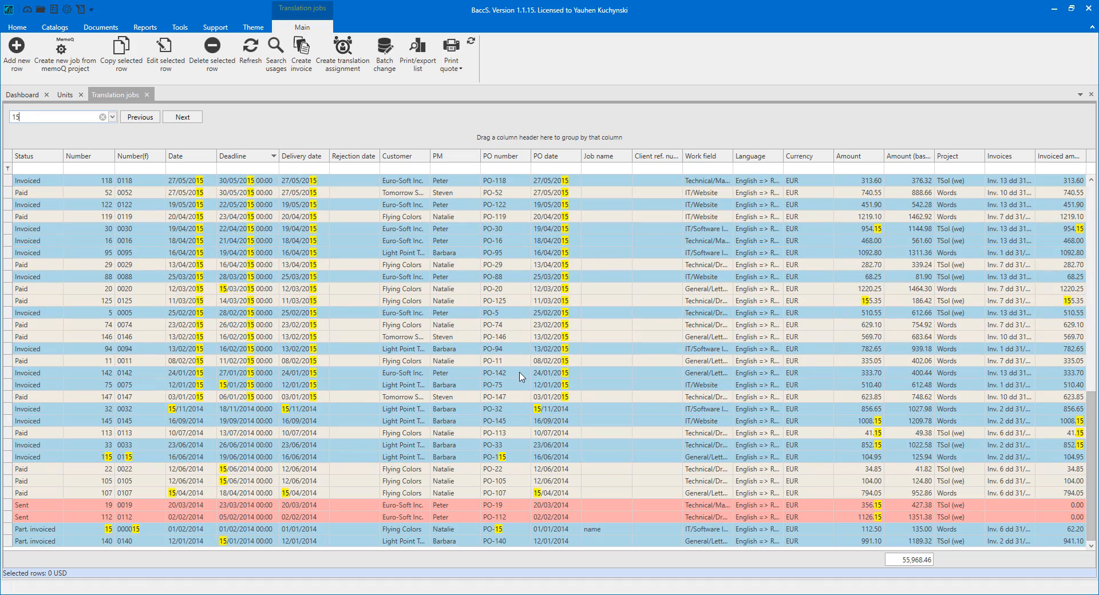
scroll(539, 415, up, 15)
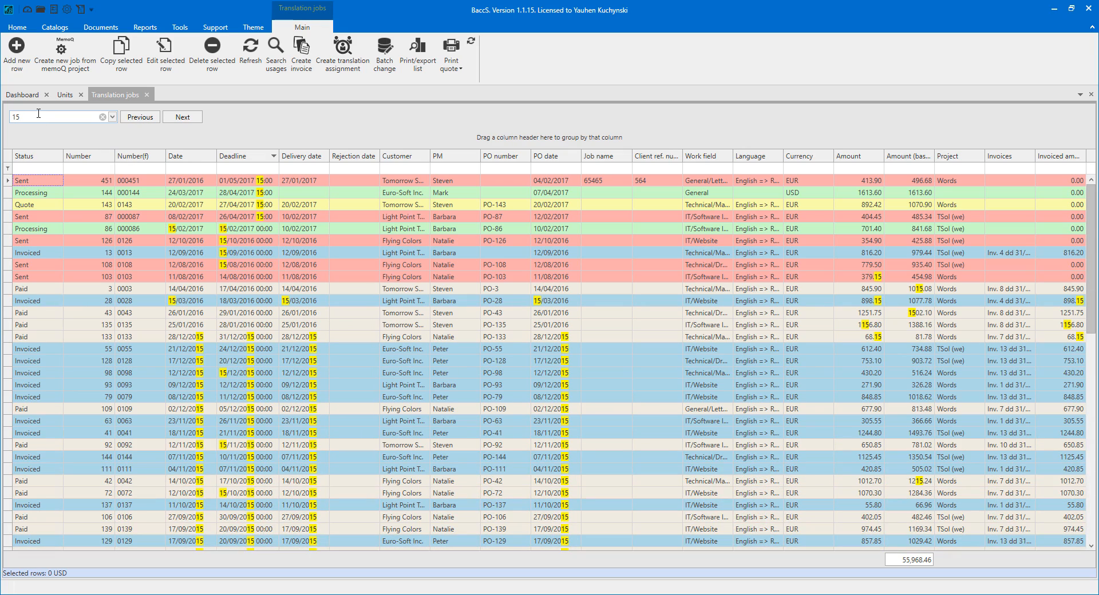
Narrow the job search to "15:", inspect the matching deadline times, and clear the search
text(:)
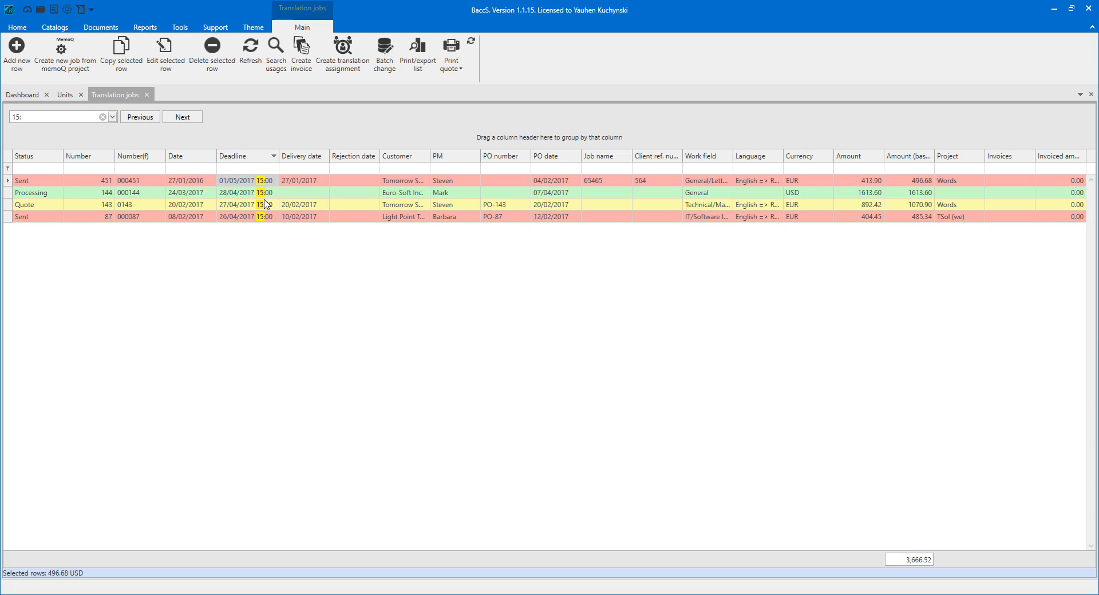
click(263, 205)
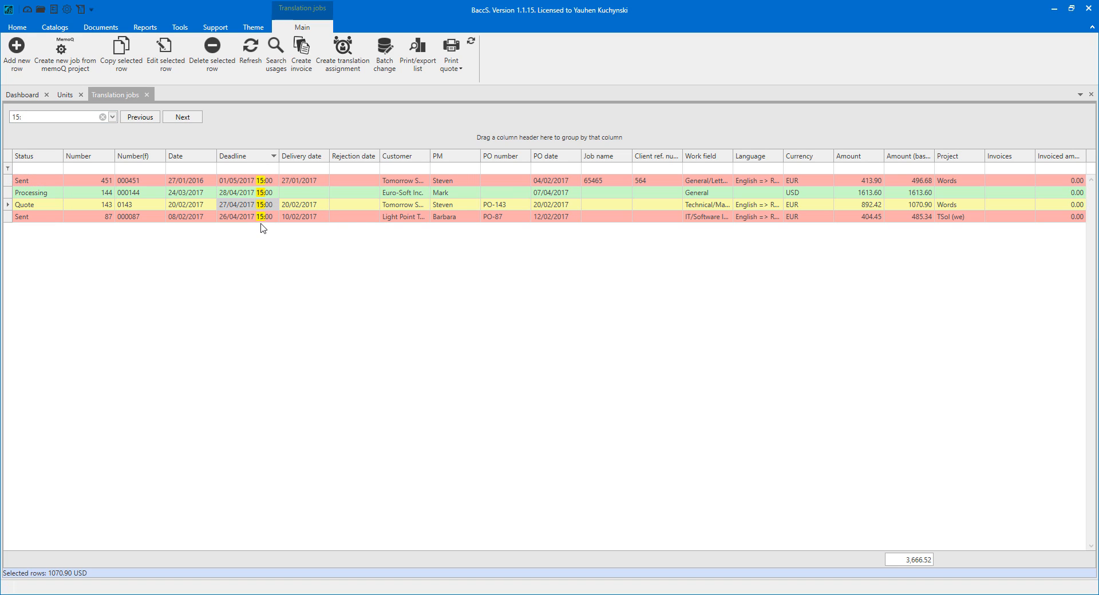
click(273, 192)
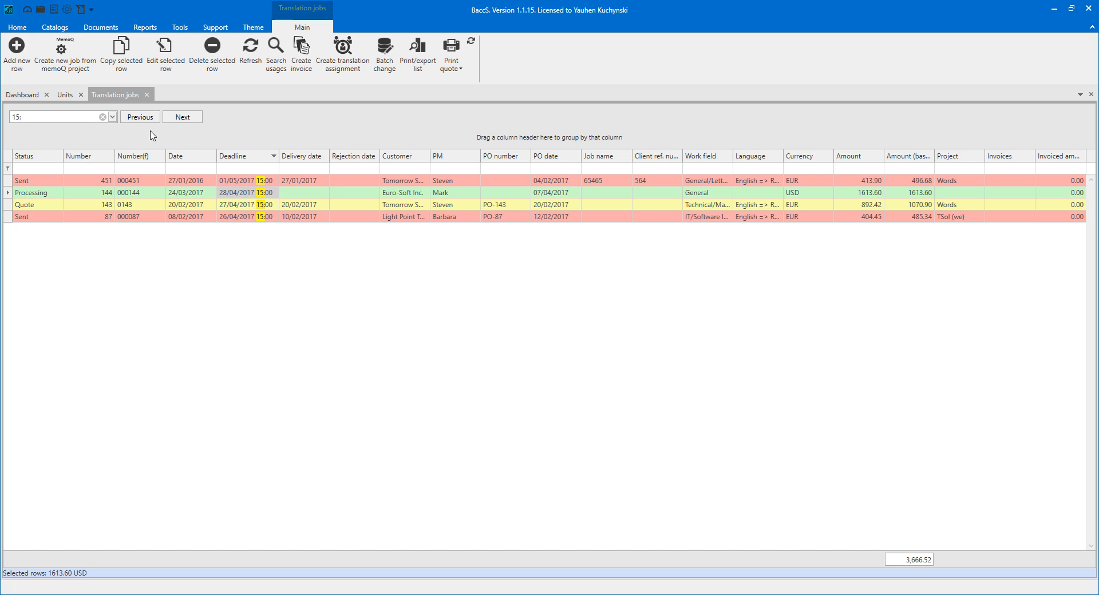
click(103, 118)
click(103, 118)
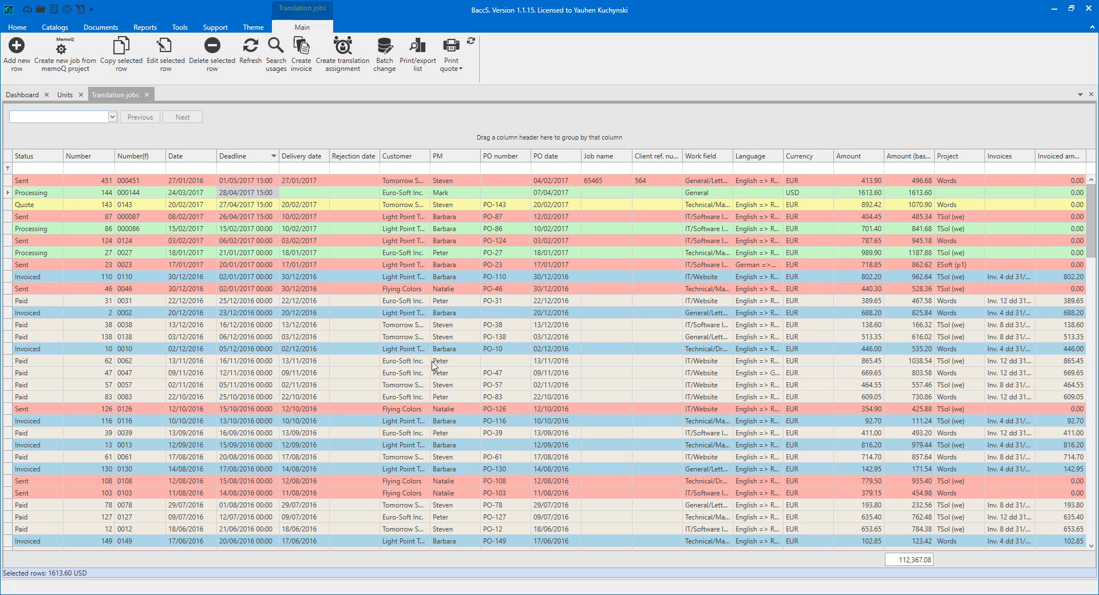
Select one job of each status in turn to compare the row colours: Sent, Processing, Quote, Invoiced and Paid
click(49, 182)
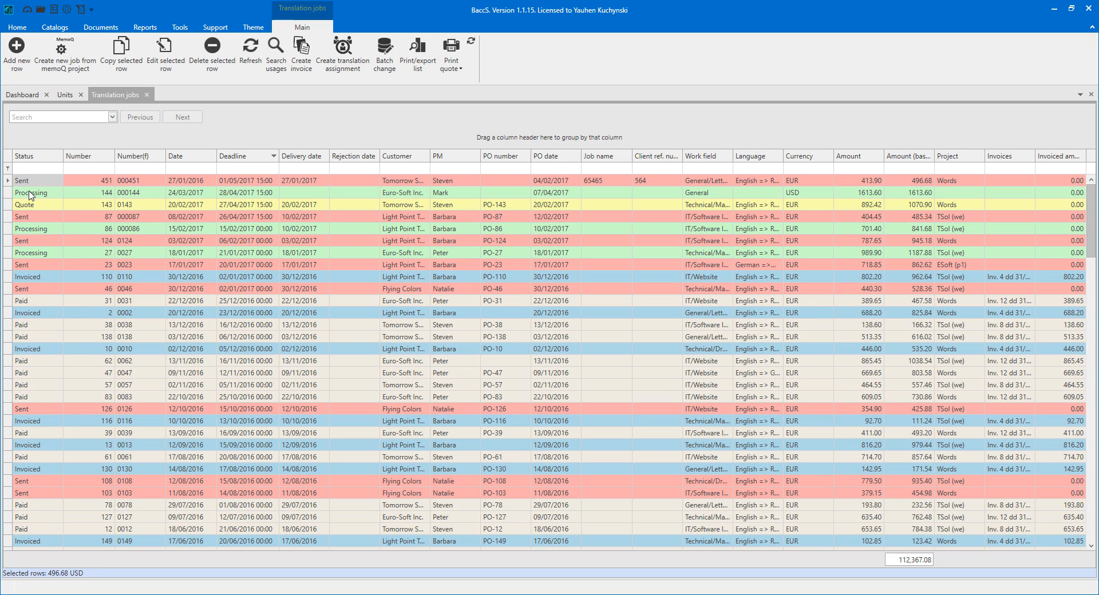
click(30, 195)
click(35, 208)
click(41, 277)
click(56, 303)
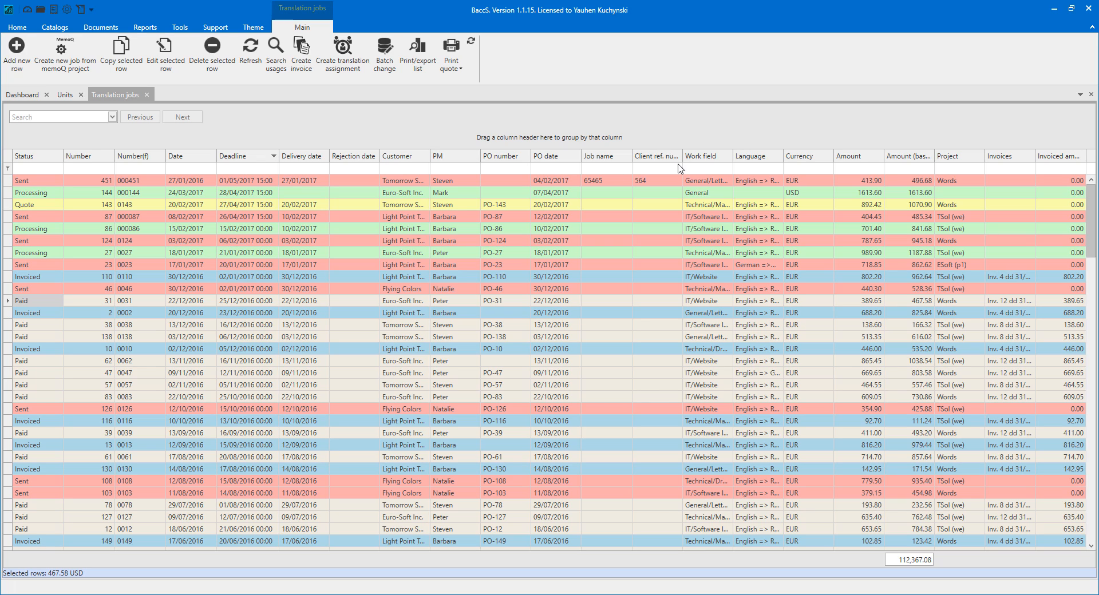
Apply solid magenta data bars to the base-currency Amount column and select a couple of its cells to compare the bars
right_click(905, 162)
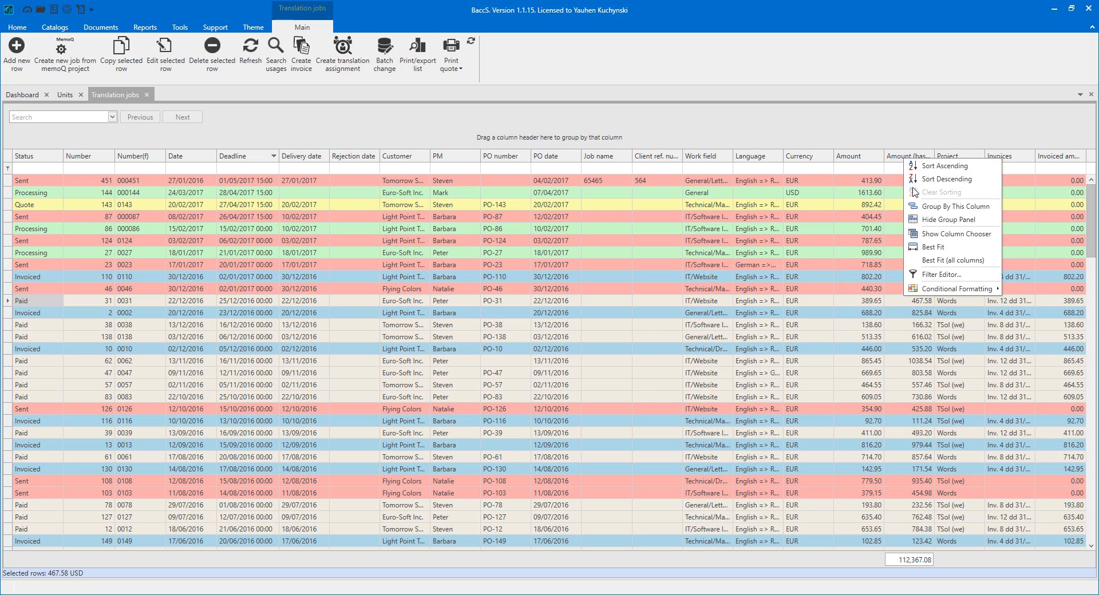
mouse_move(930, 291)
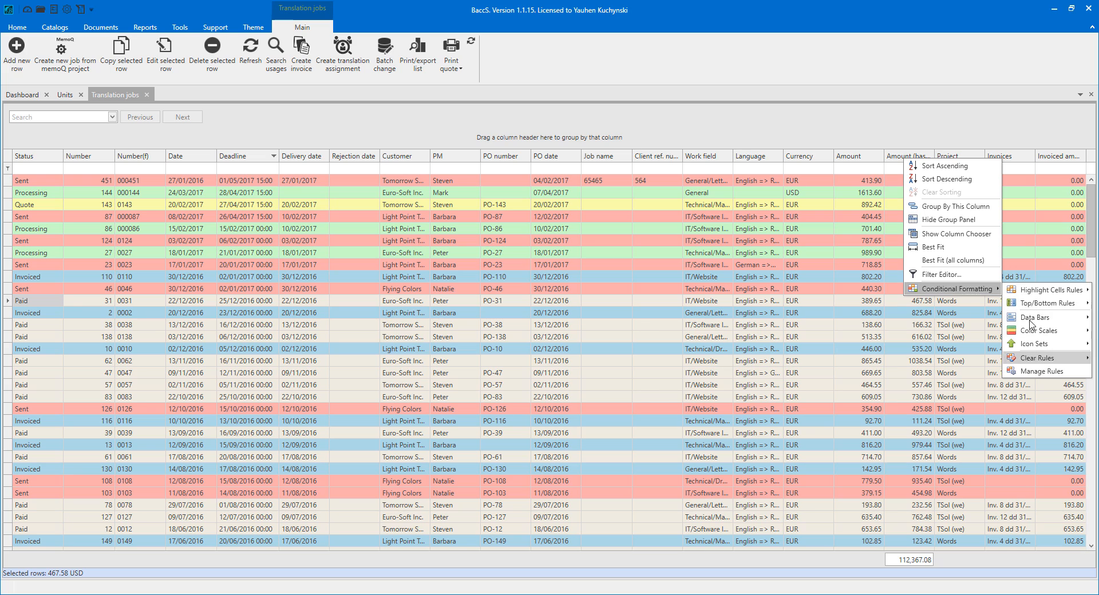
mouse_move(1033, 322)
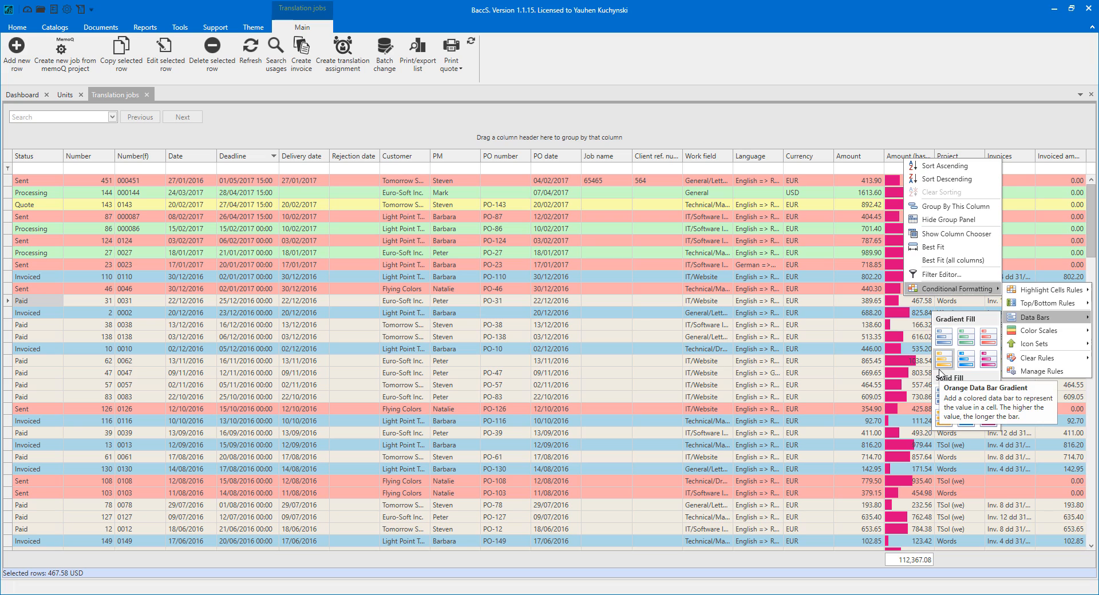
click(985, 420)
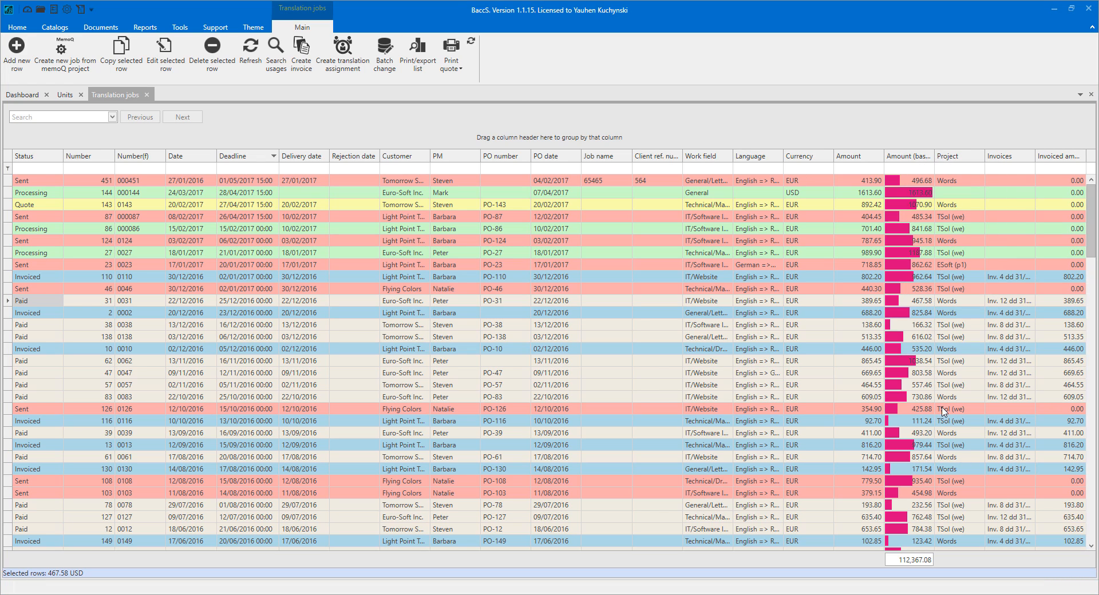
click(896, 252)
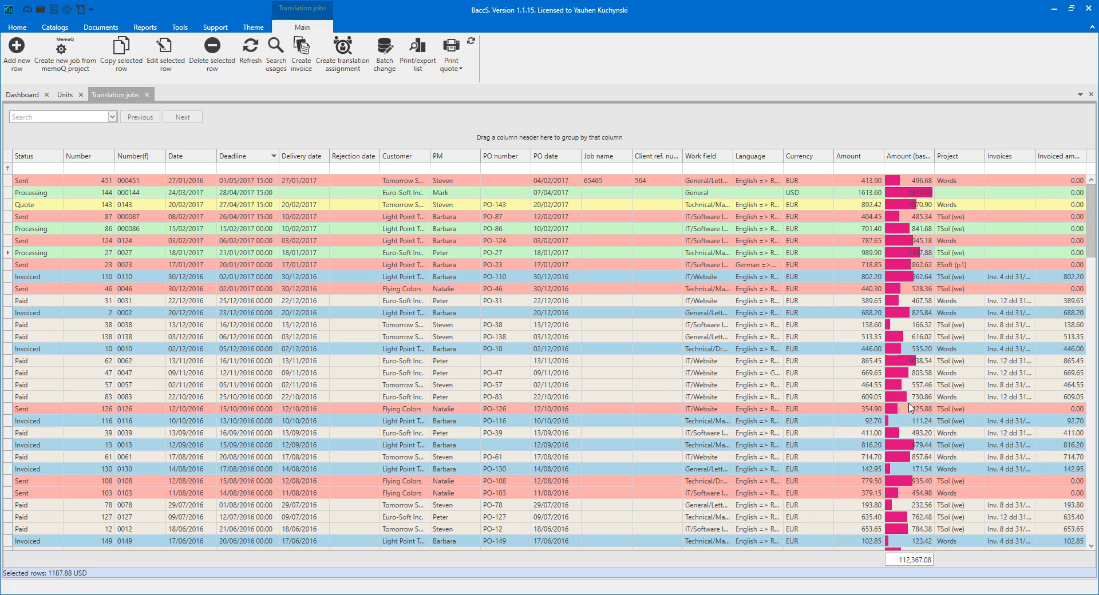
click(891, 241)
Filter the jobs to customer Euro-Soft Inc. to view the data bars on the subset, and restore all customers
click(414, 154)
click(445, 216)
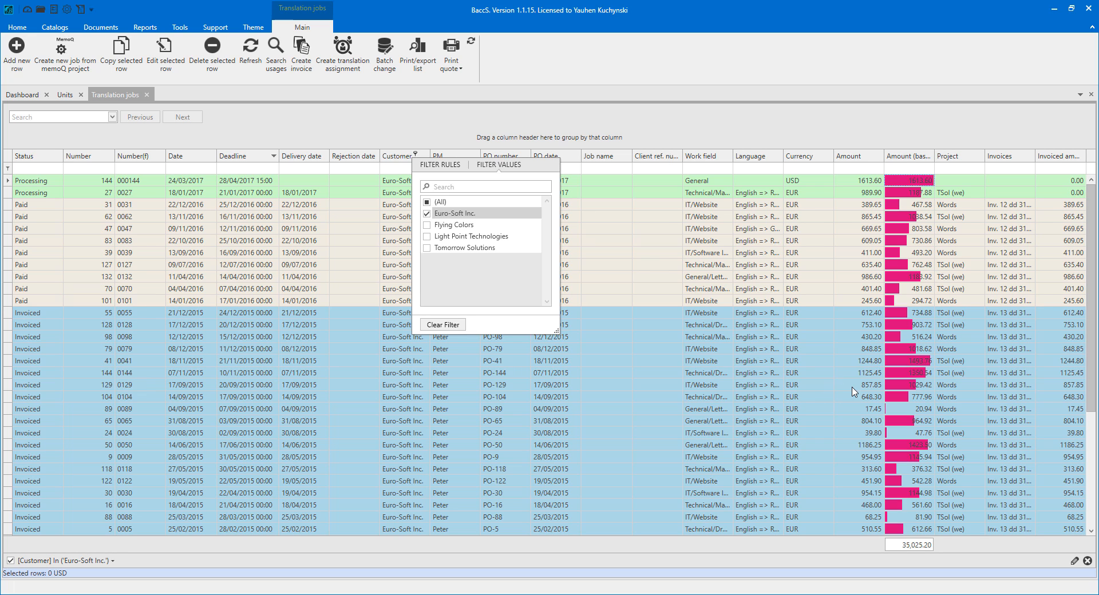
click(427, 202)
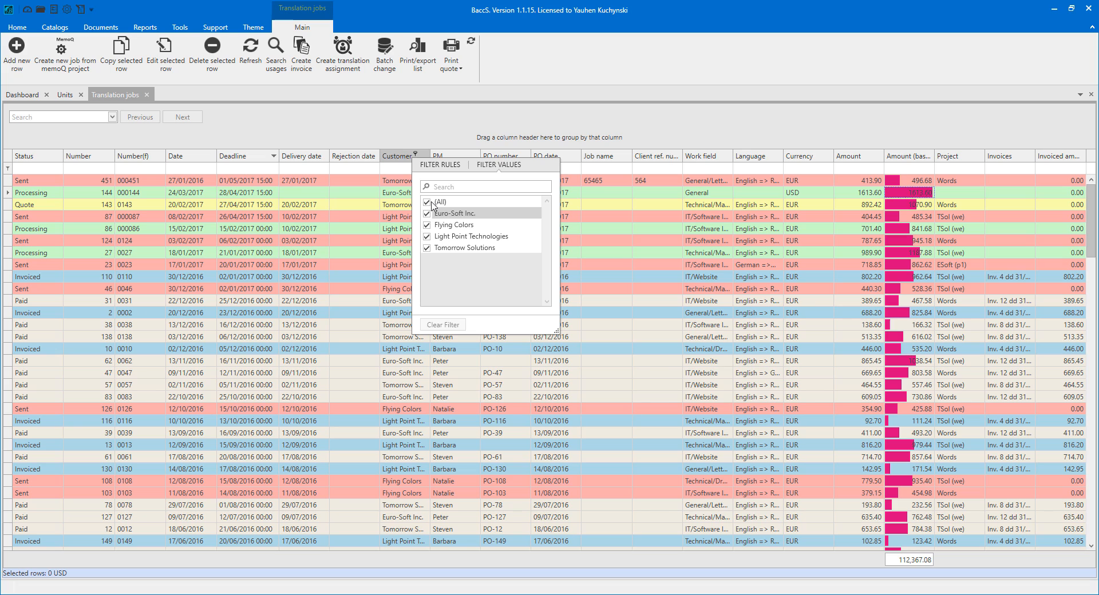
click(703, 198)
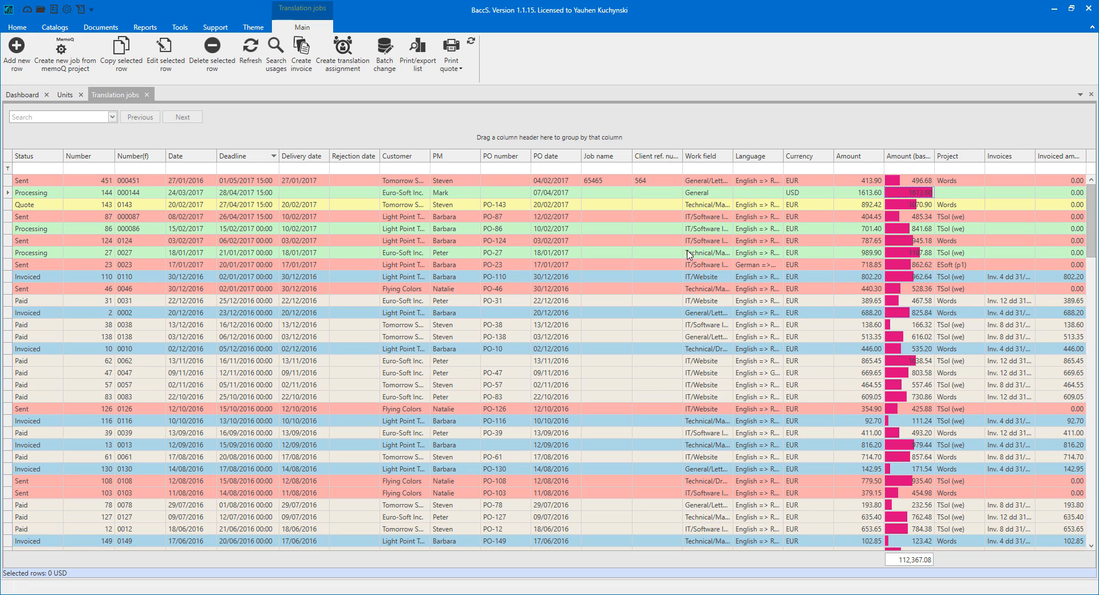
Add a conditional formatting rule to the Work field column that shows cells containing the text "IT" in Bold Text
right_click(703, 159)
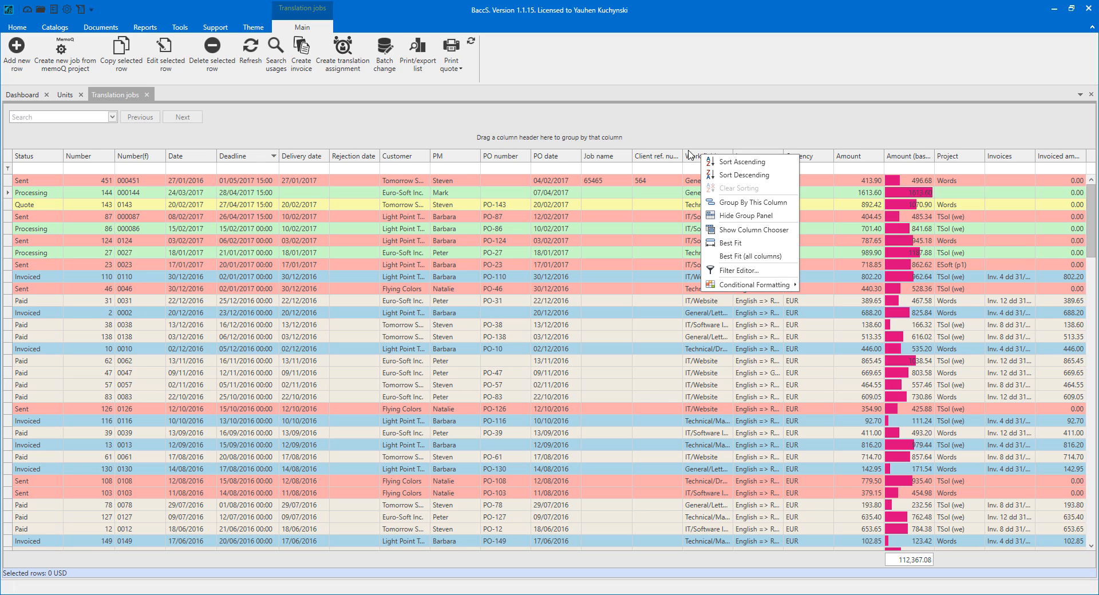
mouse_move(750, 285)
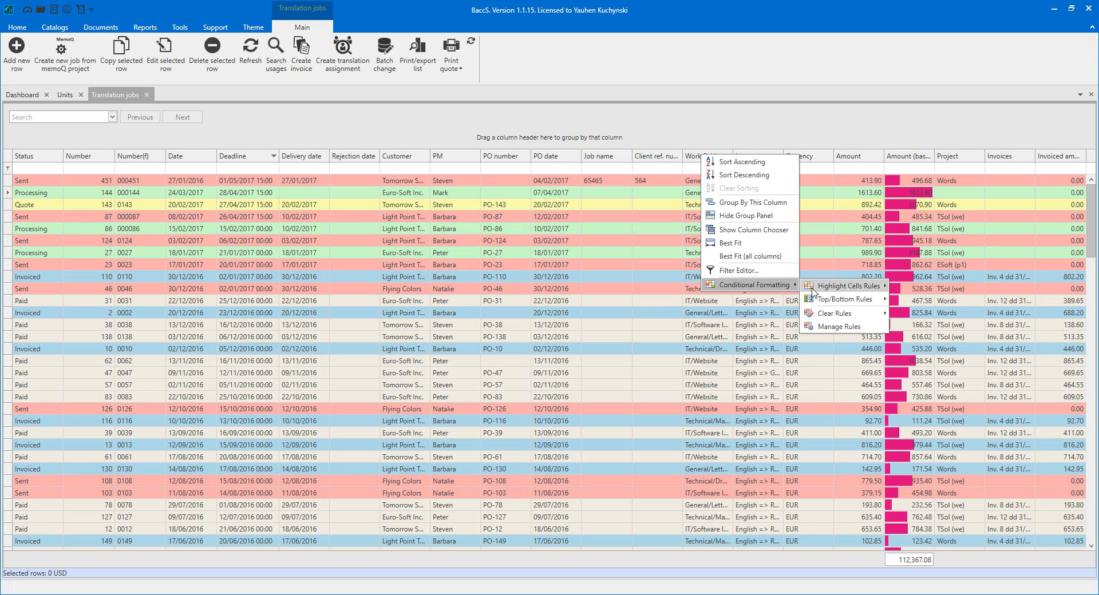
mouse_move(814, 291)
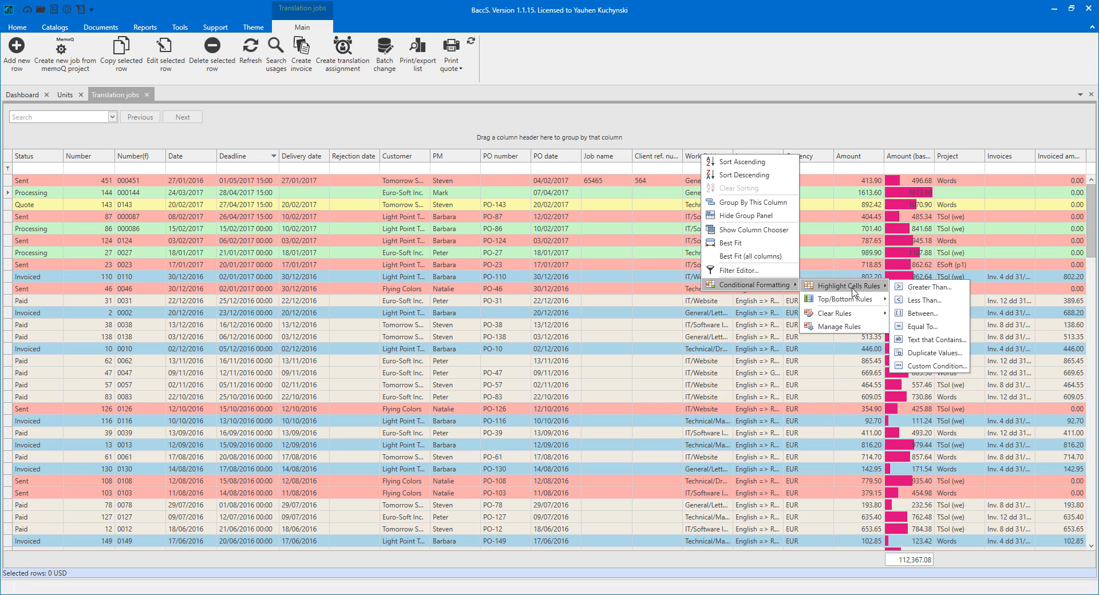
click(936, 340)
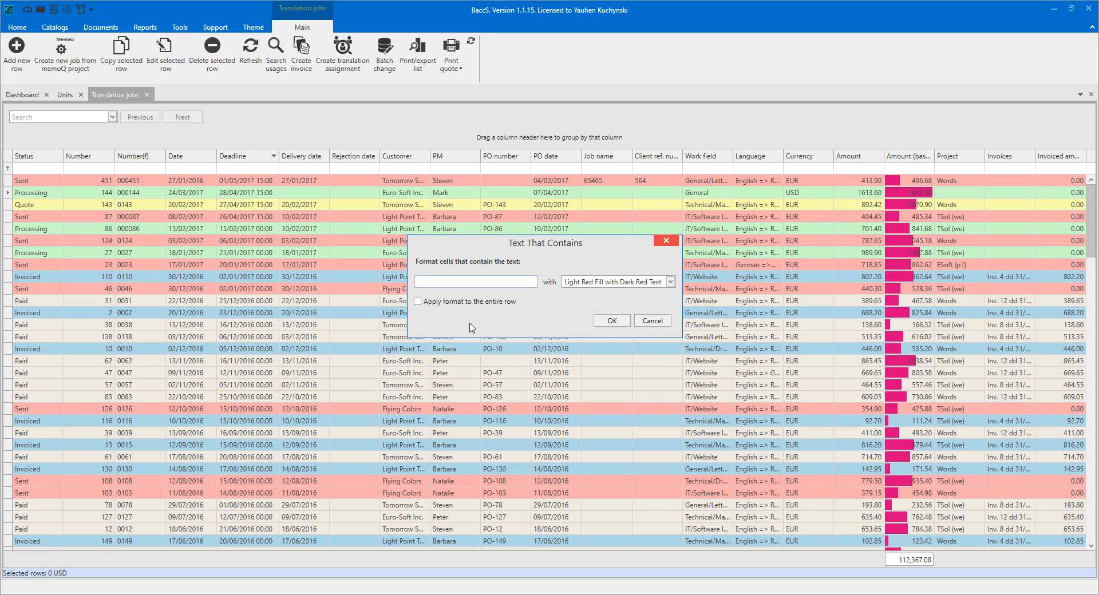
text(IT)
click(669, 282)
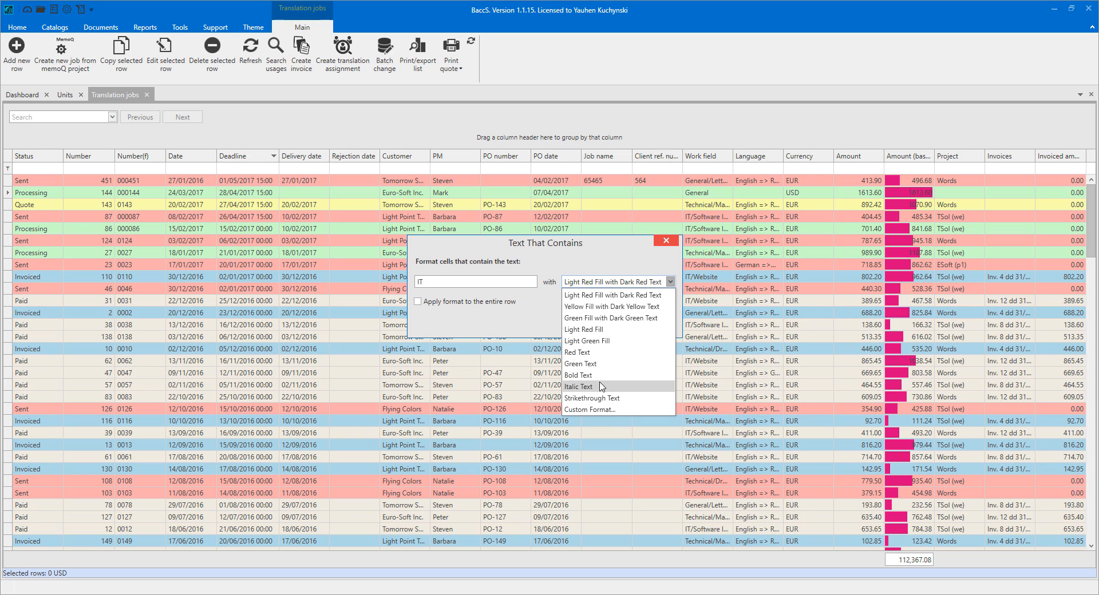
click(576, 377)
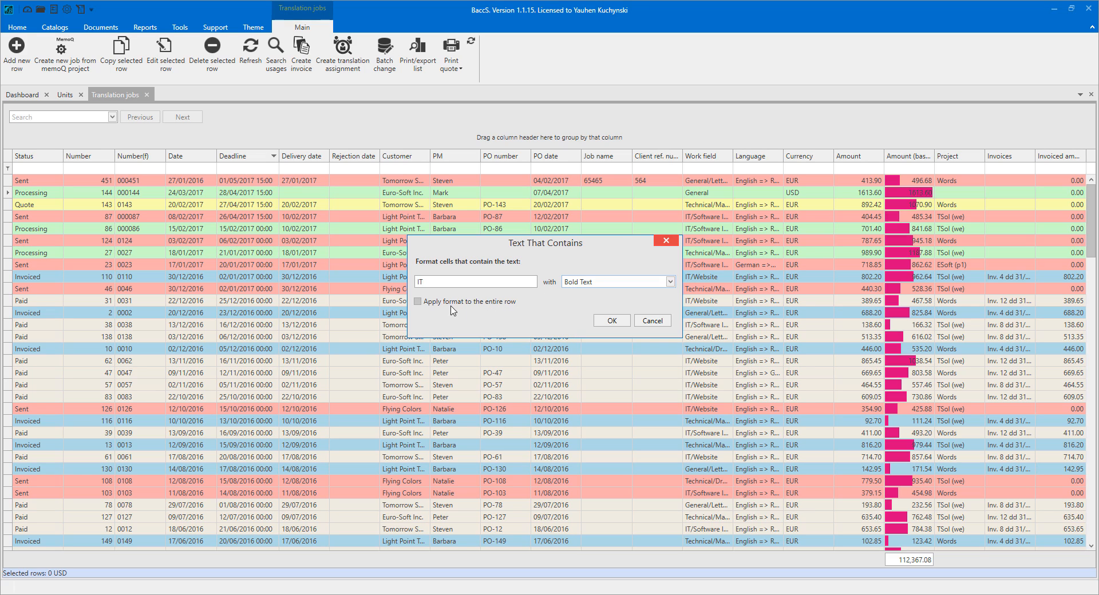
click(613, 322)
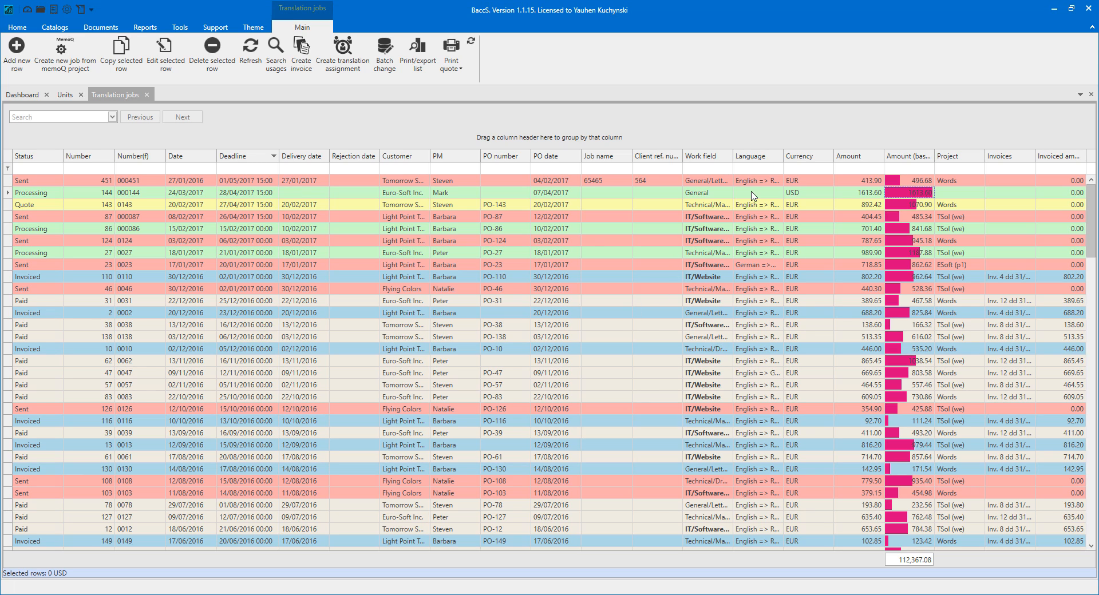
click(700, 326)
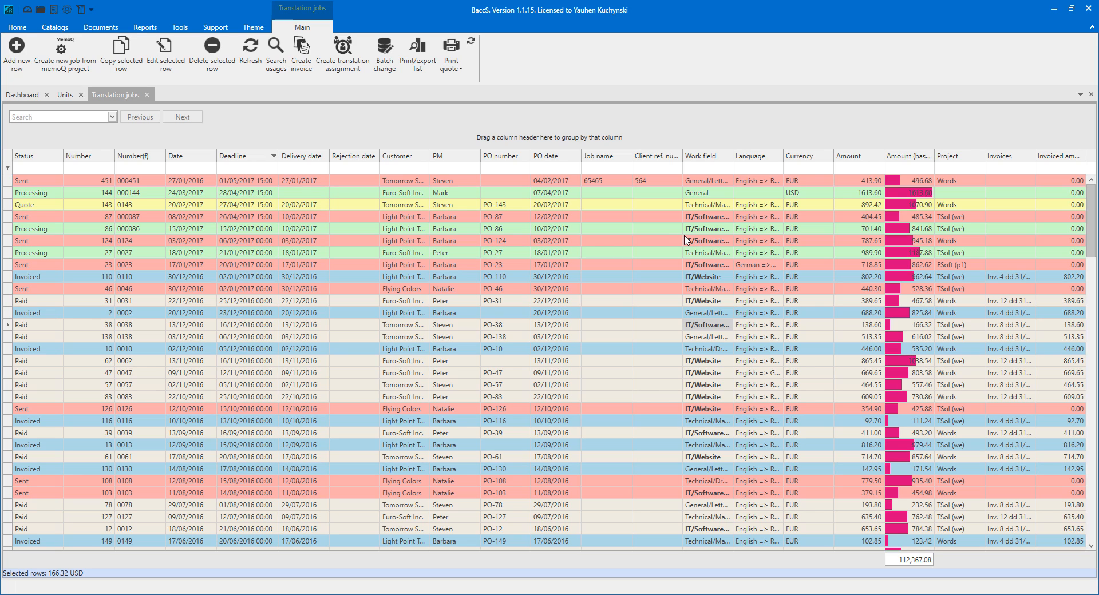
Open the conditional formatting rules manager and go through the Status rules, the Data Bar rule and the Work field rule
right_click(695, 161)
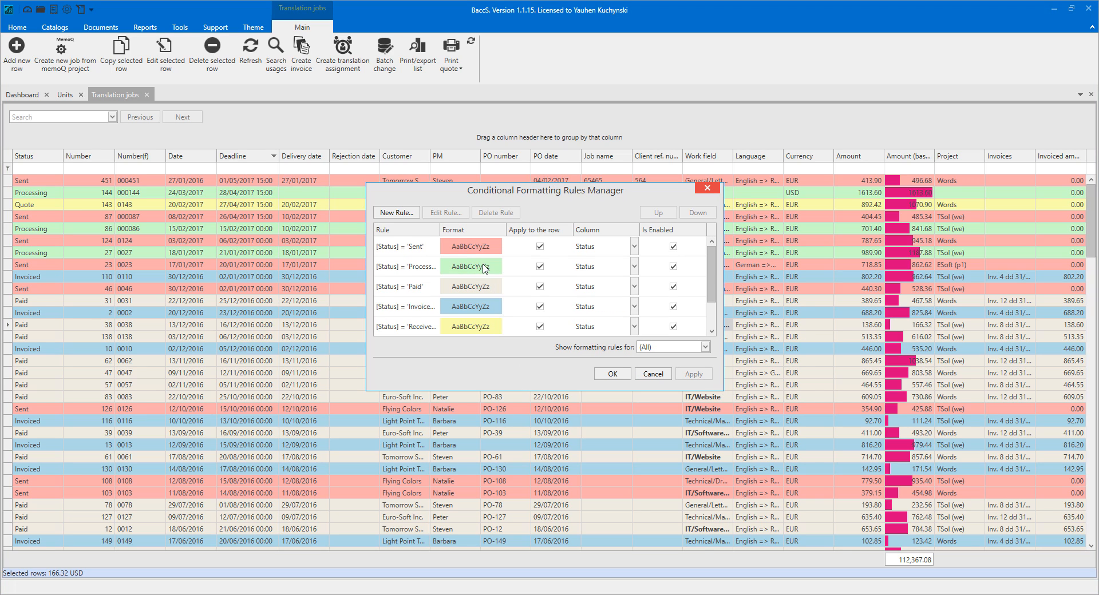
scroll(427, 286, down, 1)
scroll(421, 320, up, 1)
click(392, 250)
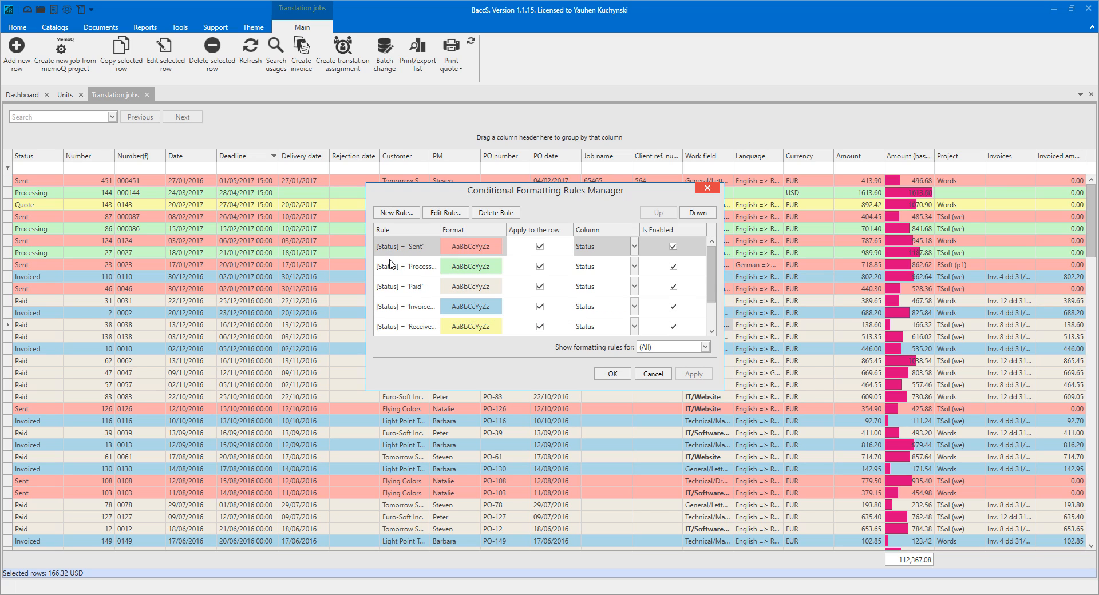
click(392, 271)
click(392, 291)
click(393, 307)
click(396, 327)
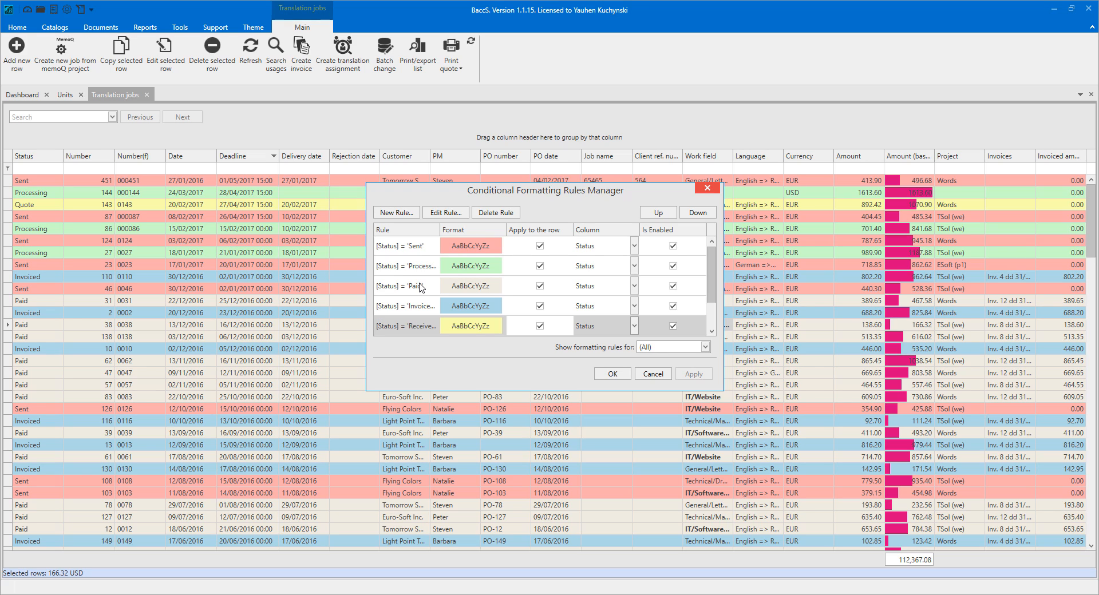
scroll(420, 287, down, 1)
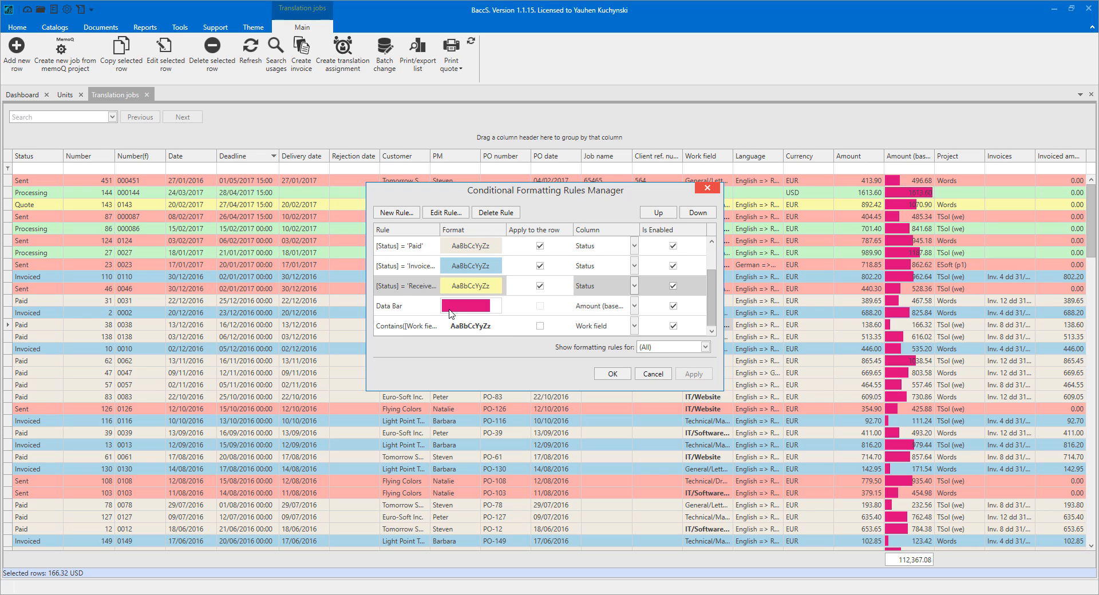
click(394, 327)
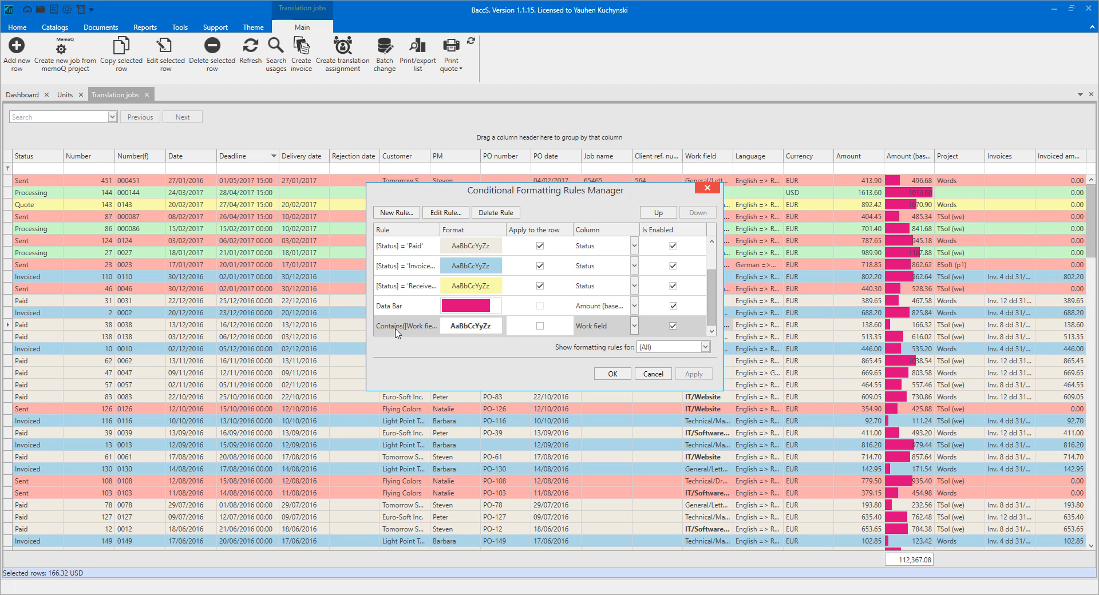
click(415, 311)
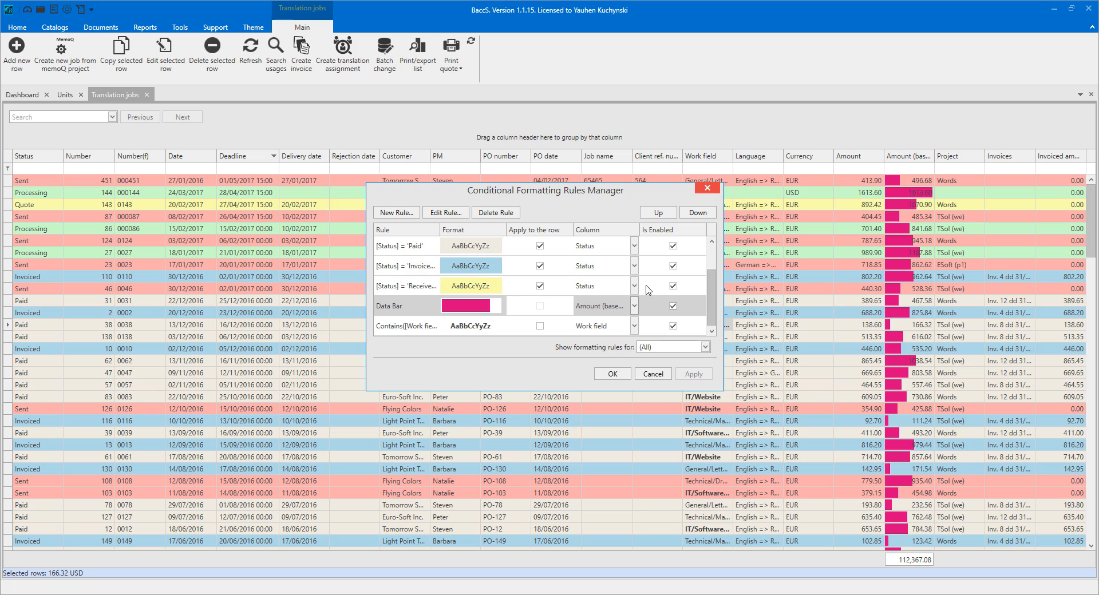
Turn off applying the format to the entire row for all five Status rules and apply the change to the list
drag(715, 291, 716, 267)
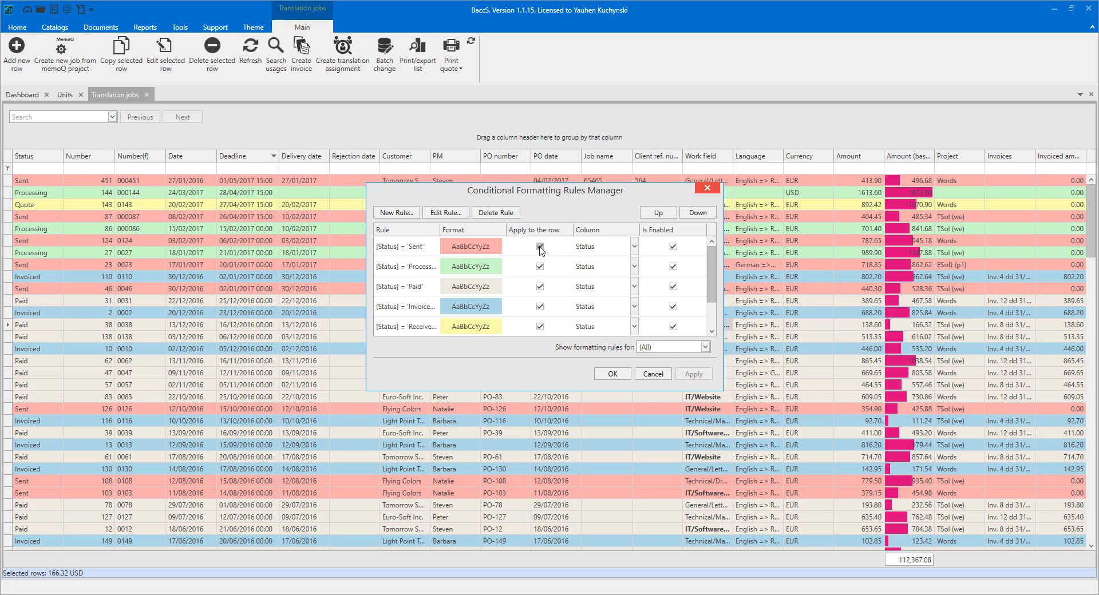
click(467, 249)
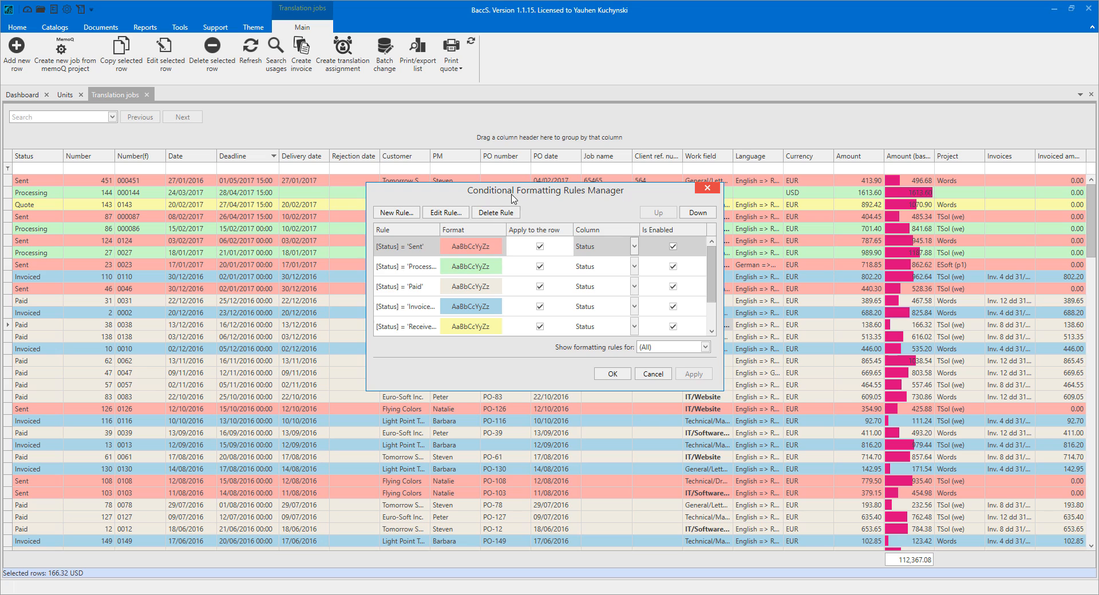
drag(514, 194, 439, 235)
click(465, 286)
click(465, 307)
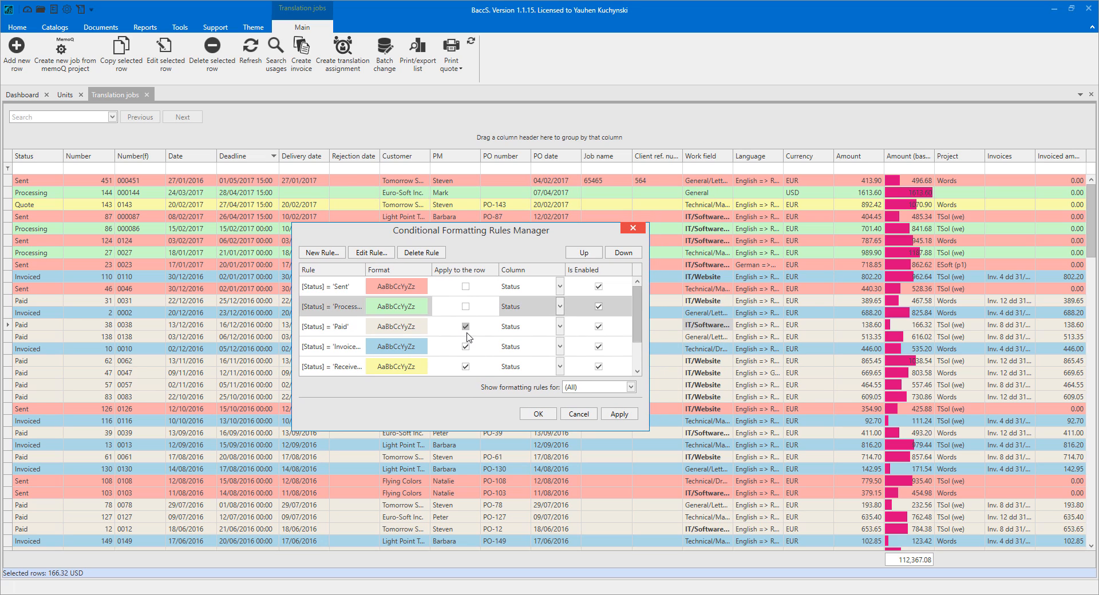
click(465, 327)
click(466, 346)
click(465, 366)
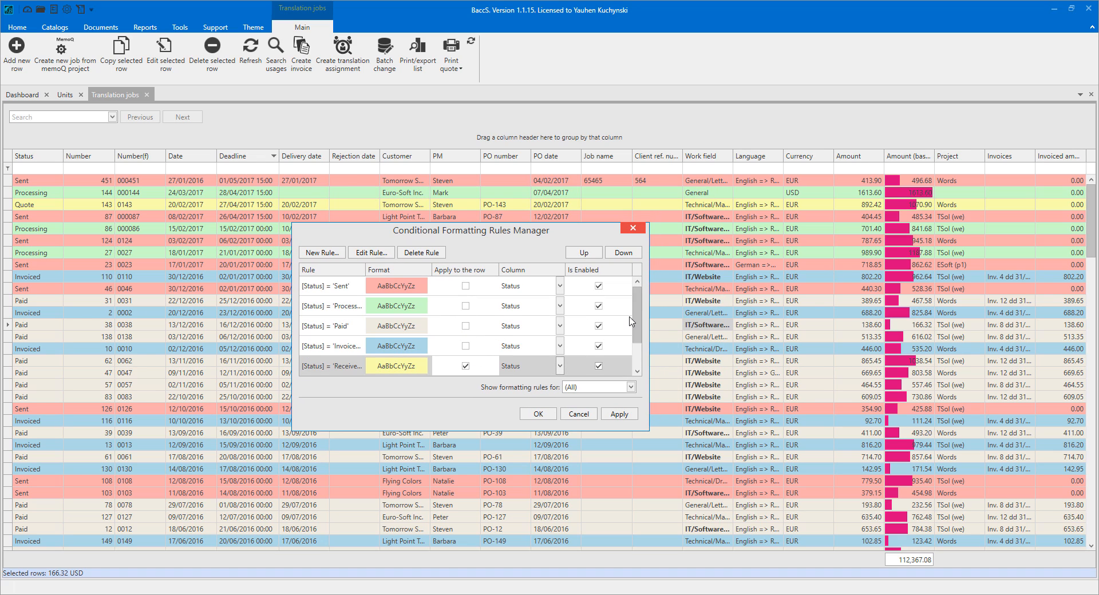
scroll(635, 323, down, 1)
click(466, 347)
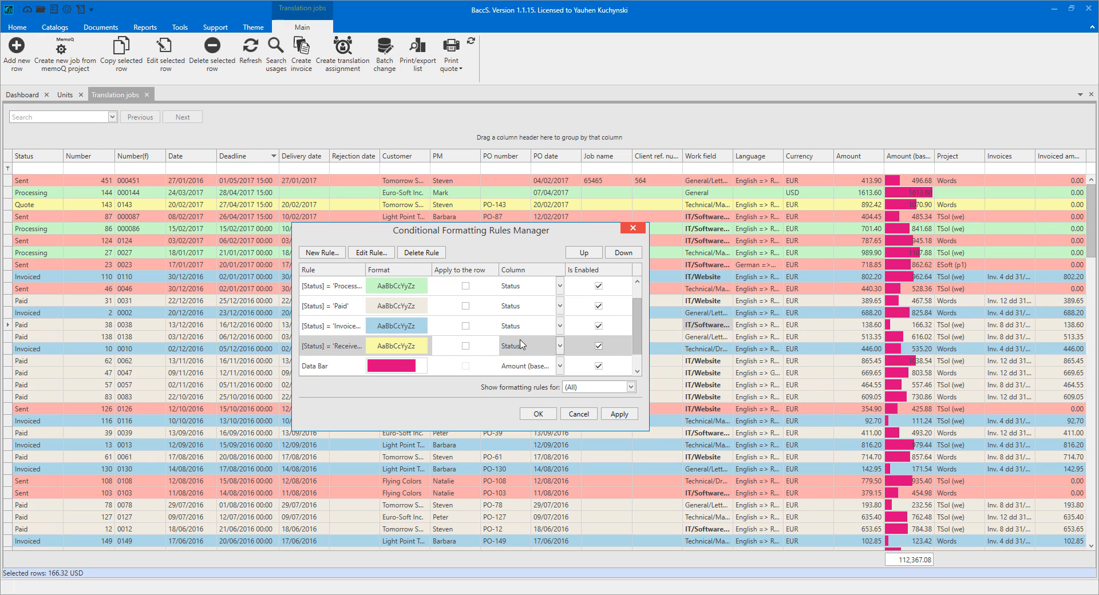
click(619, 415)
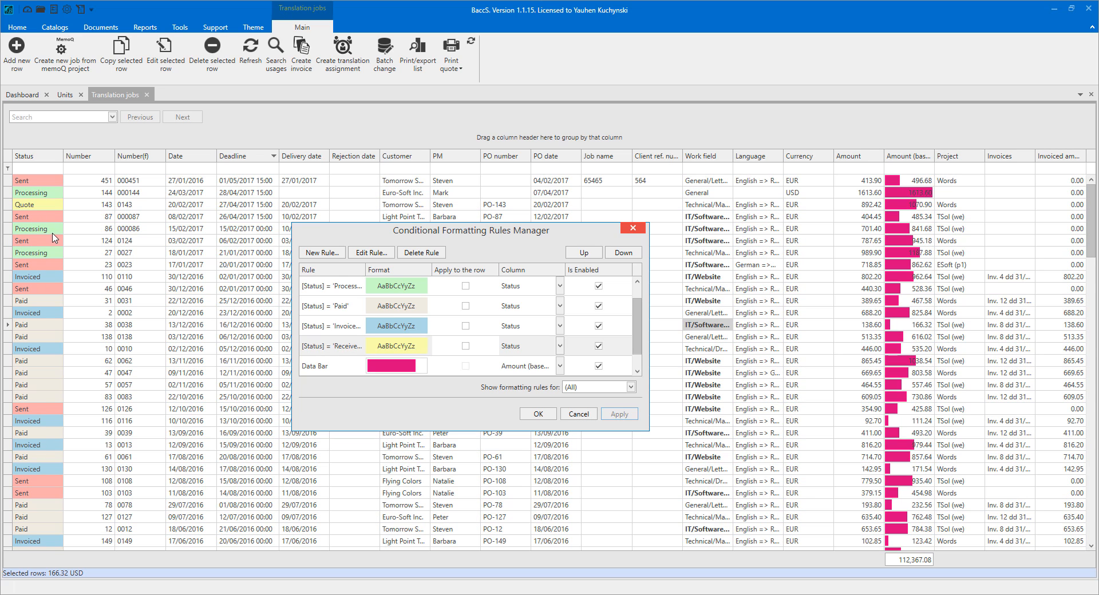
drag(390, 227, 341, 212)
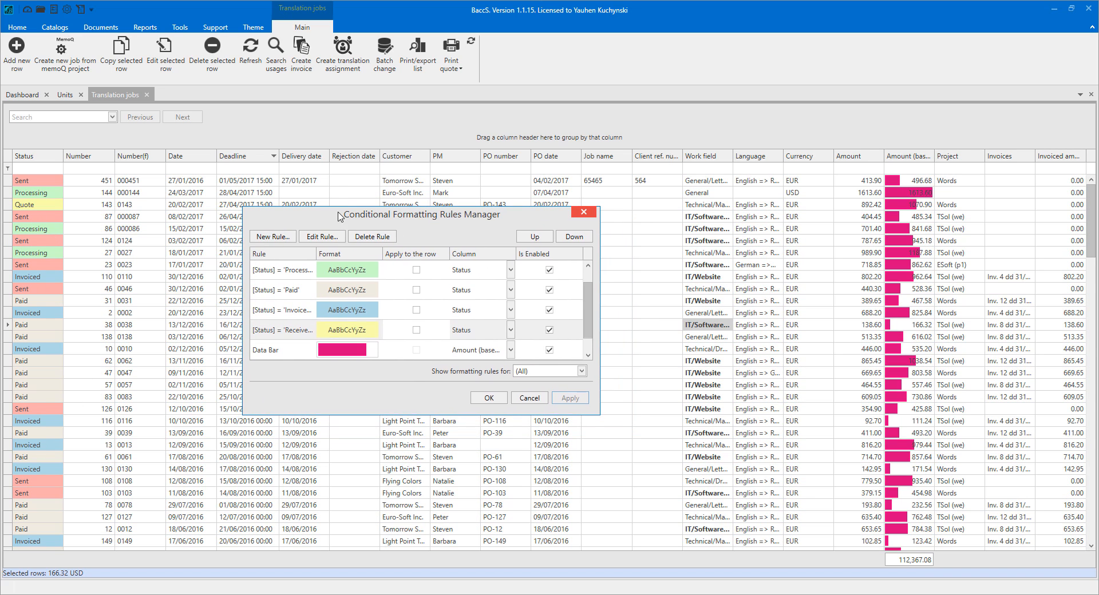
Edit the Work field rule's font to Arial Black in orange #FFF79646 at a larger size
scroll(589, 312, down, 1)
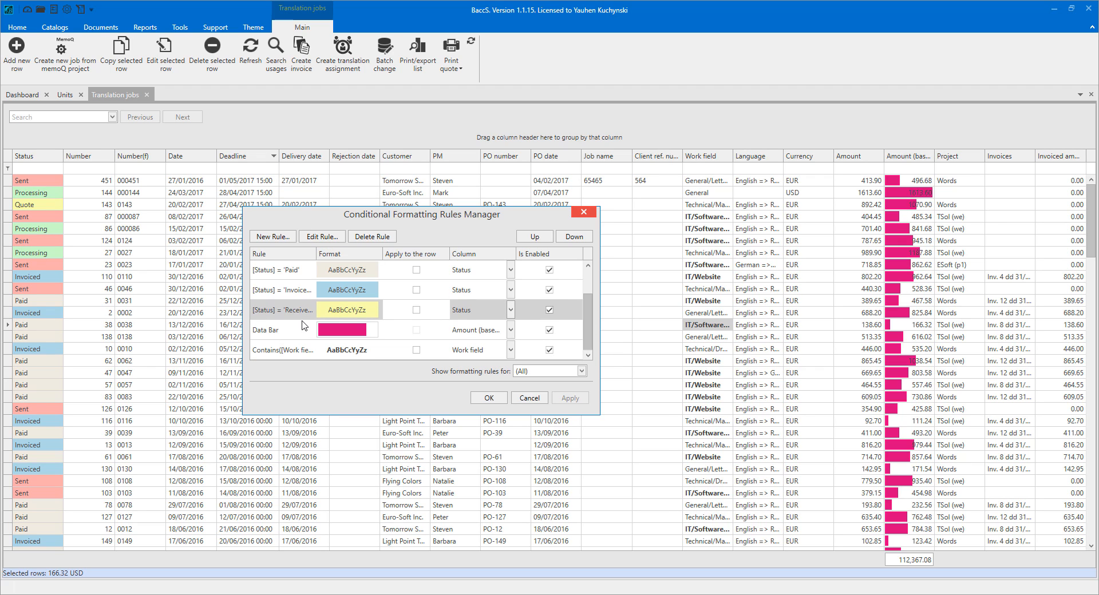
double_click(280, 351)
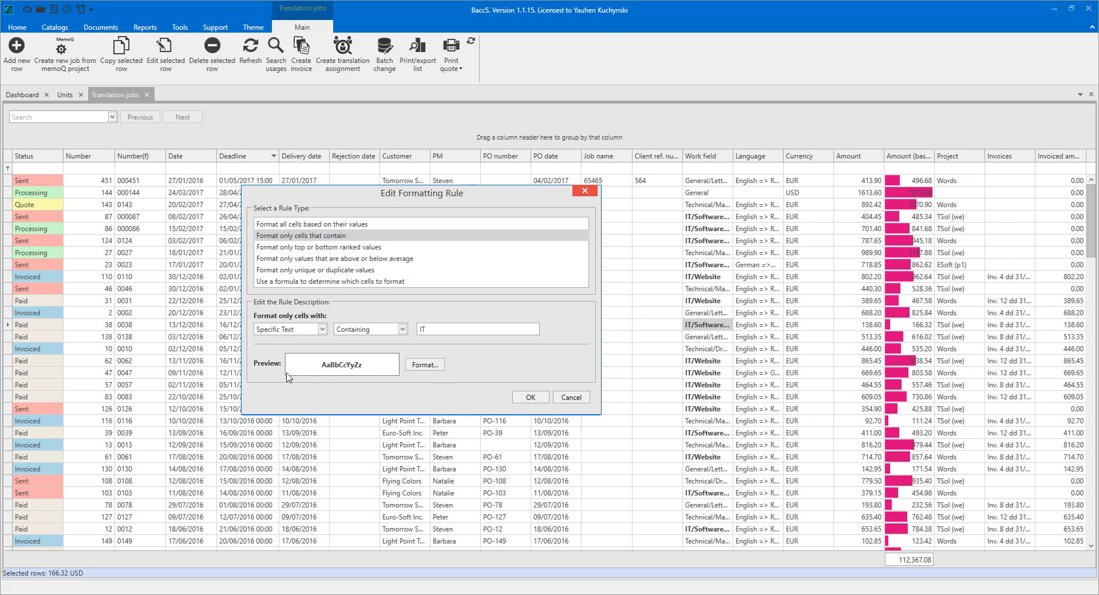
click(425, 364)
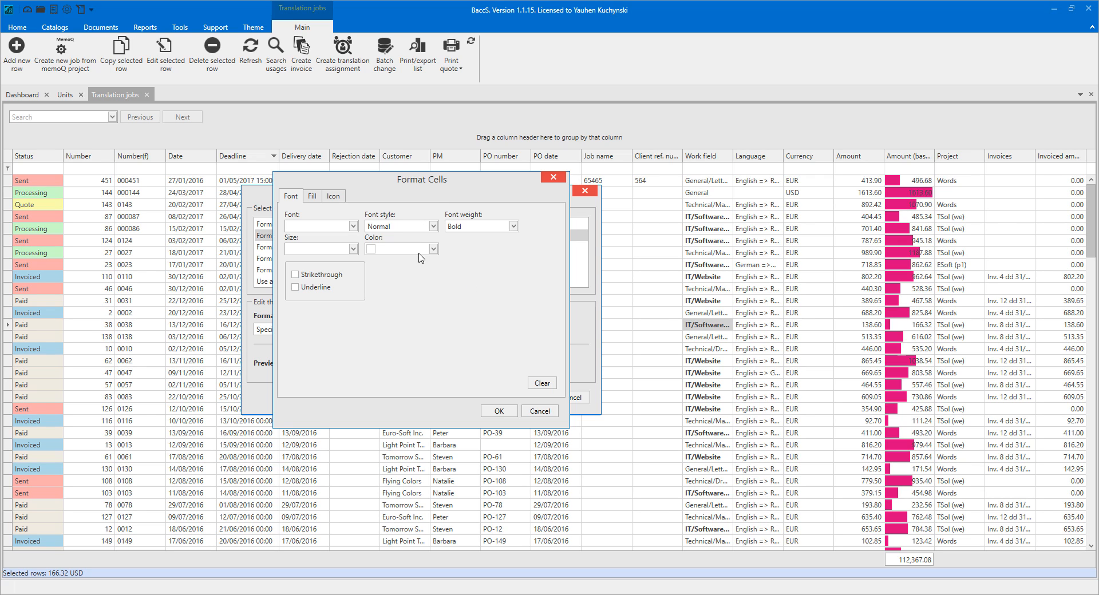
click(353, 227)
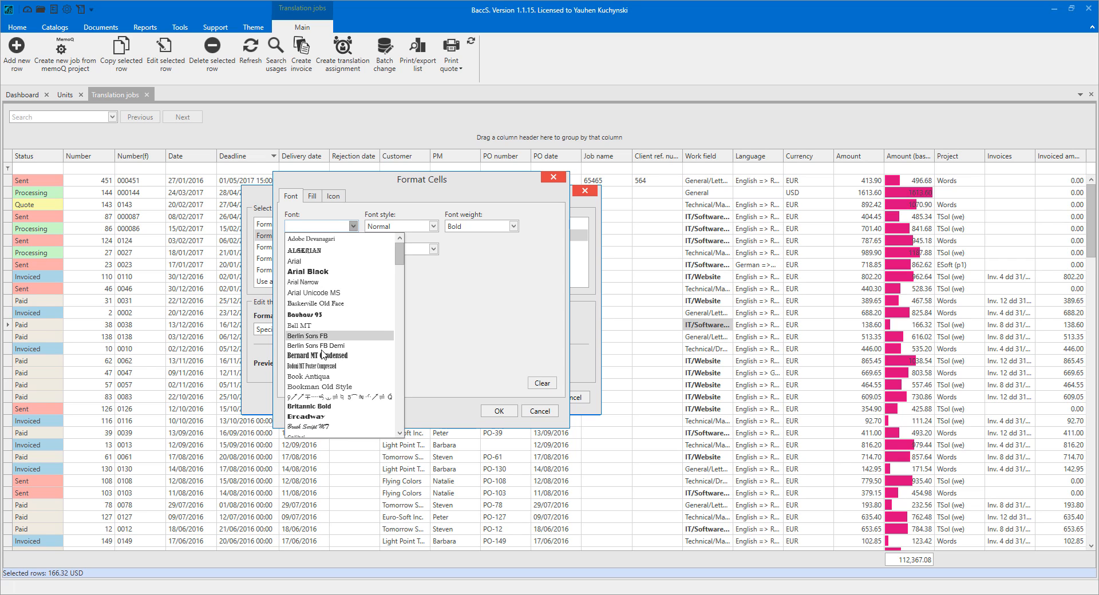
click(337, 271)
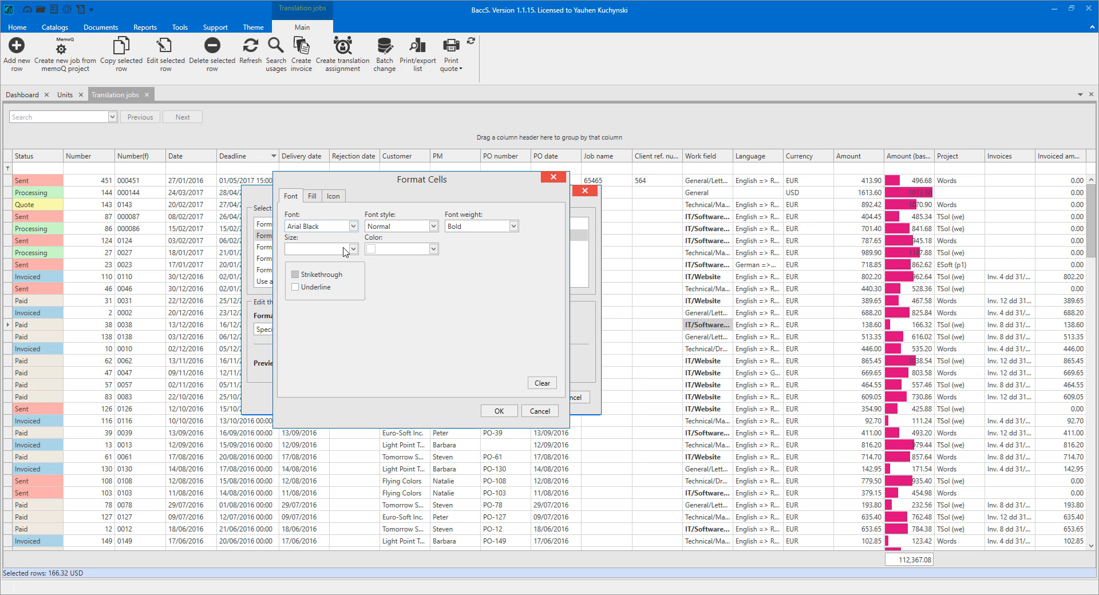
click(434, 249)
click(457, 289)
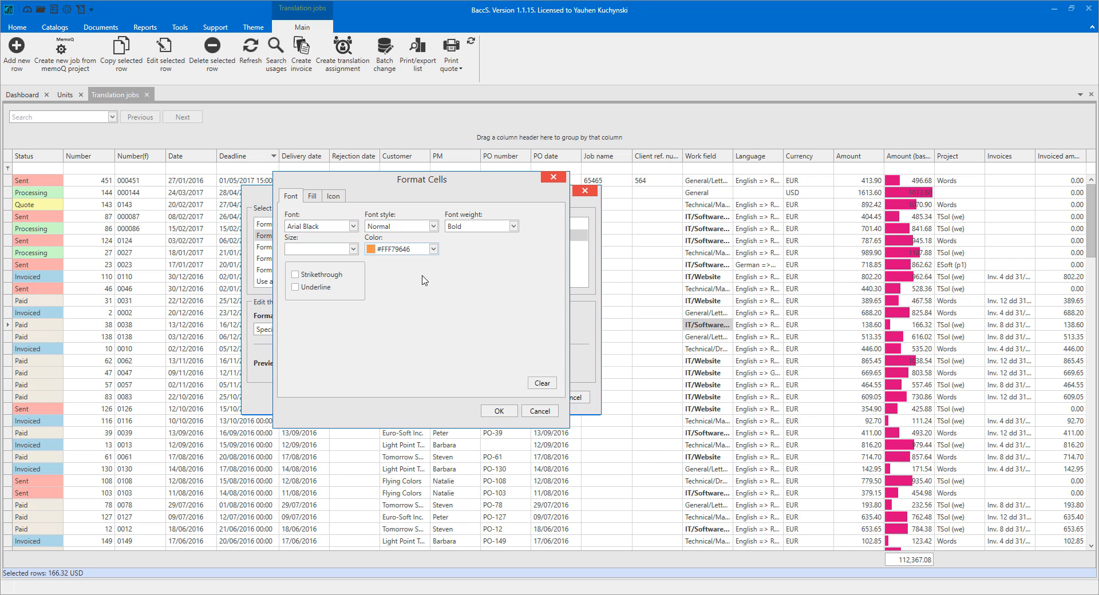
click(353, 249)
click(320, 375)
Give the Work field rule a beige background fill and the red diamond icon, and apply the format to the list
click(312, 196)
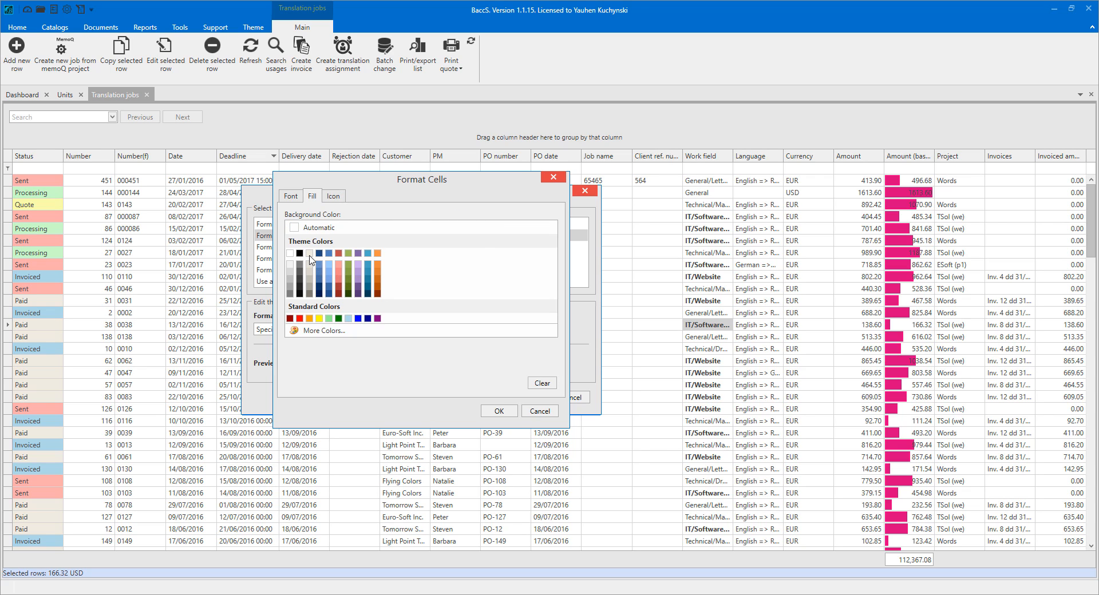
click(332, 197)
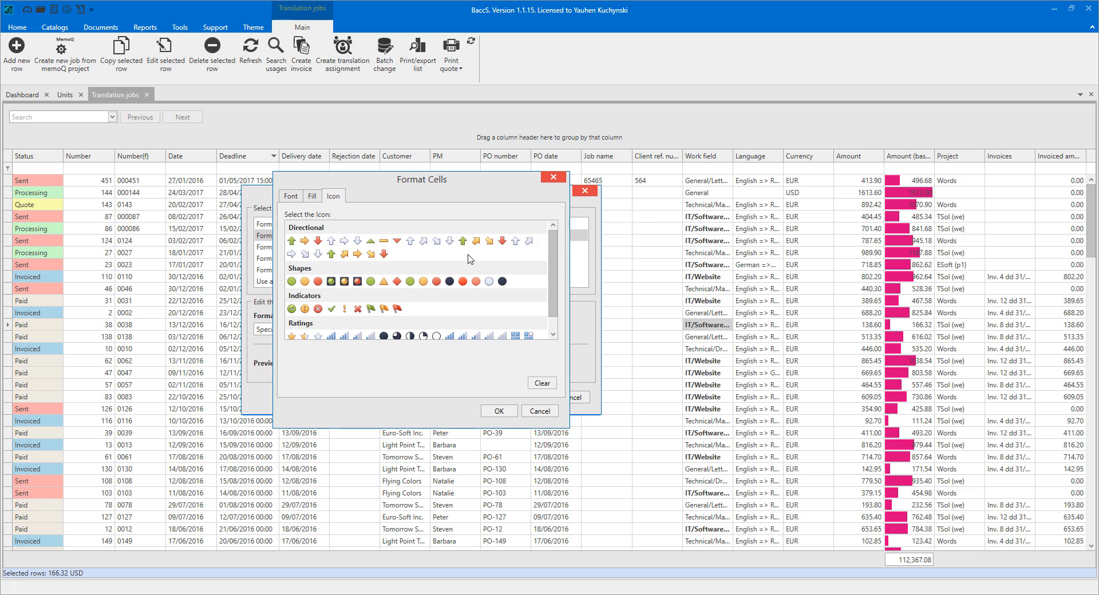
click(396, 285)
scroll(396, 286, down, 1)
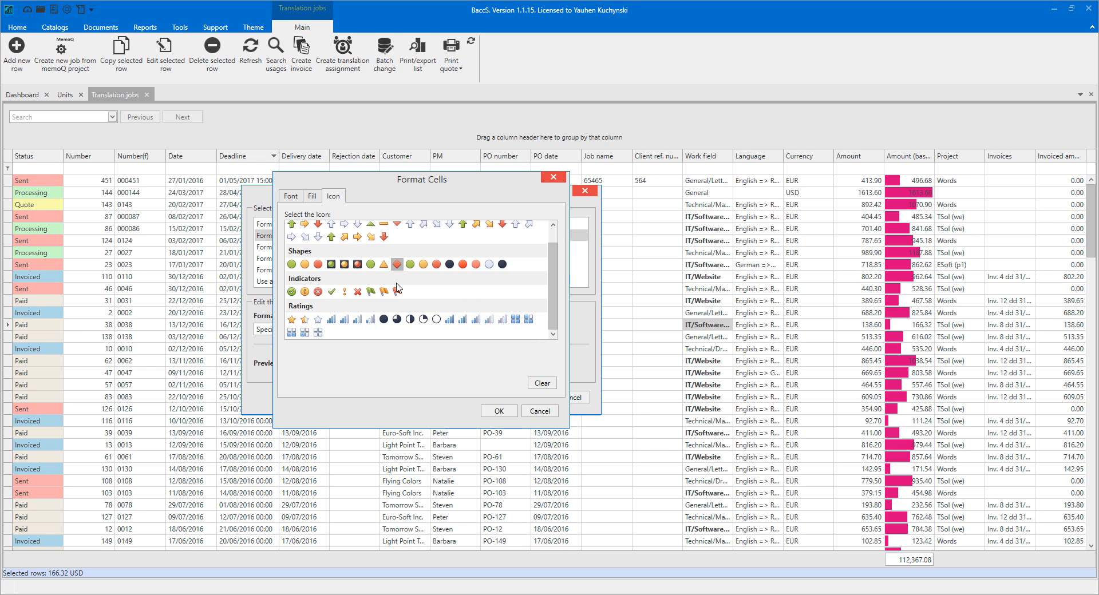
click(500, 412)
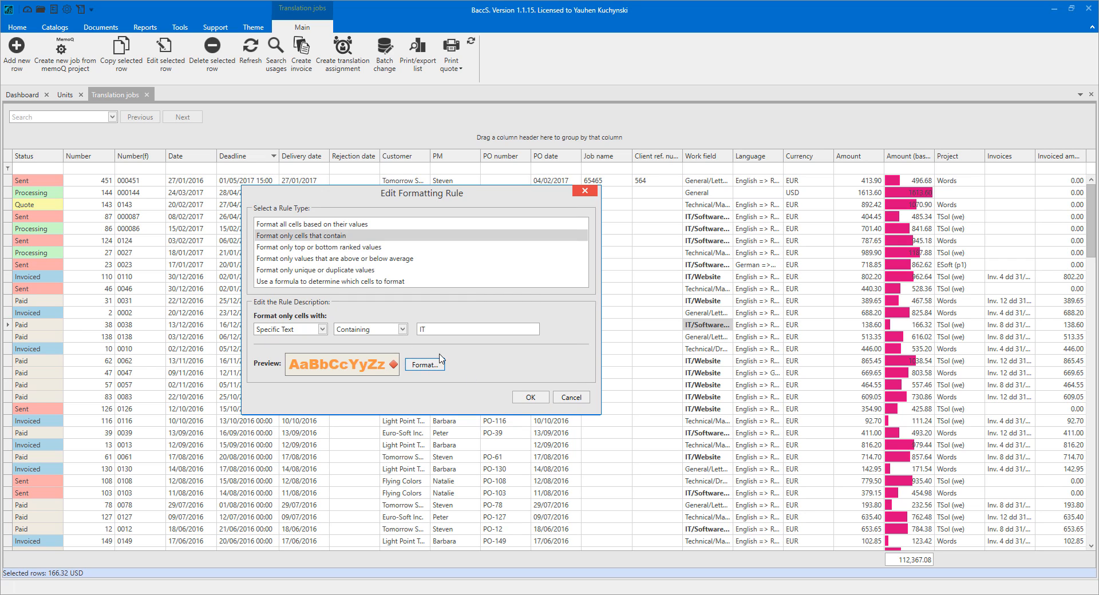
click(522, 399)
click(578, 401)
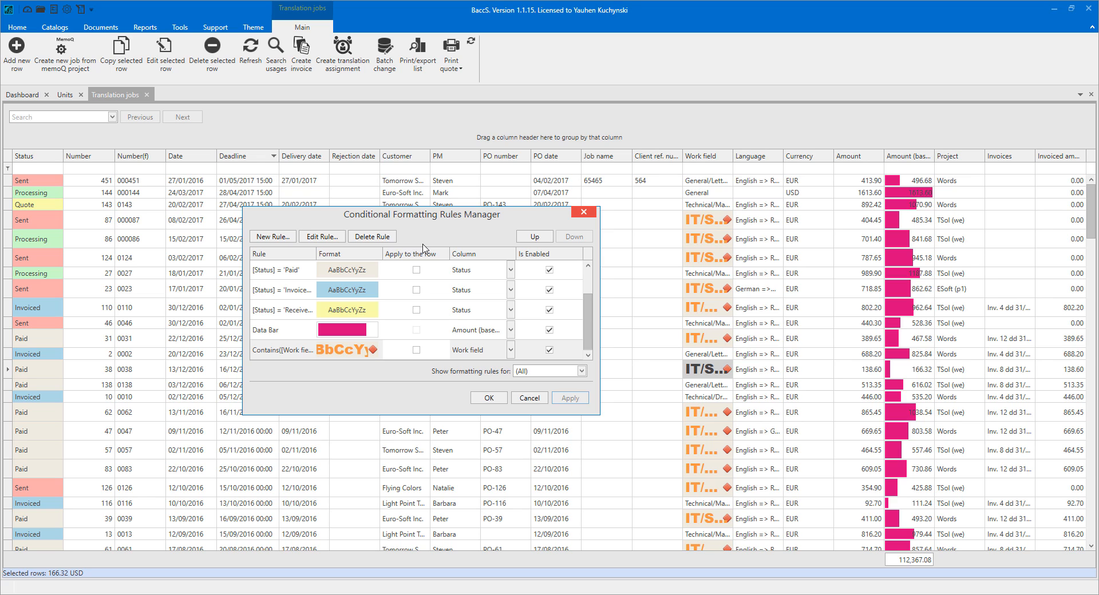
Change the Work field rule's type to use a formula, and open that formula in the custom condition editor
double_click(293, 355)
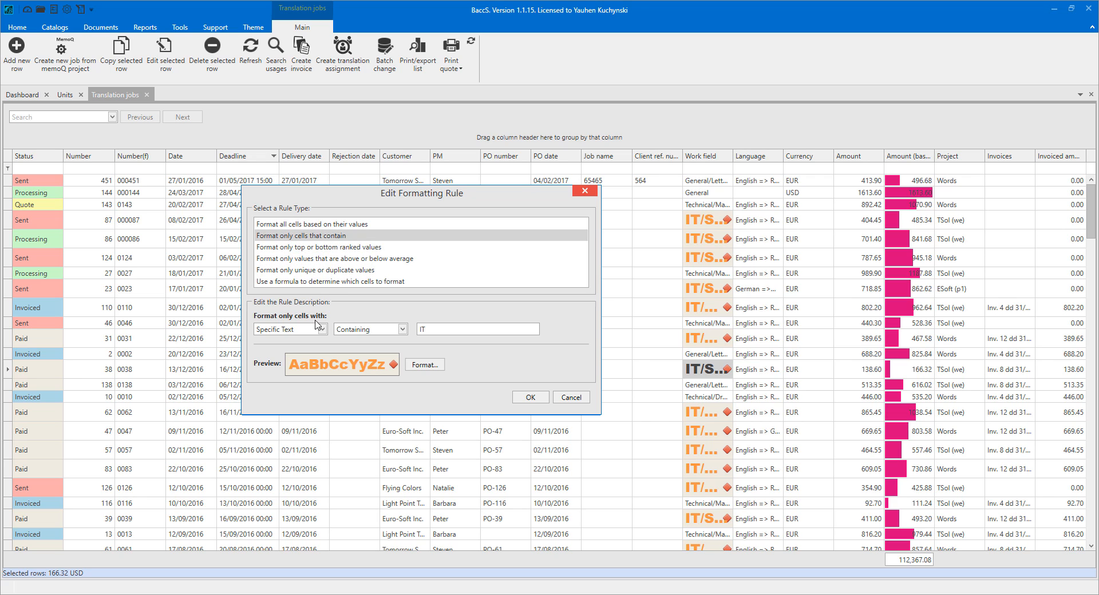
drag(436, 331, 389, 339)
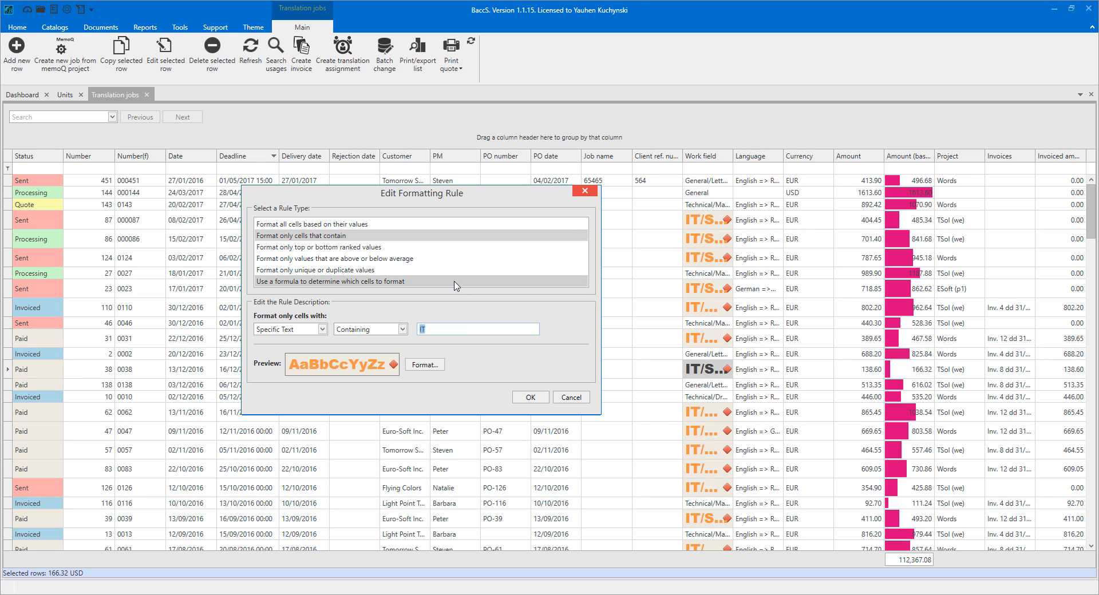
click(270, 281)
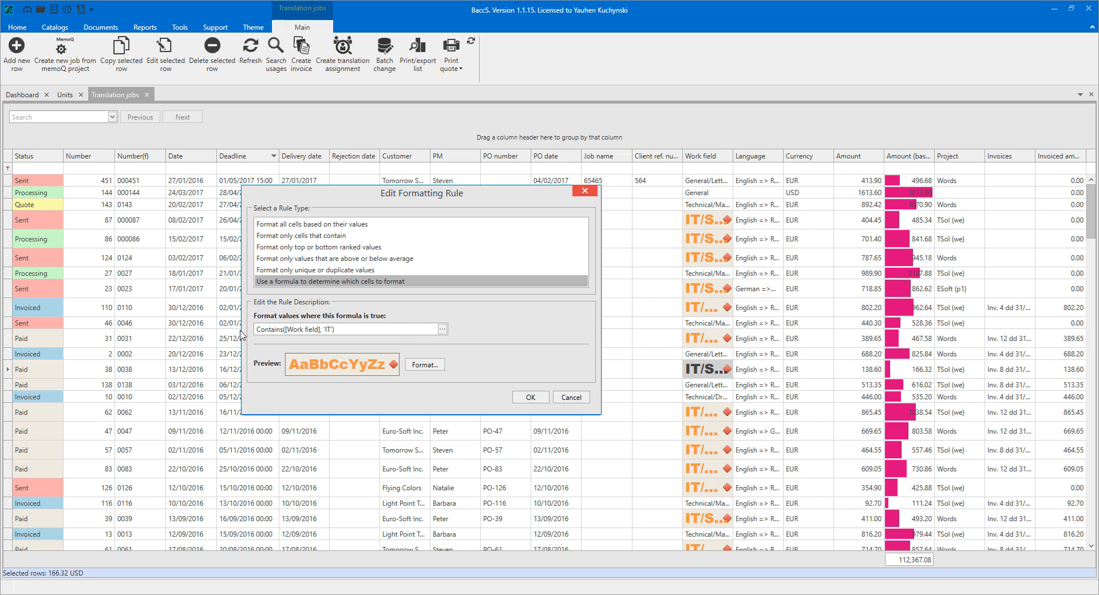
click(442, 329)
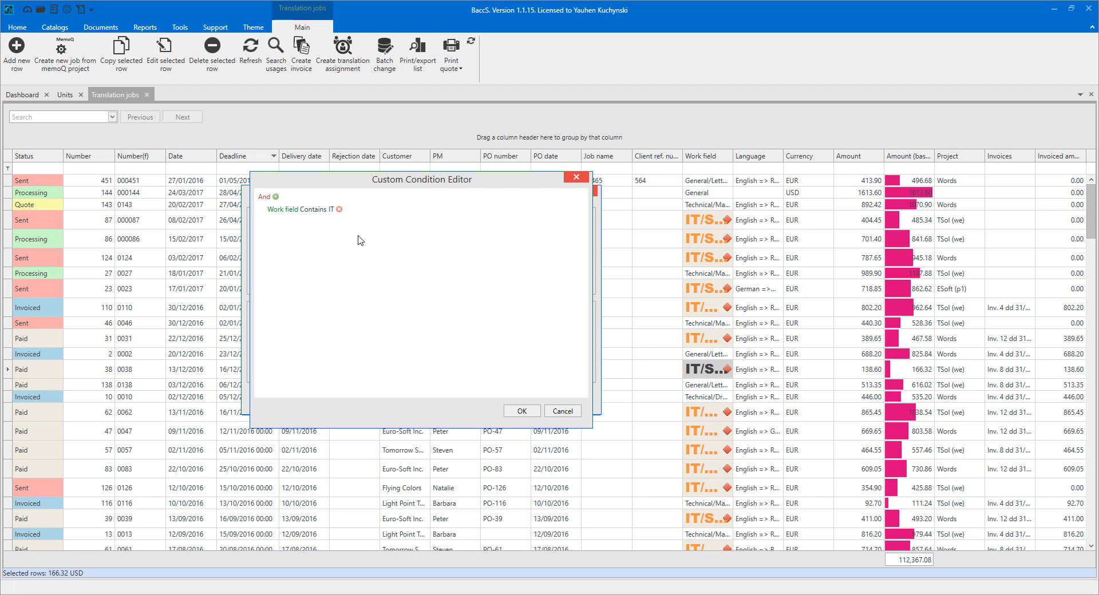
Join the conditions with Or, add a Work field Contains condition matching the General work fields, and apply the rule
click(264, 197)
click(280, 221)
click(271, 196)
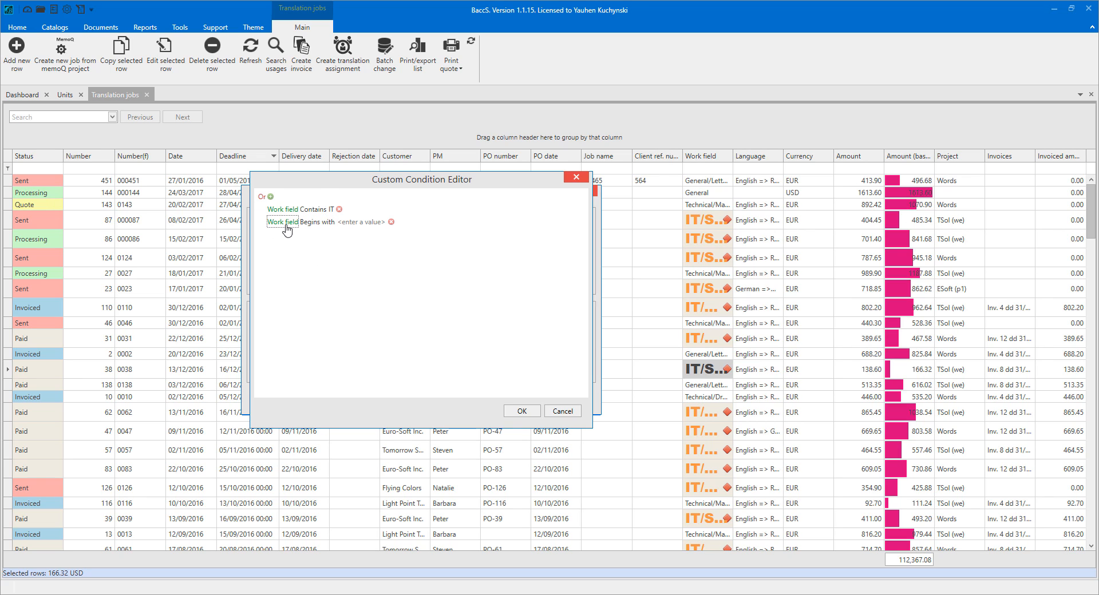
click(316, 222)
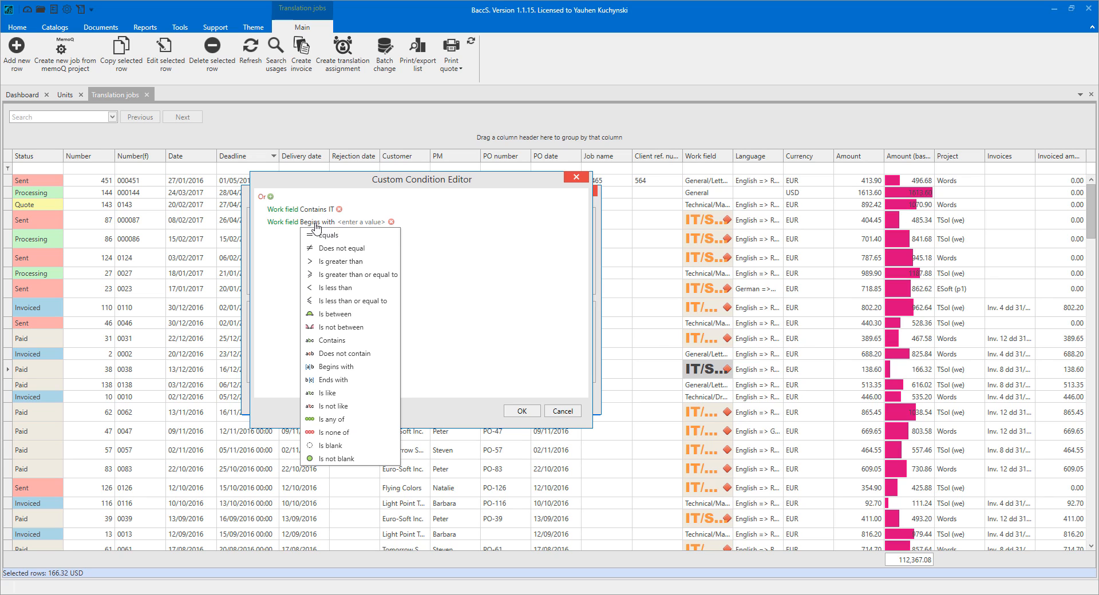
click(347, 341)
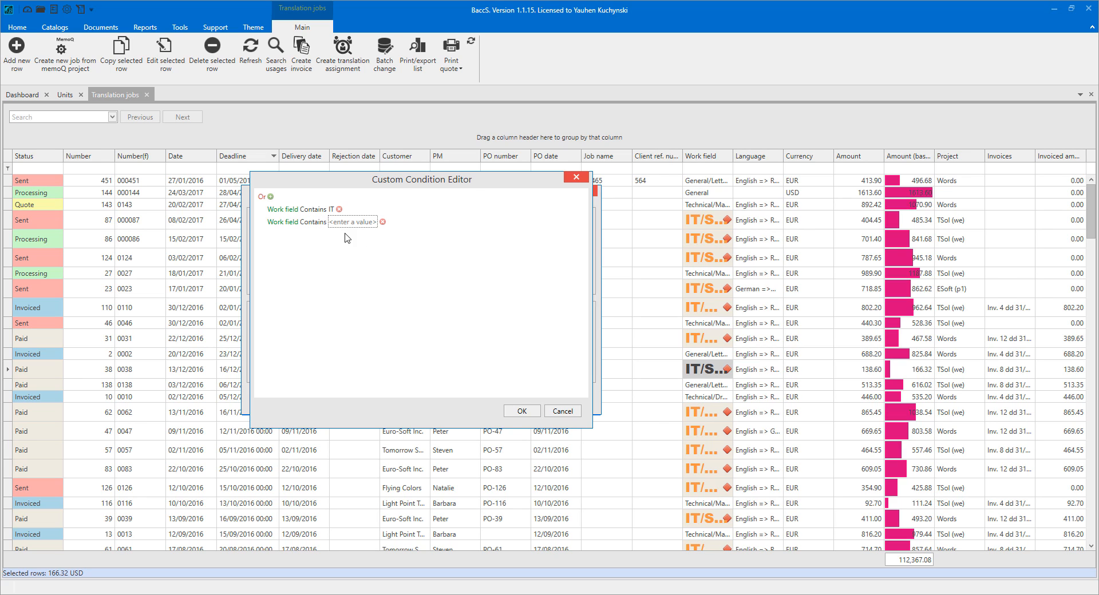
click(349, 223)
click(368, 269)
click(521, 411)
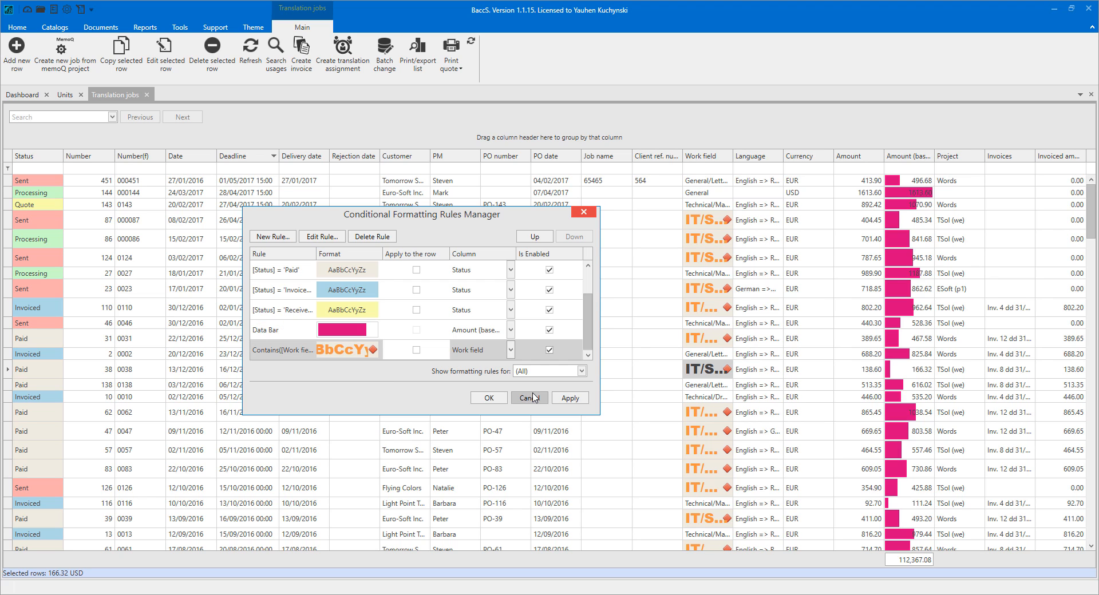
click(530, 398)
click(586, 399)
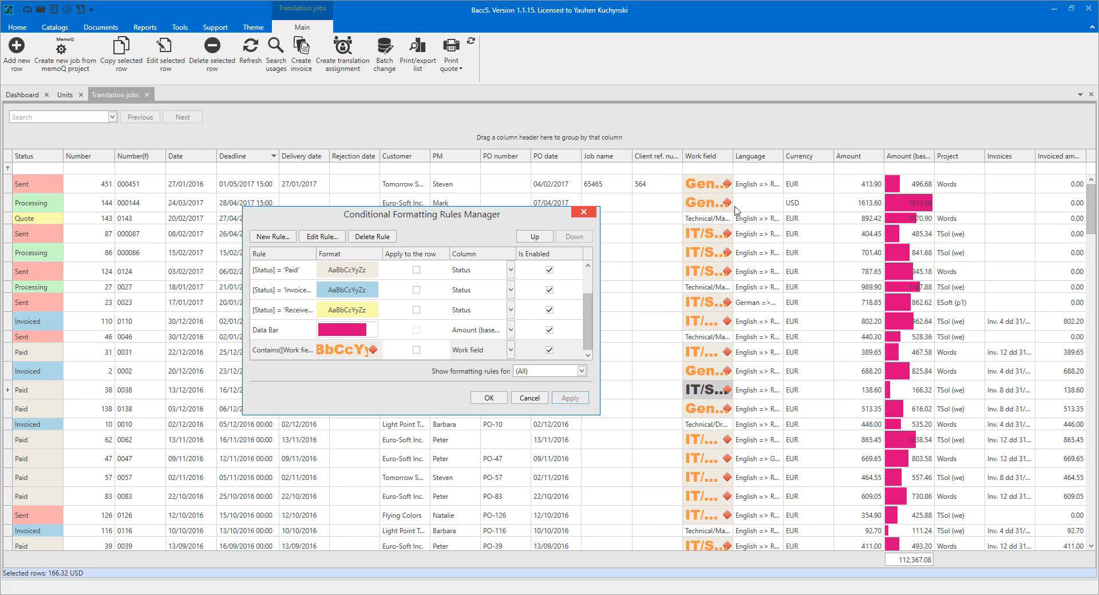
click(491, 398)
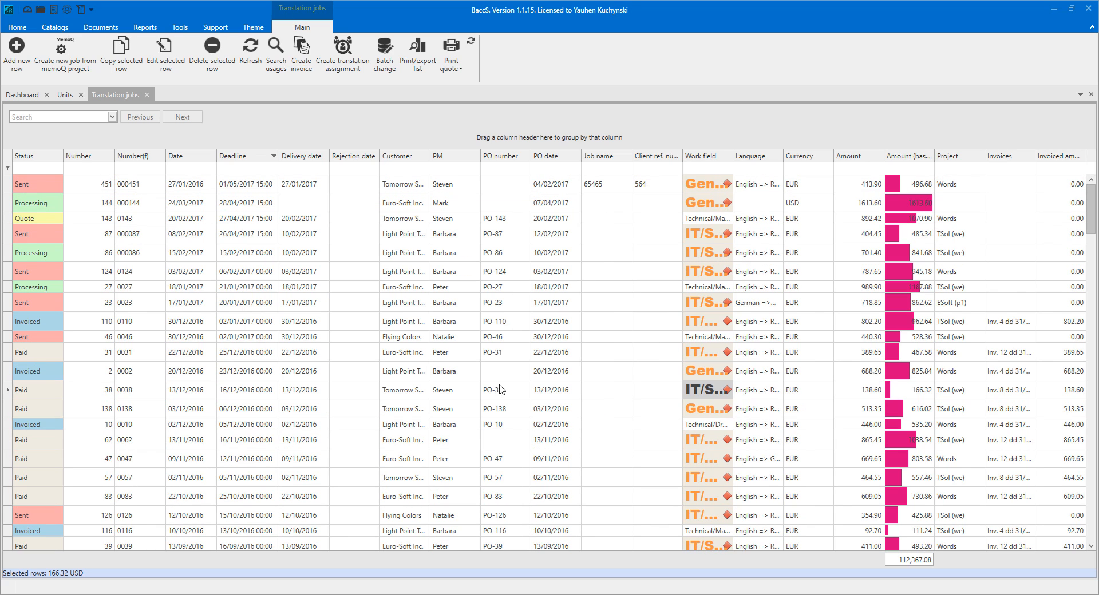
Sort the jobs by Language and widen the Work field column so its formatted texts fit in full
click(738, 156)
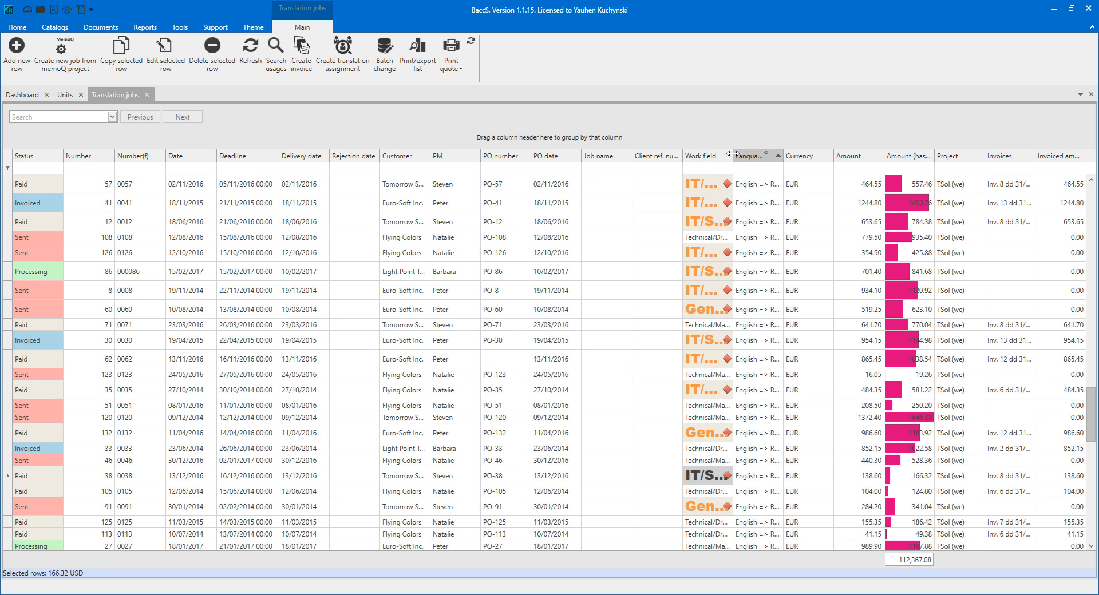
drag(733, 154, 894, 167)
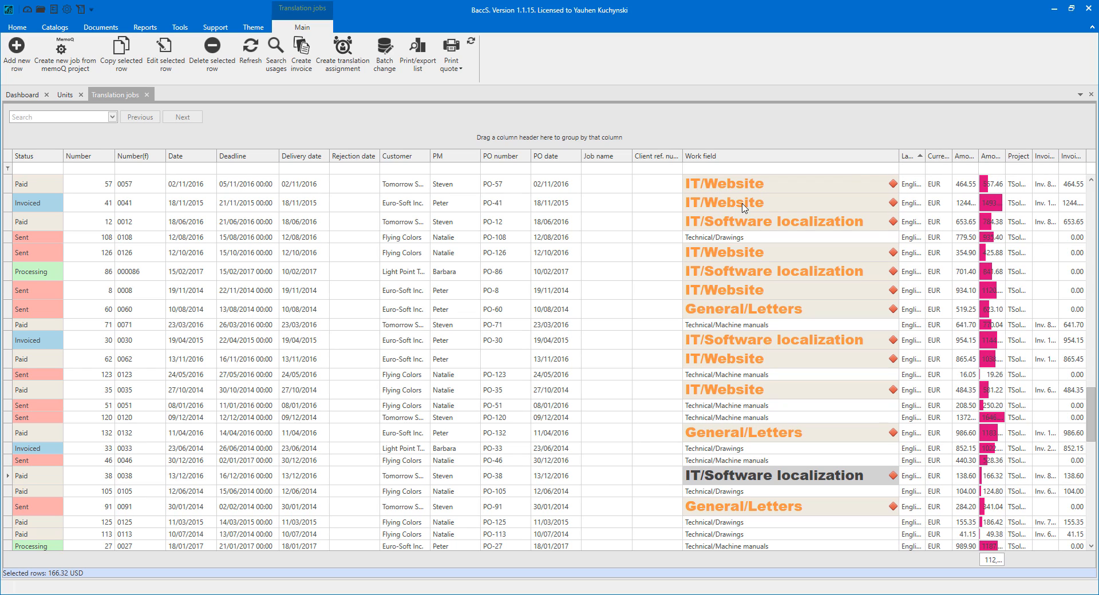
click(707, 186)
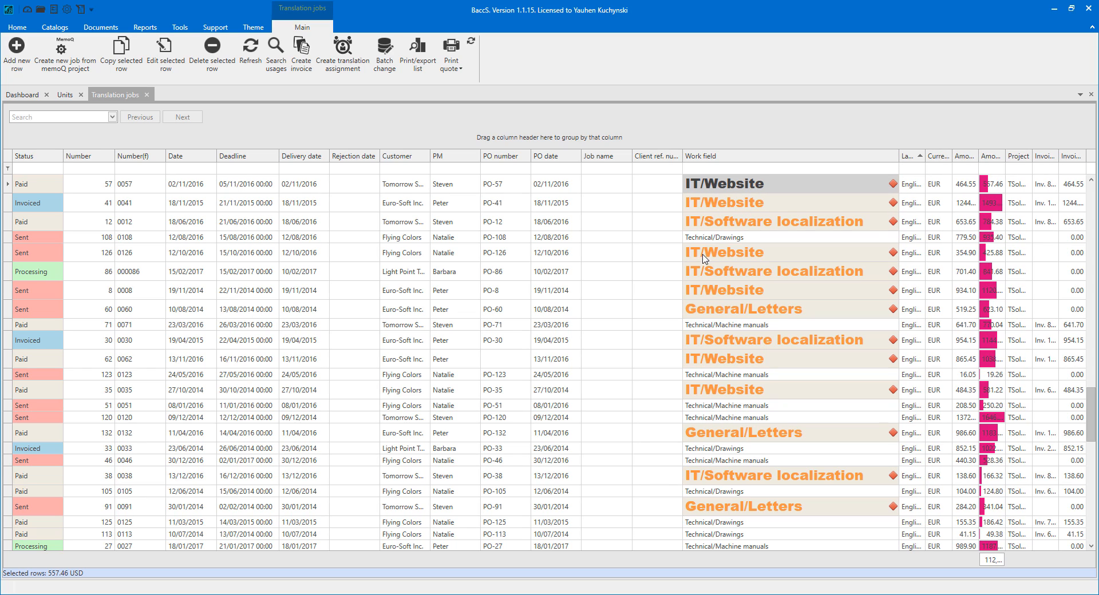
click(707, 311)
click(720, 325)
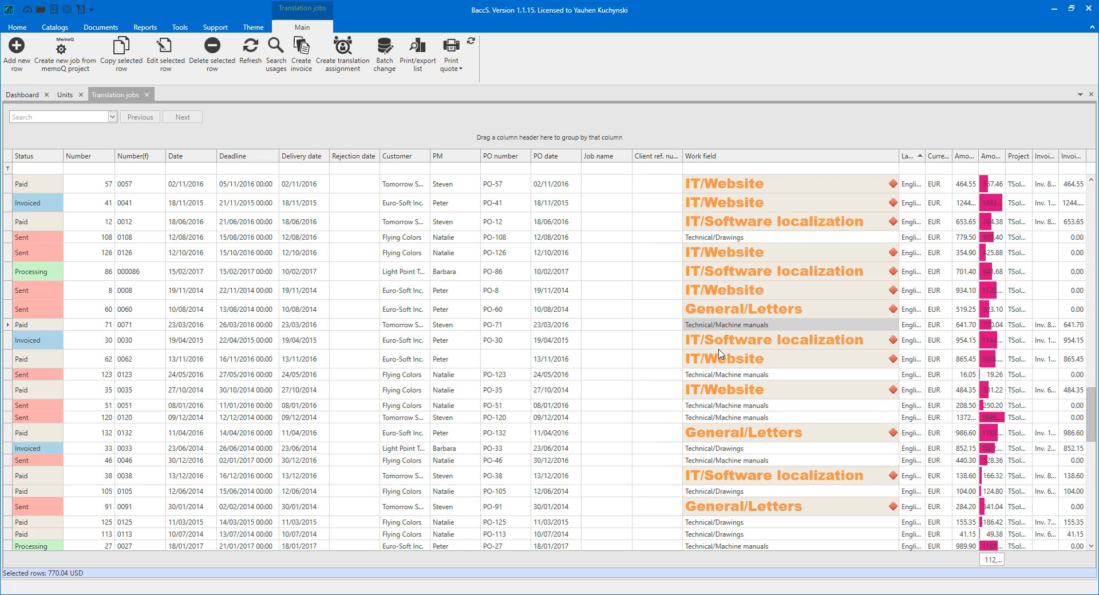
click(607, 433)
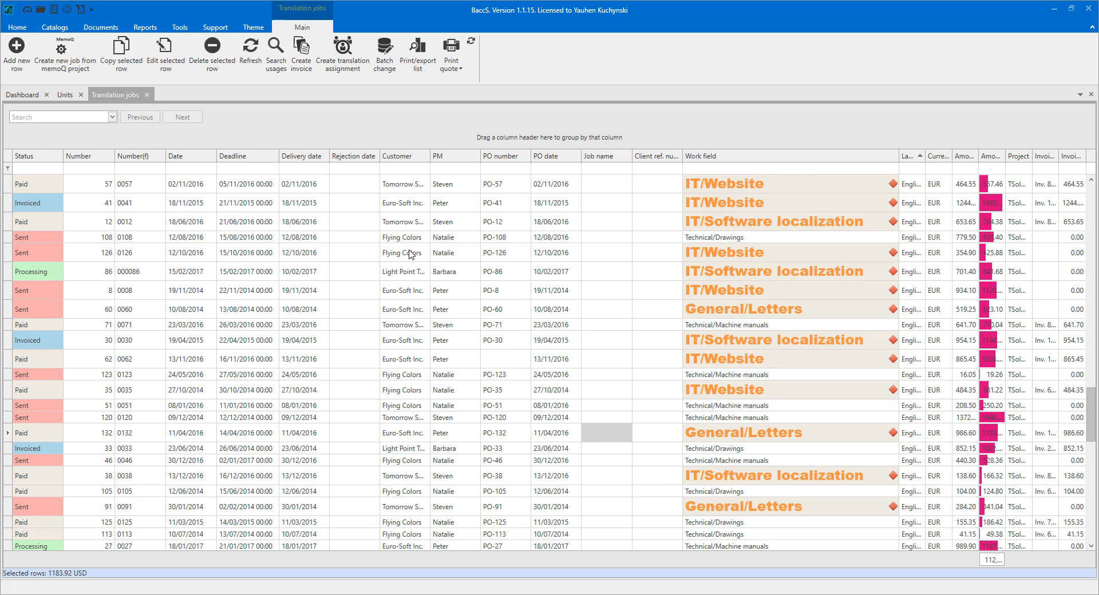
click(226, 196)
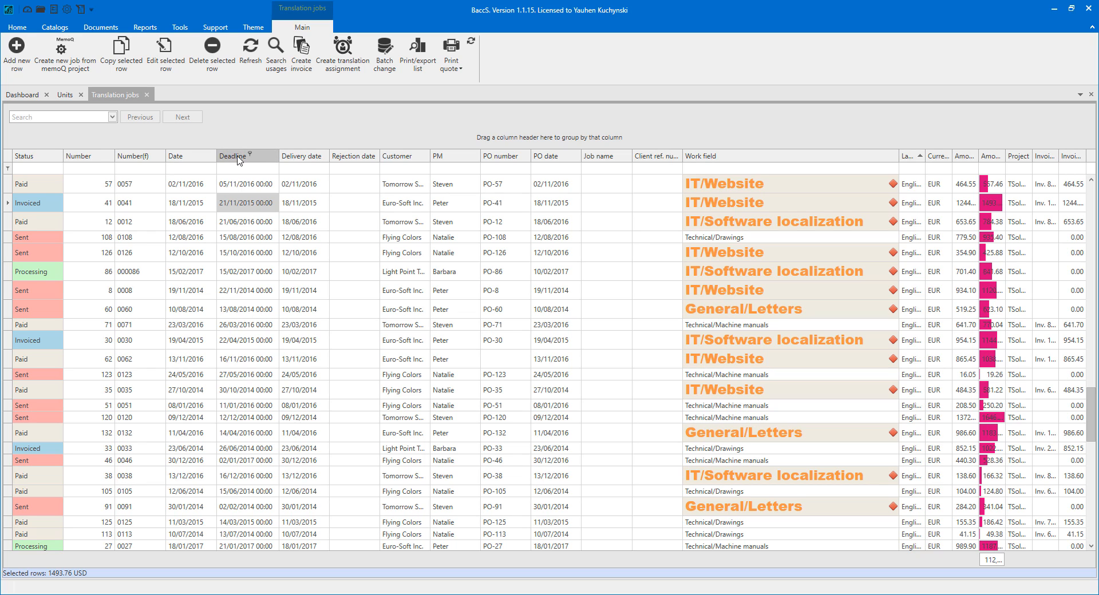
Delete the Work field rule in the conditional formatting rules manager and apply the change to the list
right_click(237, 158)
mouse_move(297, 289)
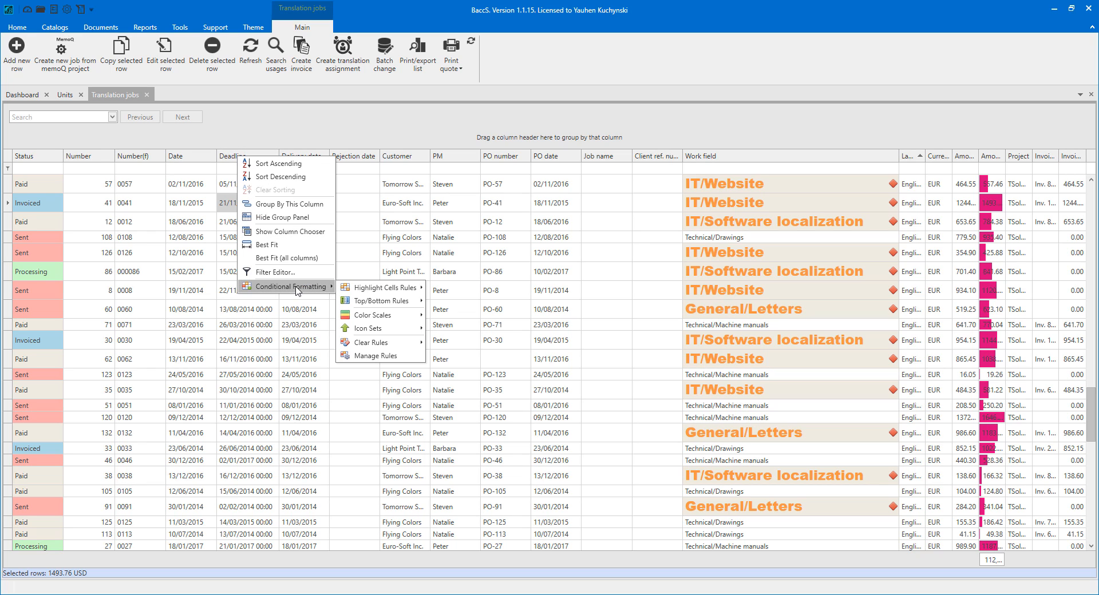
click(374, 356)
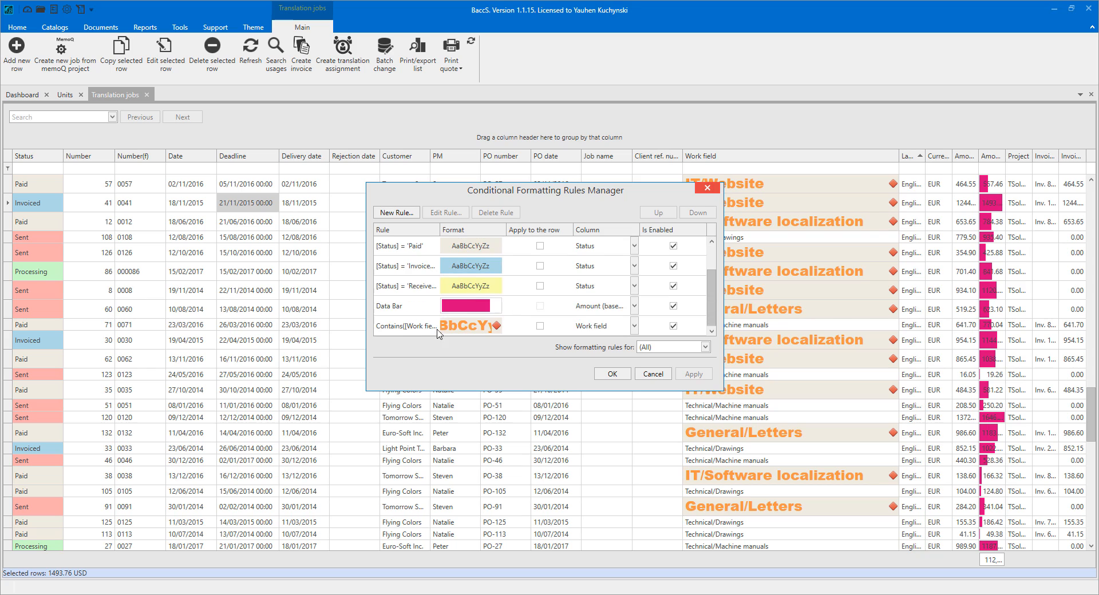
click(437, 330)
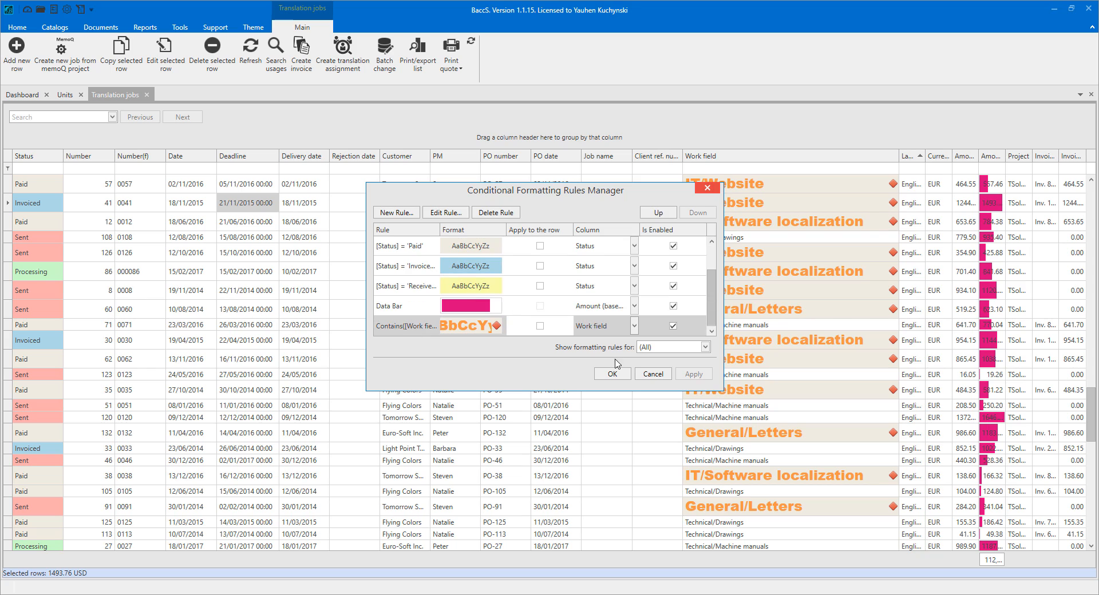
click(496, 216)
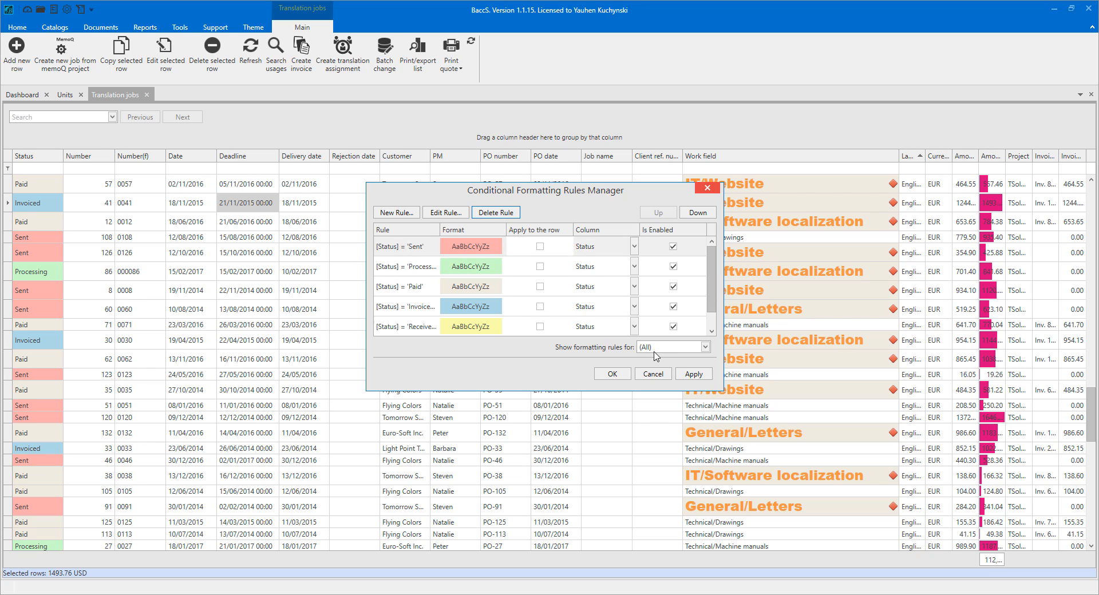
click(691, 374)
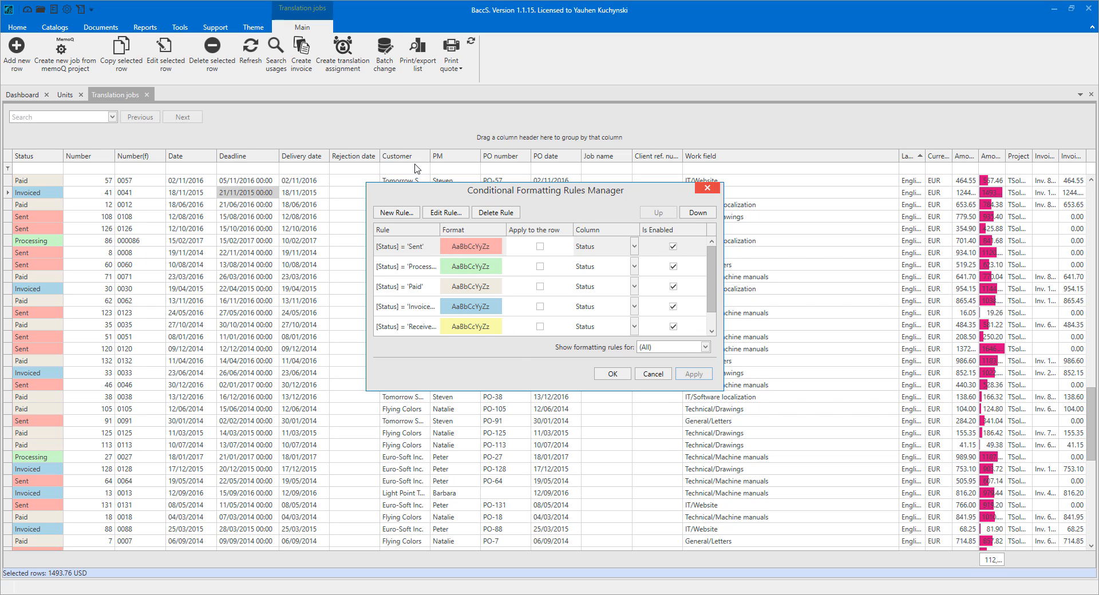
Create a new formula-based formatting rule with the condition that Deadline Is Today
click(409, 217)
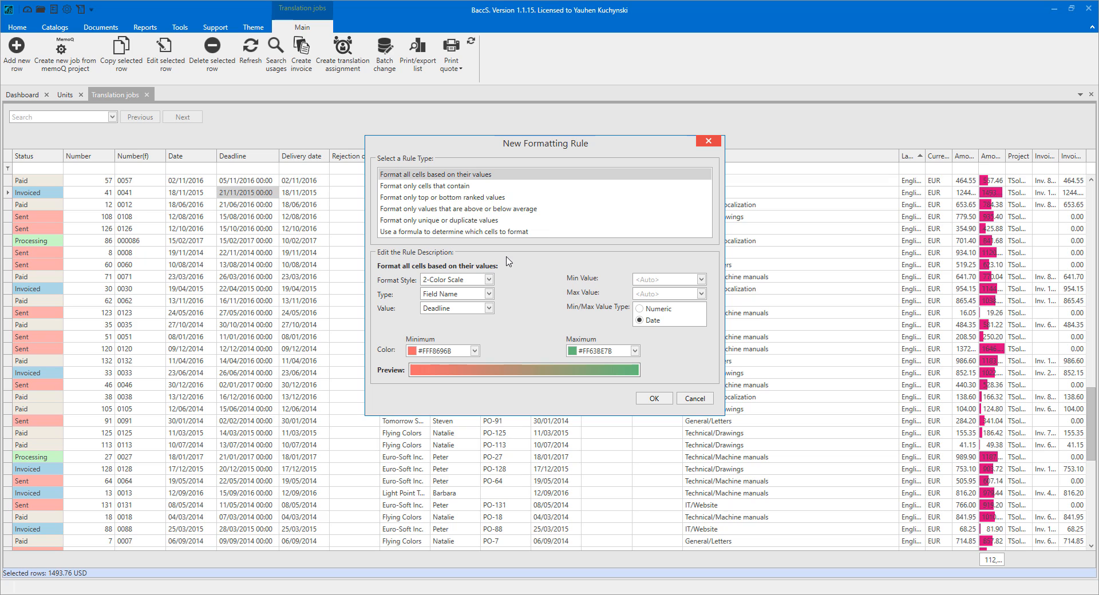
click(389, 235)
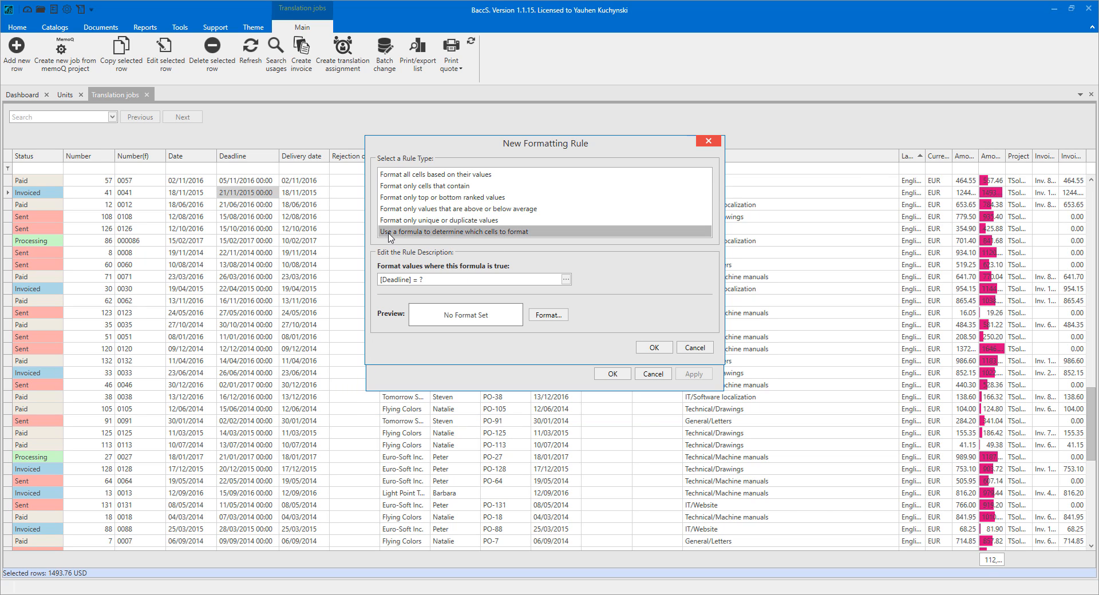
click(476, 278)
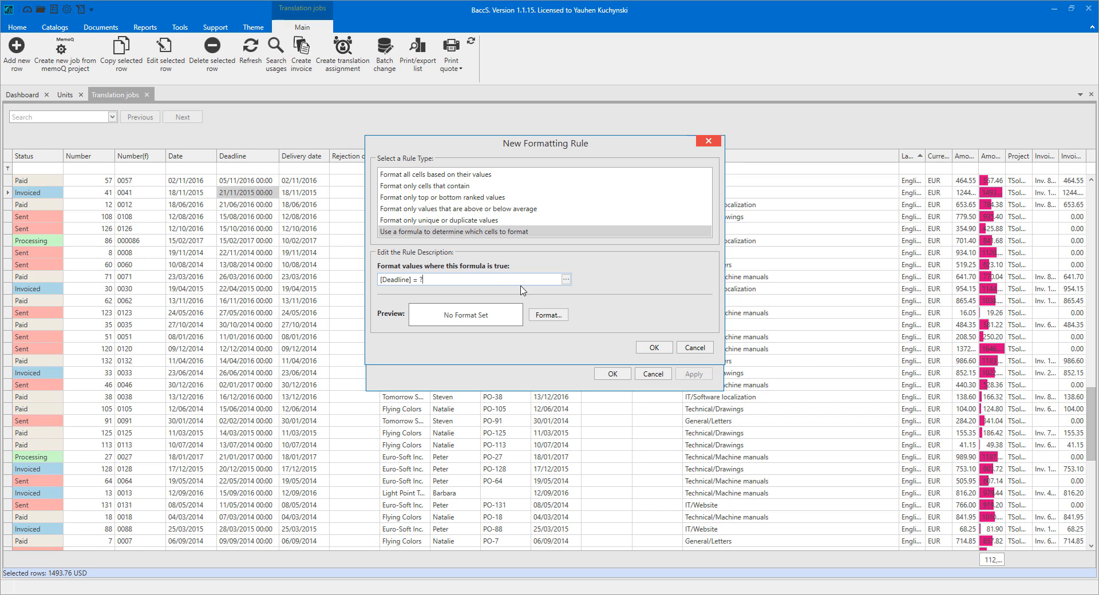
click(566, 279)
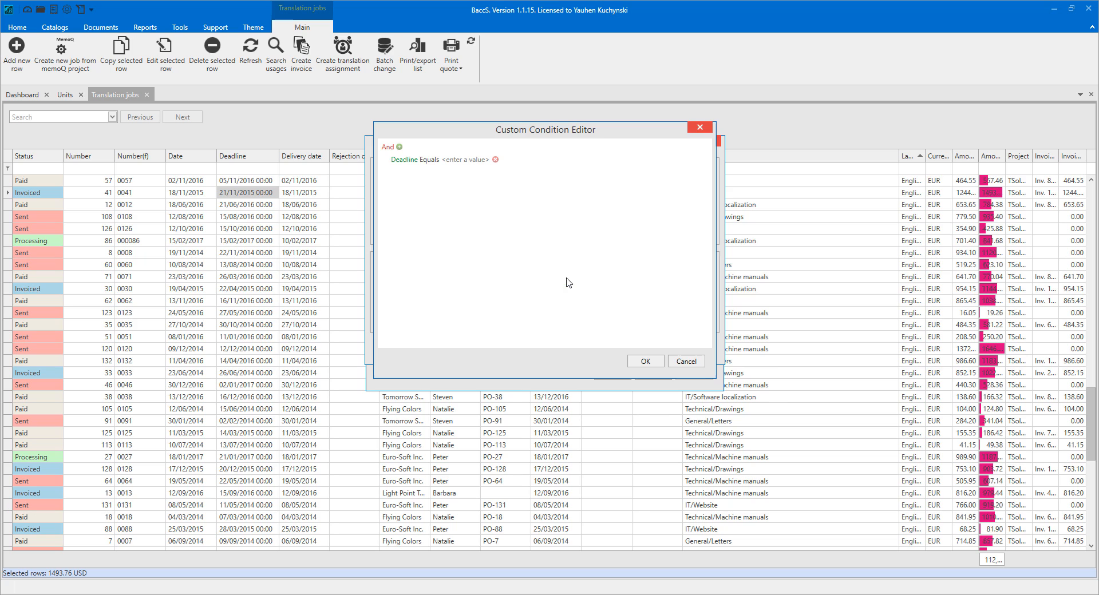
drag(526, 135, 525, 178)
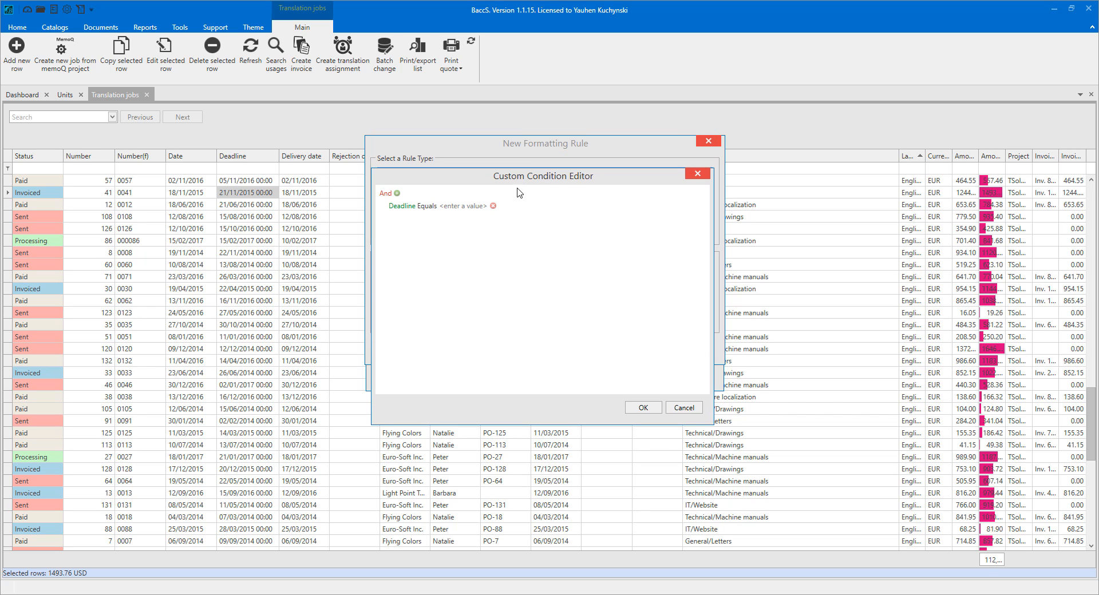
click(429, 207)
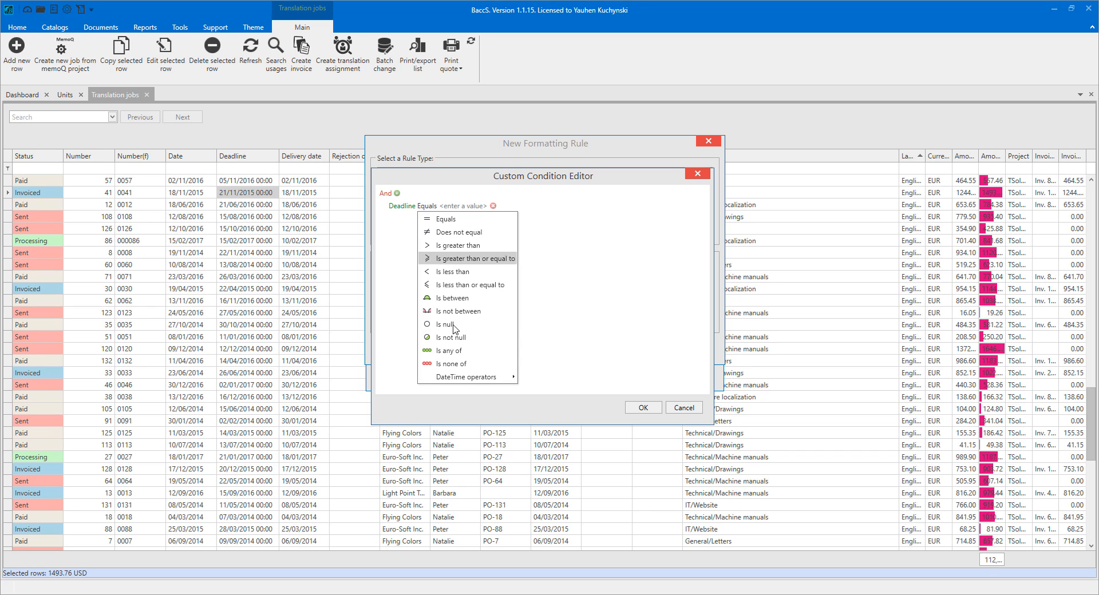
mouse_move(465, 379)
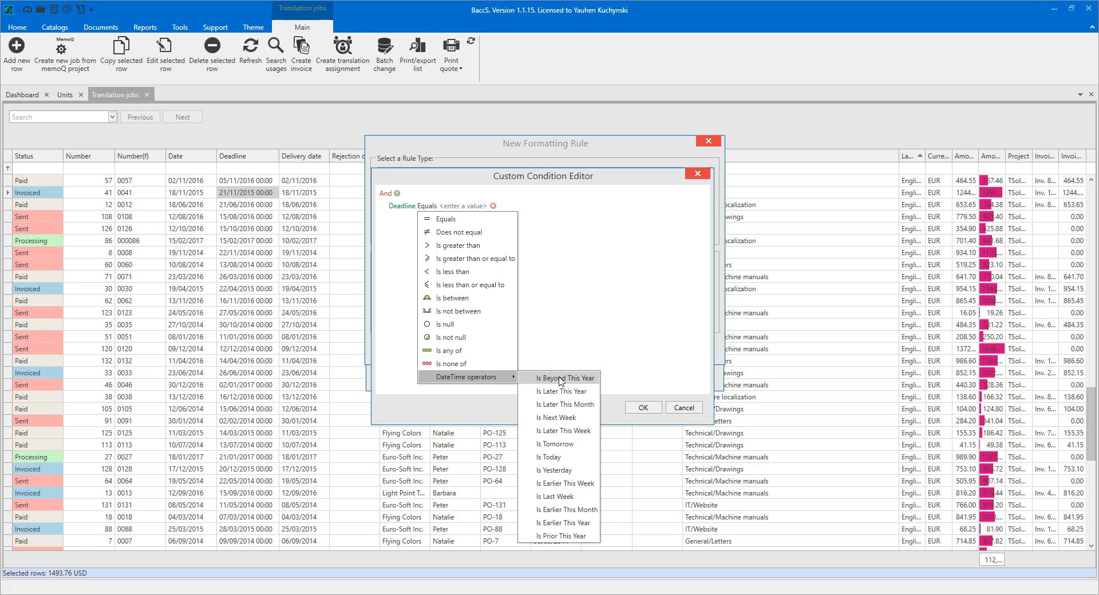
click(561, 458)
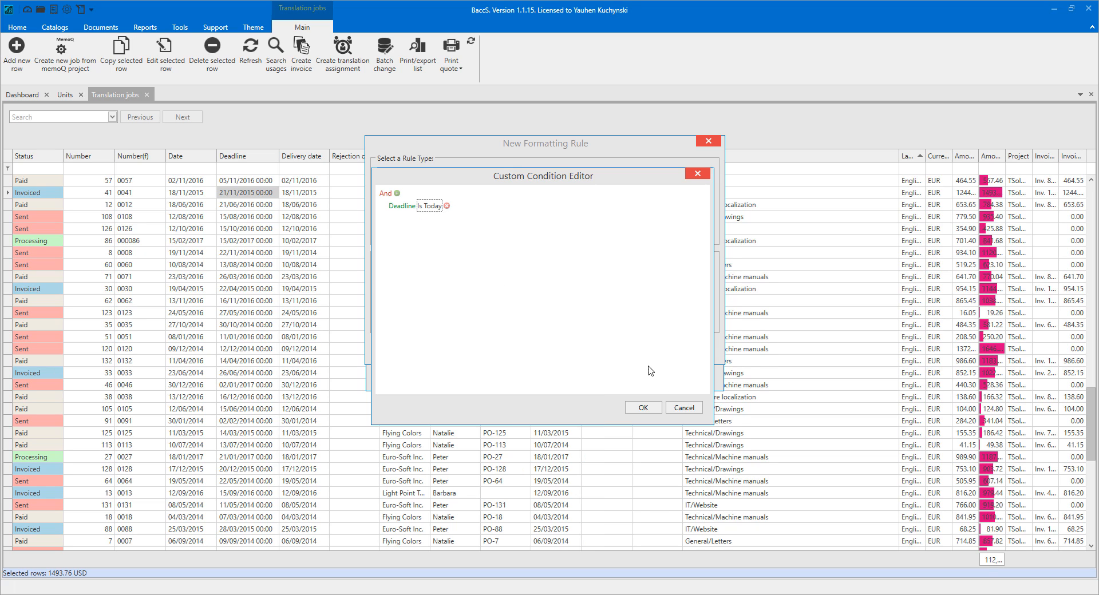
click(644, 408)
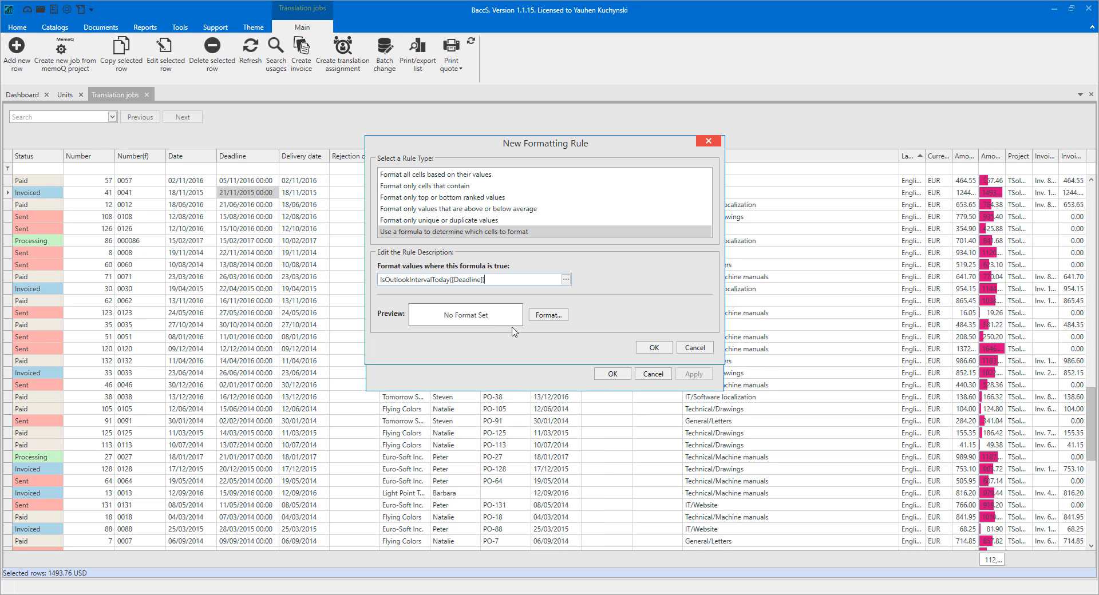
Give the new Deadline rule an orange background fill, save the rule and apply it to the list
click(562, 316)
click(435, 148)
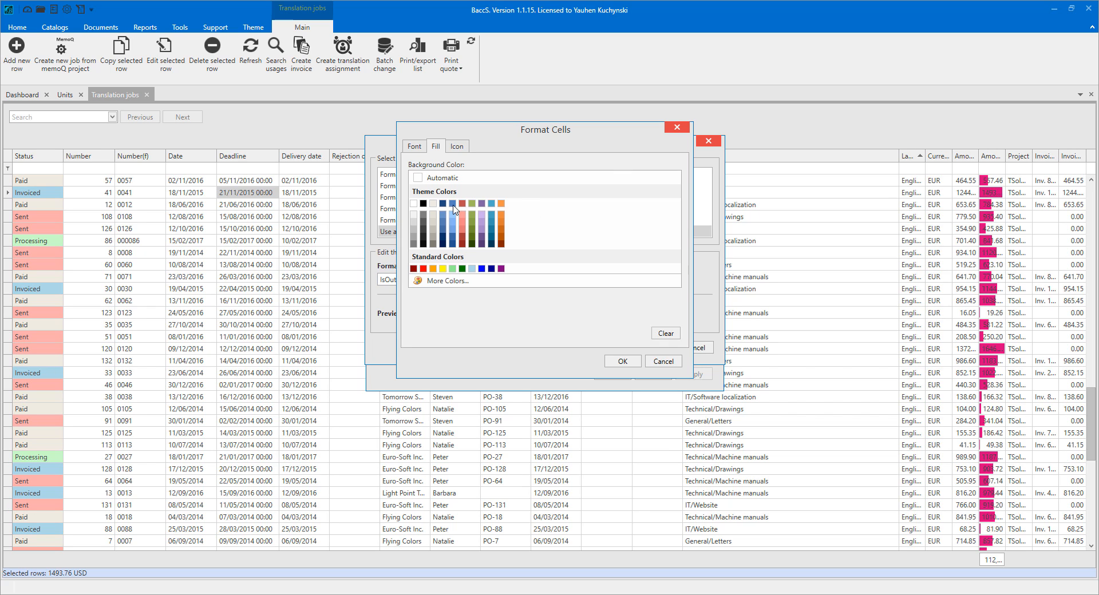
click(500, 203)
click(623, 362)
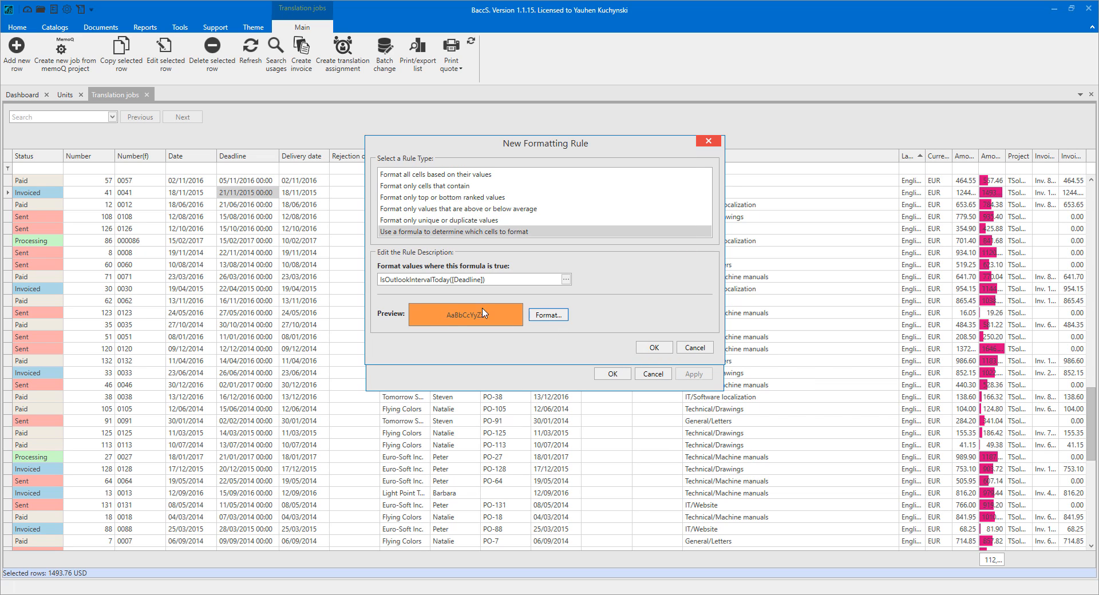
click(653, 347)
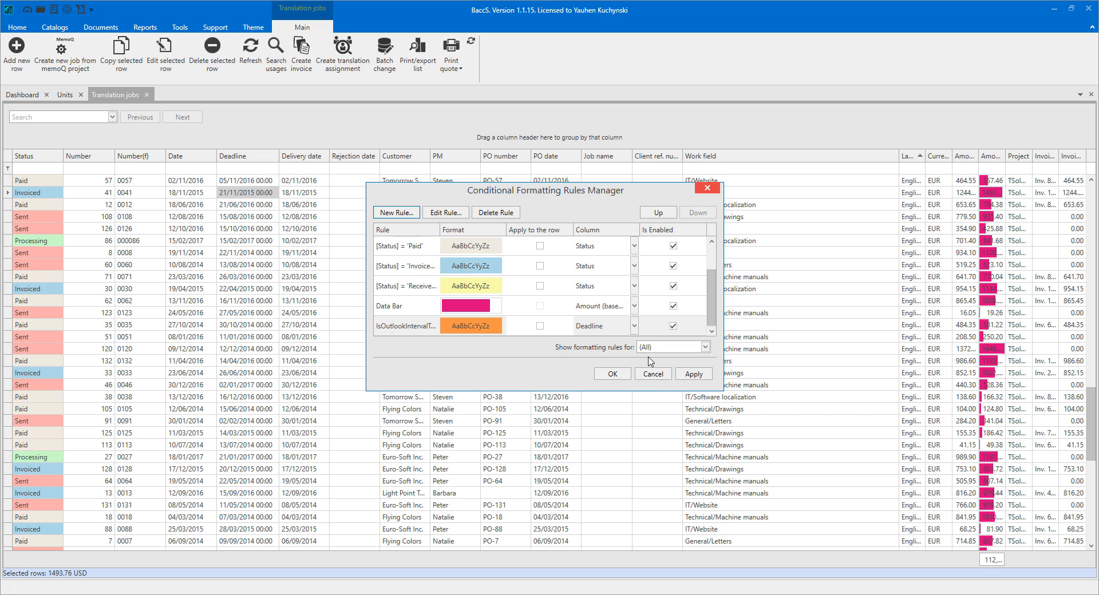
click(694, 374)
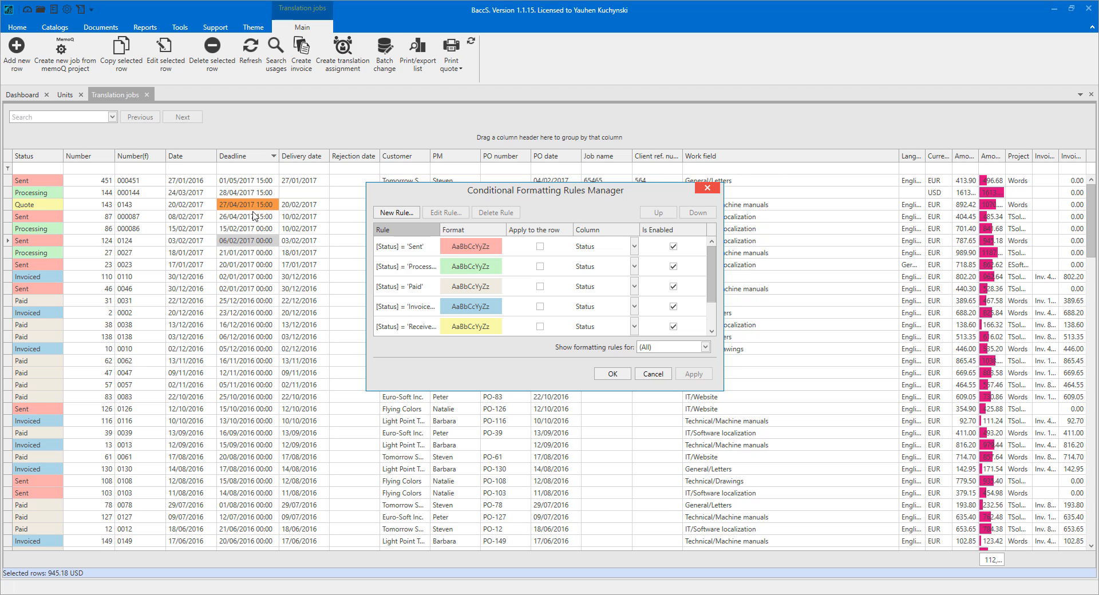
Edit the Deadline rule so it formats cells with Dates Occurring Tomorrow, and apply the change
scroll(583, 311, down, 2)
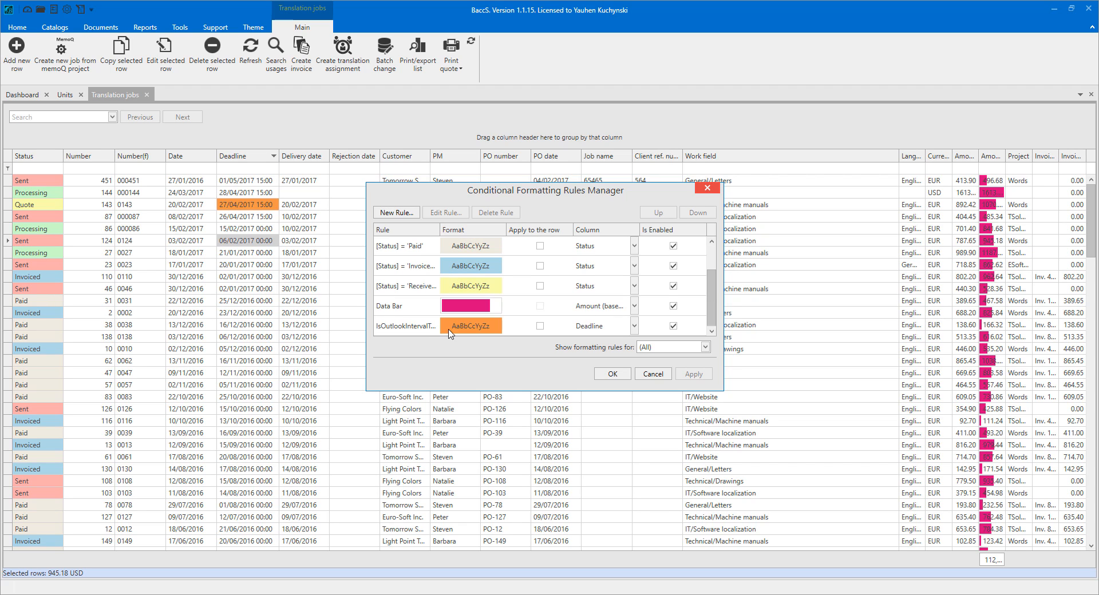
click(420, 325)
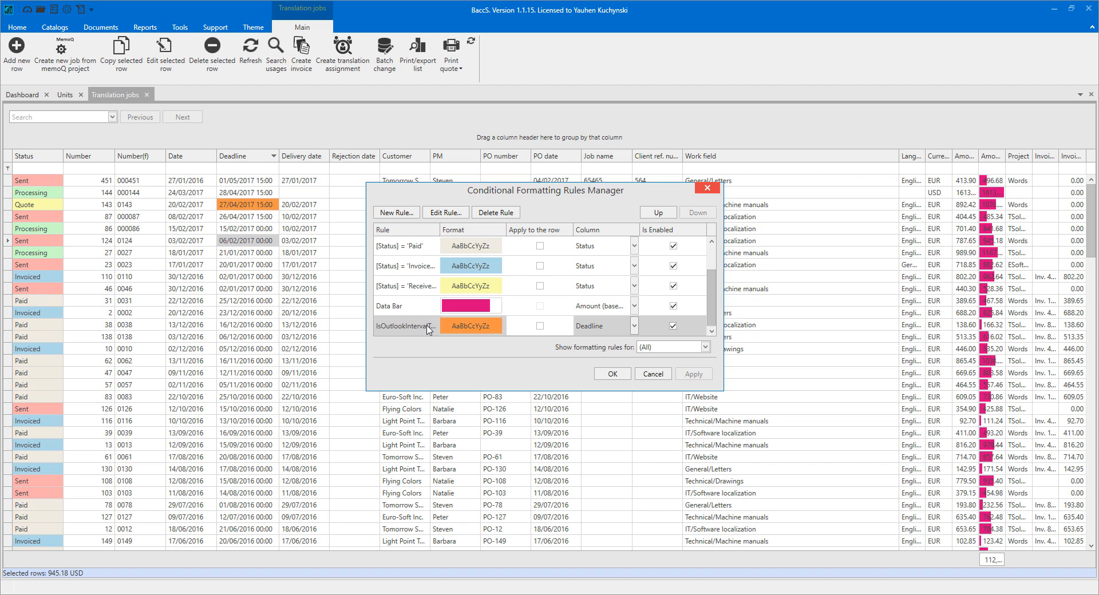
double_click(426, 327)
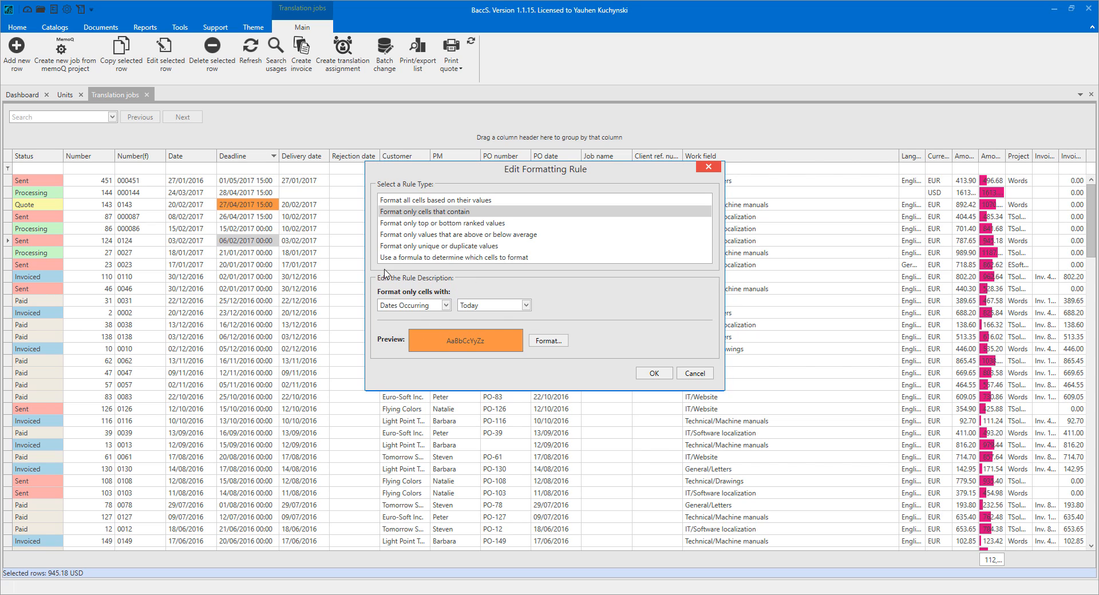
click(526, 306)
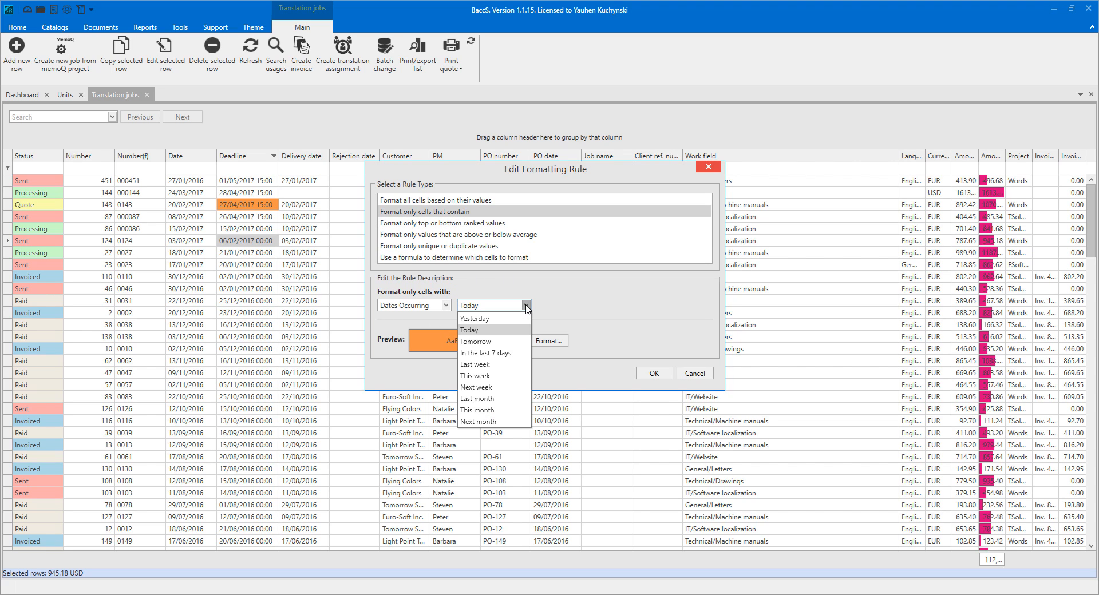
click(492, 341)
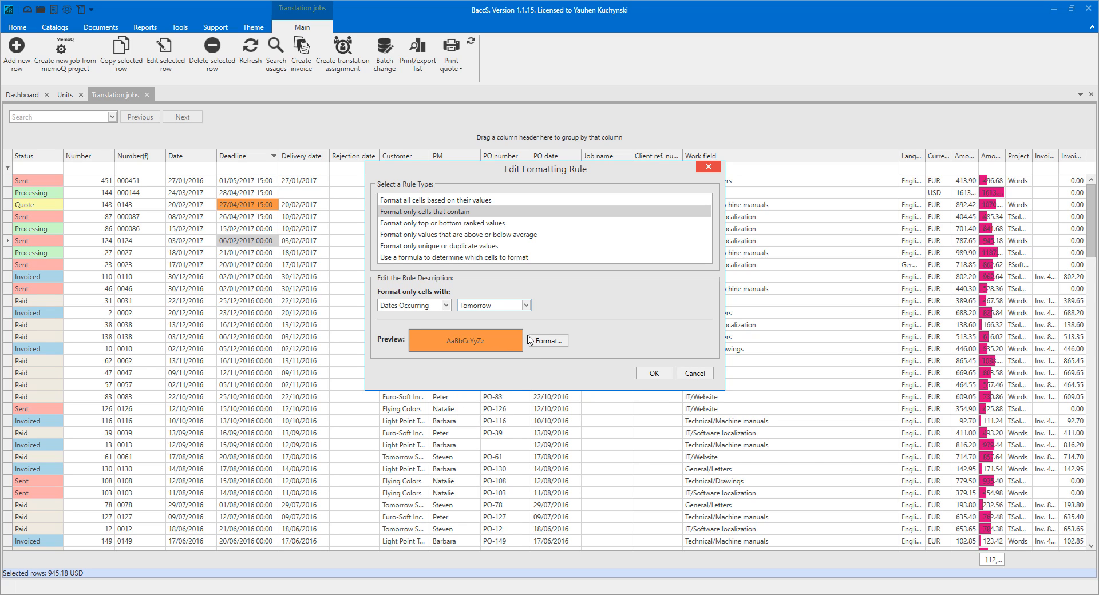
click(653, 373)
click(693, 373)
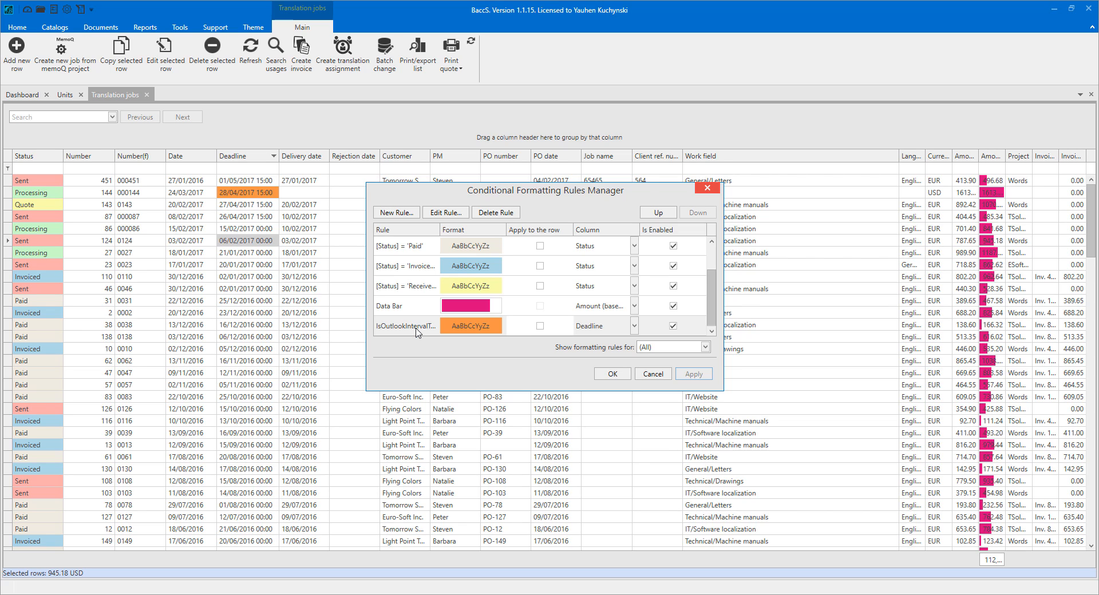
Change the Deadline rule's type to use a formula, and clear the existing formula text
double_click(416, 328)
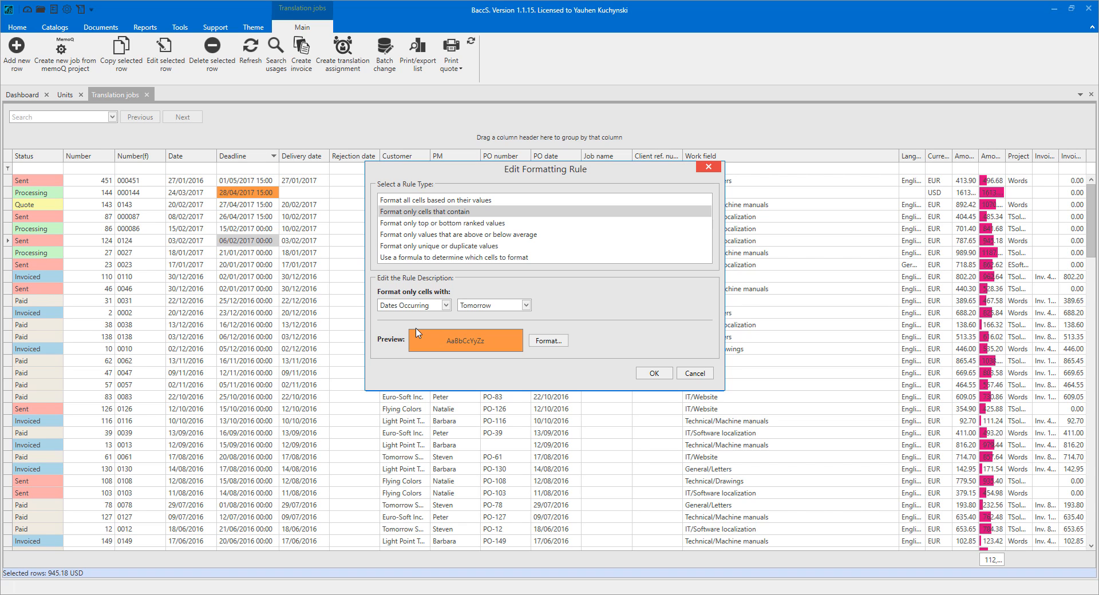
click(391, 259)
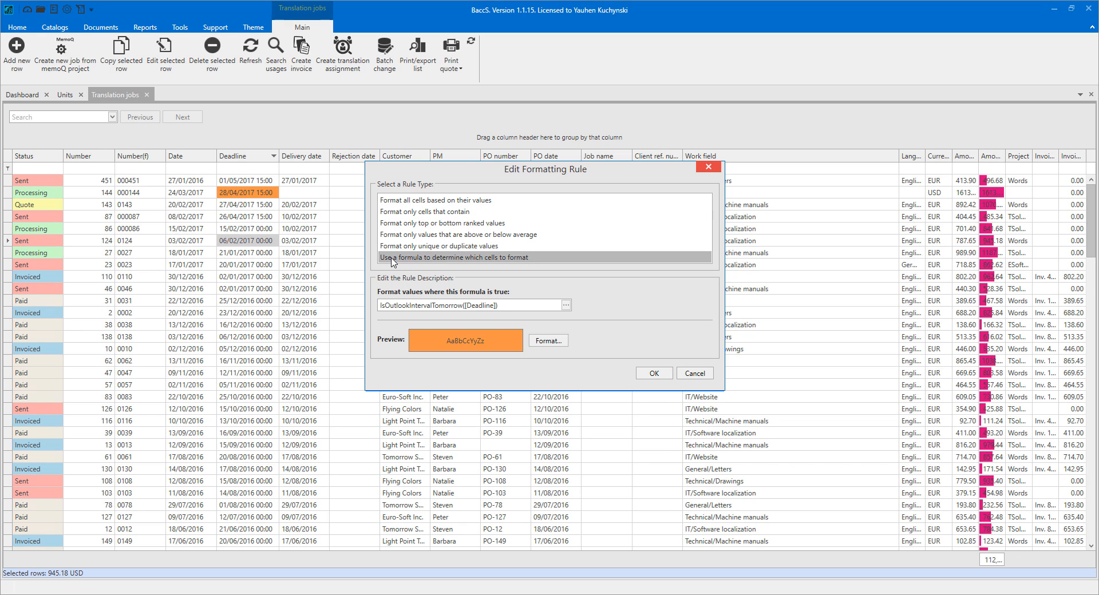
click(508, 305)
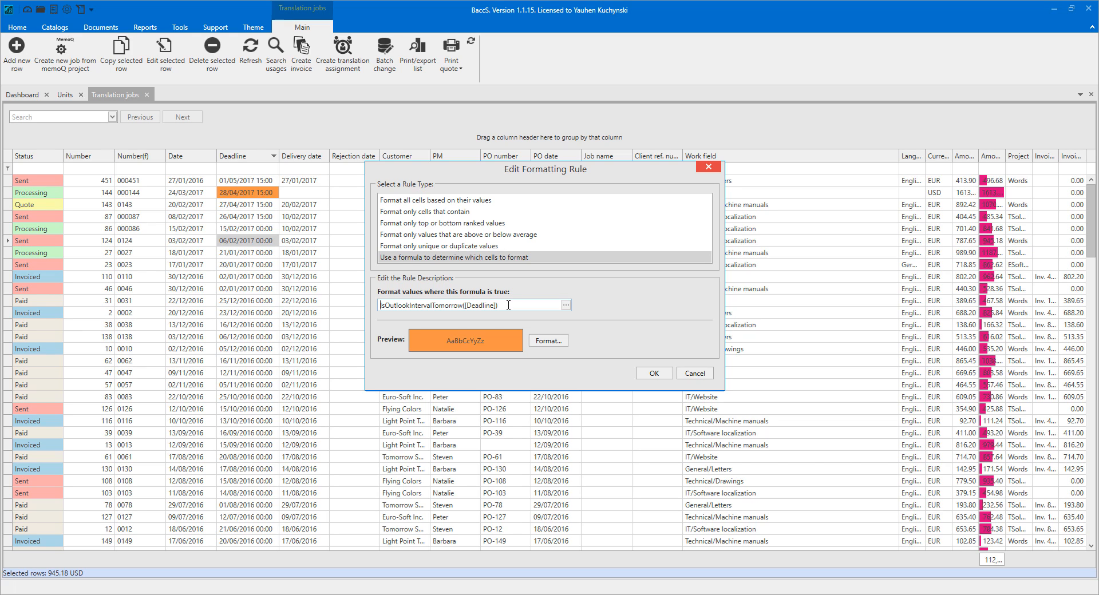
key(ctrl+shift+Right)
key(Delete)
Enter the Deadline rule's formula [Deadline] >= Today() And [Deadline] <= AddDays(Today(), 3), and apply it
text(>)
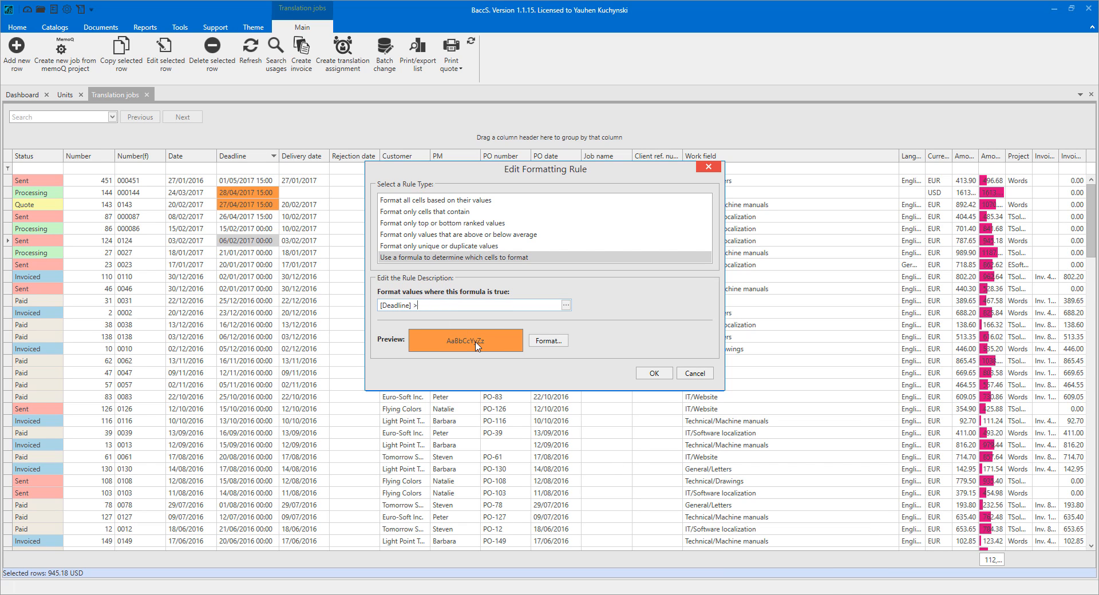
text(= Today()
text(And [Deadlie)
text(] <= AddDays(Today)
text((), )
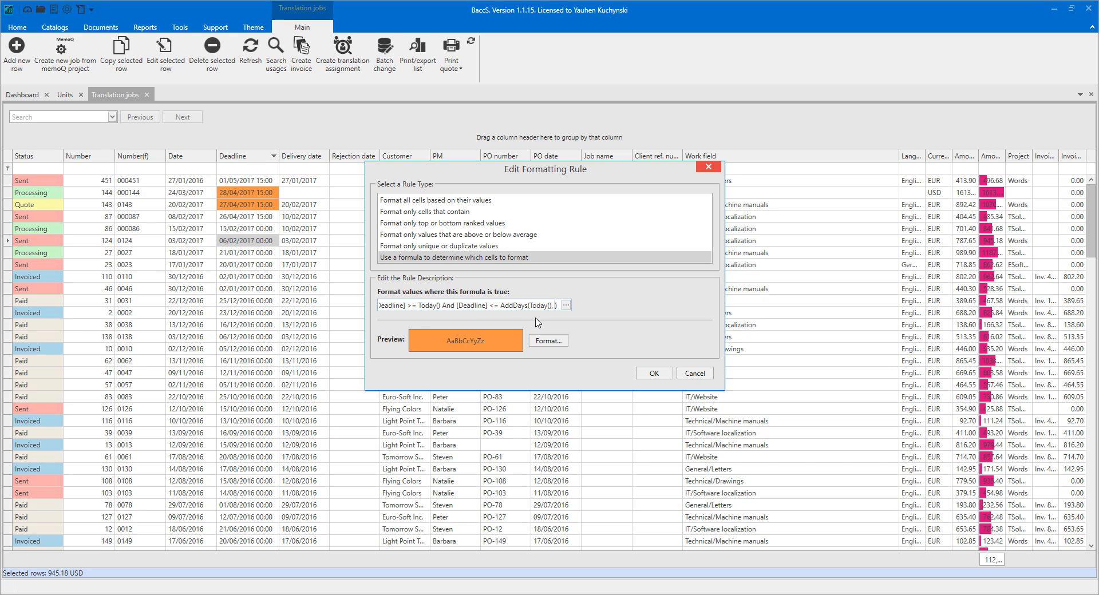
text(3)
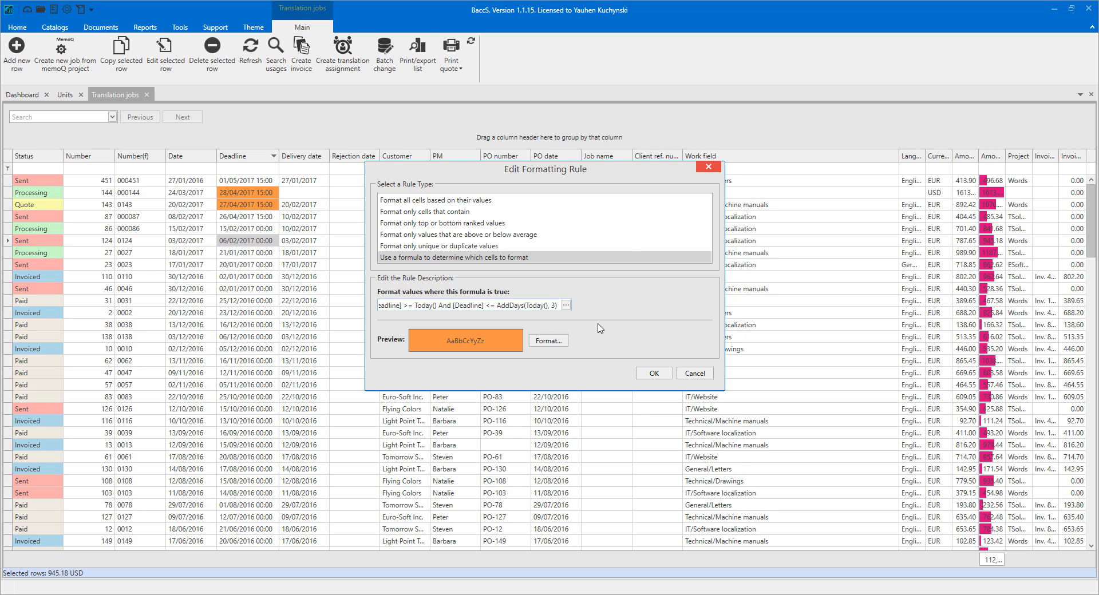
click(652, 373)
click(683, 375)
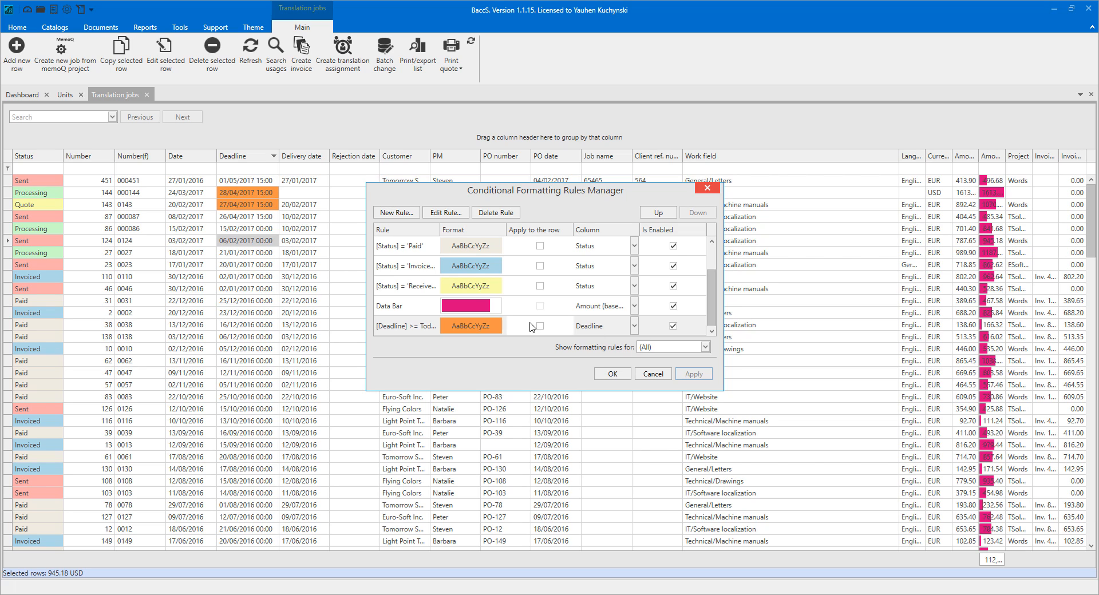
Set the day count in the Deadline rule's AddDays formula to 5, and apply the change
double_click(403, 328)
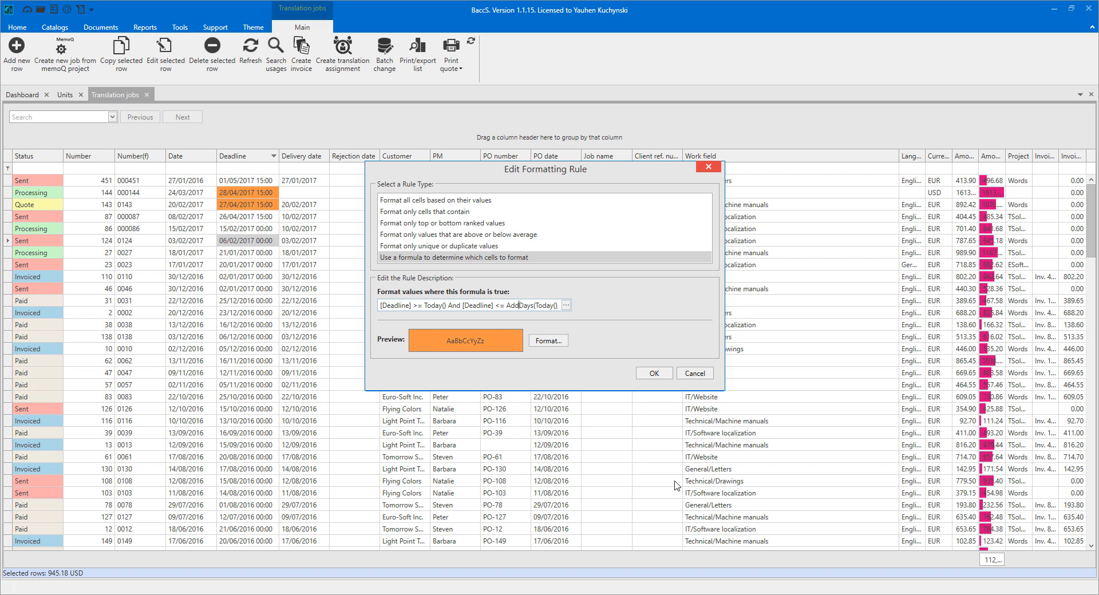
key(End)
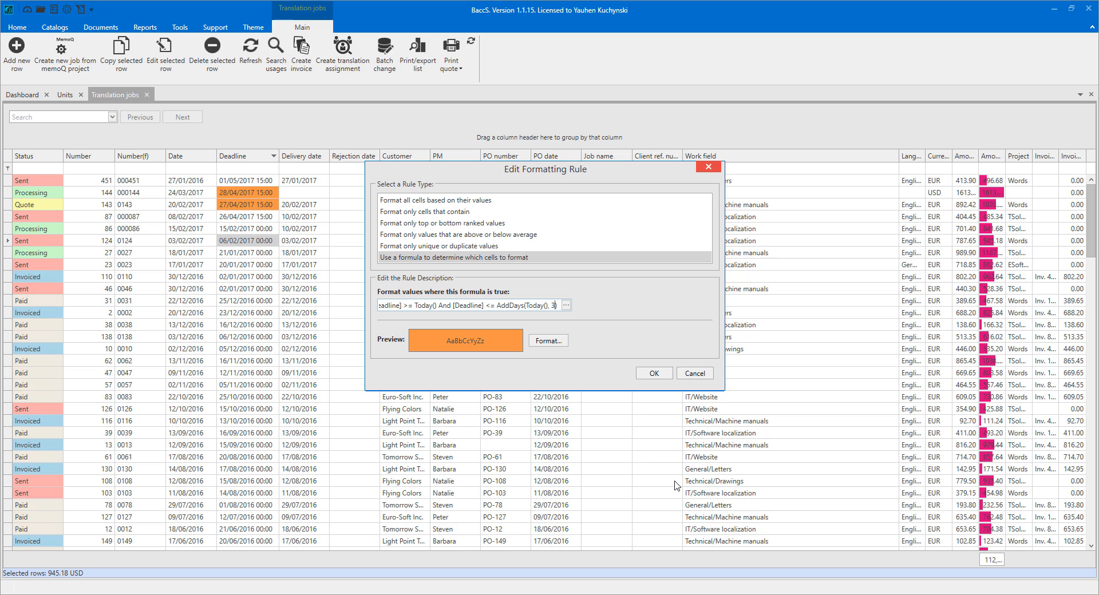
key(Home)
click(654, 373)
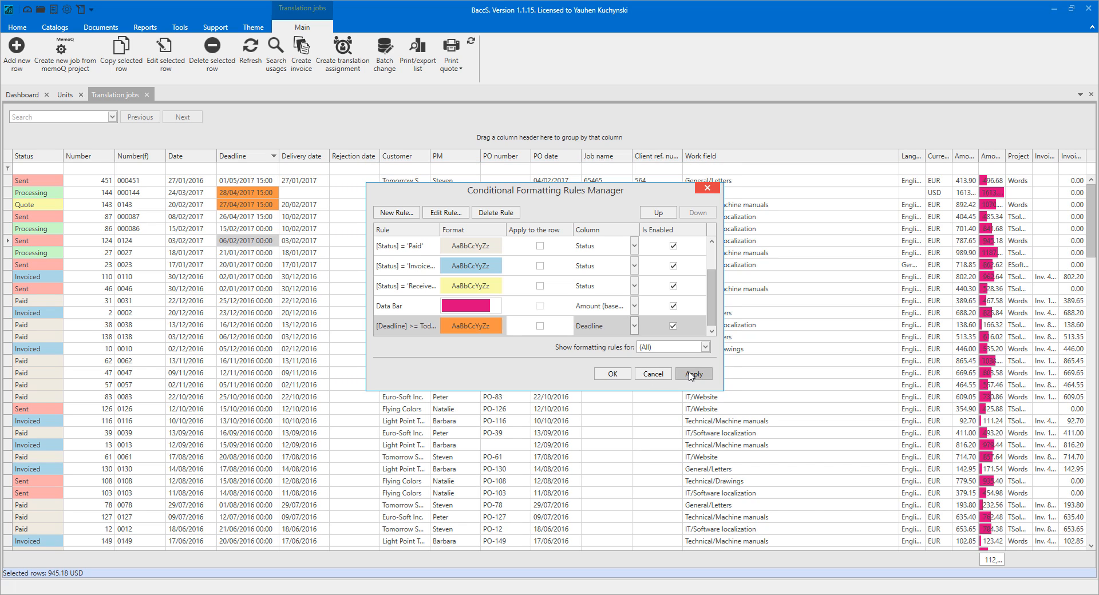
click(691, 374)
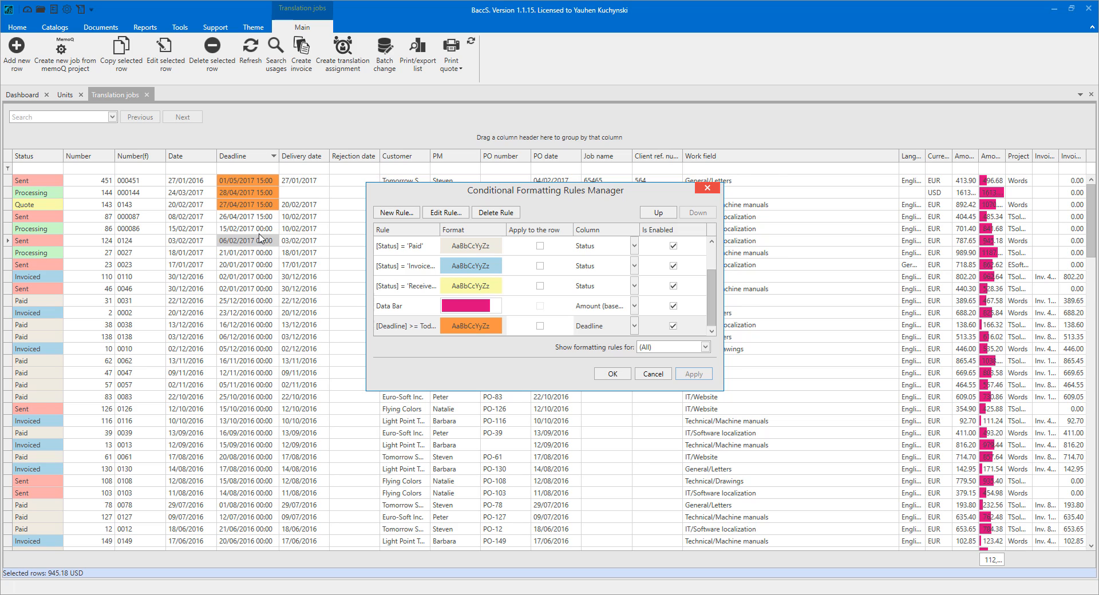
Apply the Deadline rule's format to the whole row, and move the rules manager off the first job rows
click(479, 245)
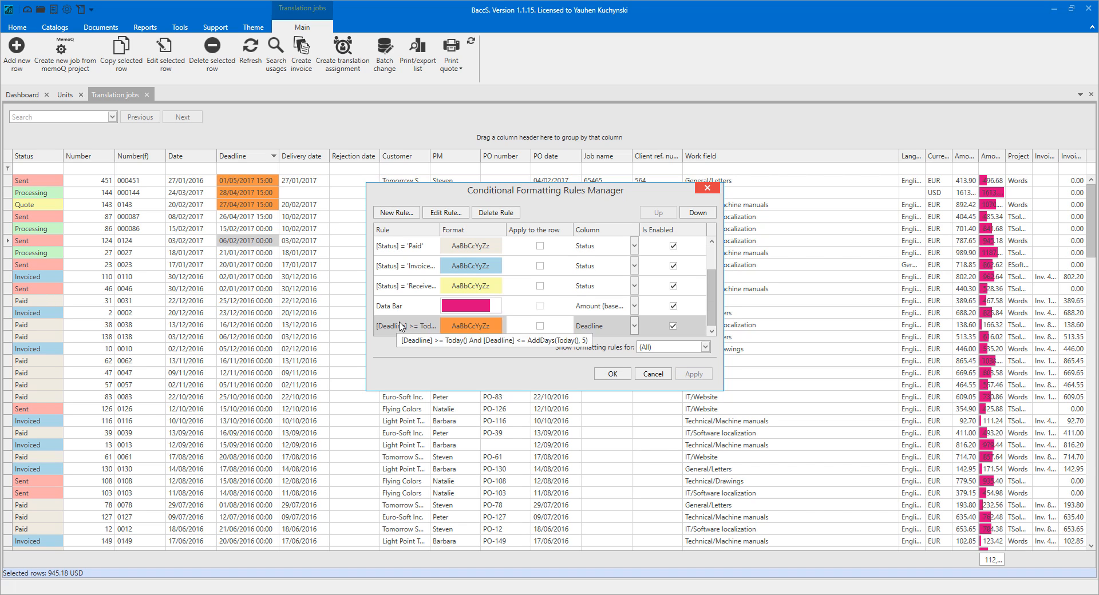
click(395, 327)
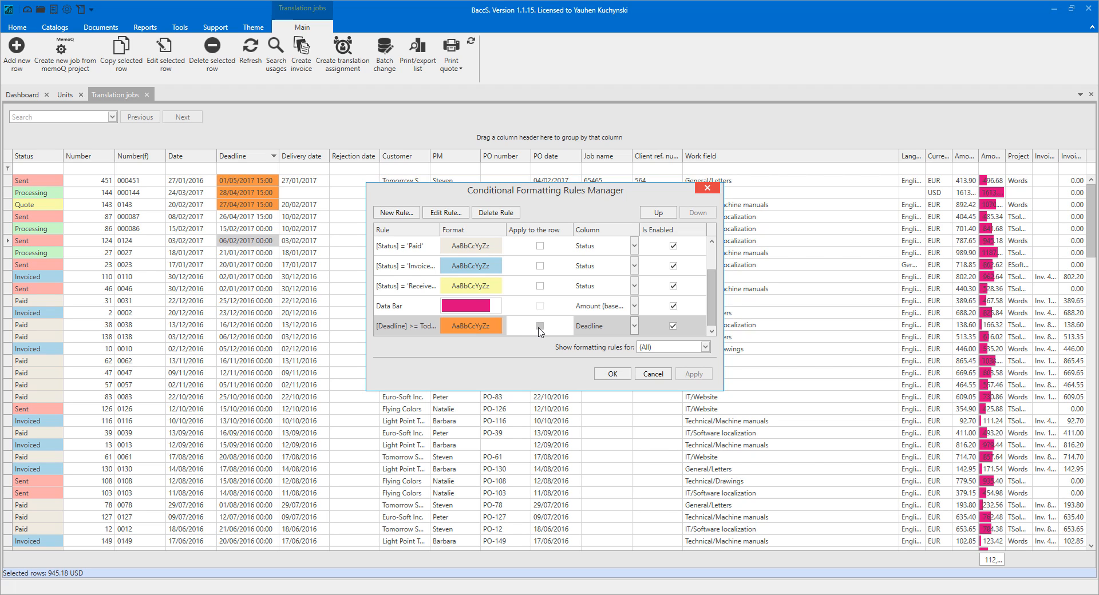
click(539, 326)
click(694, 373)
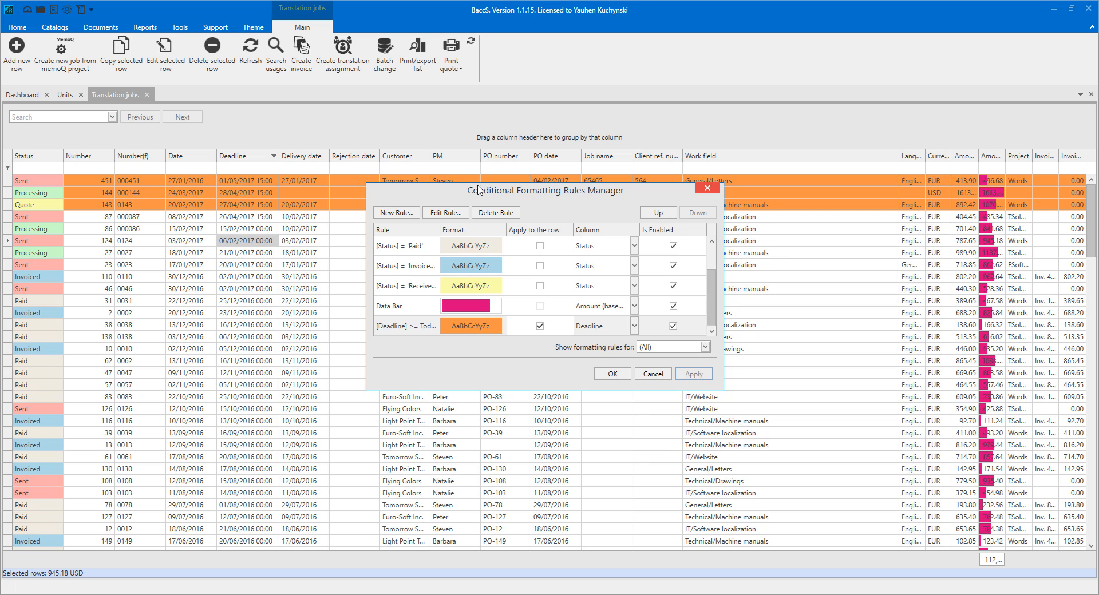
drag(481, 193, 393, 273)
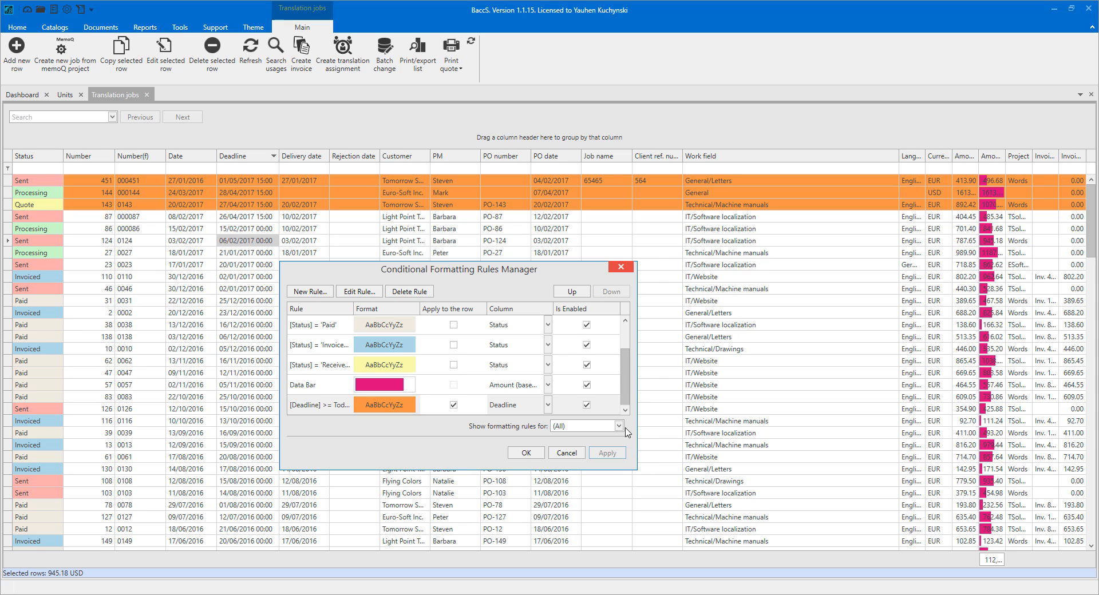
mouse_move(626, 372)
mouse_down()
mouse_move(628, 310)
mouse_move(628, 362)
mouse_up()
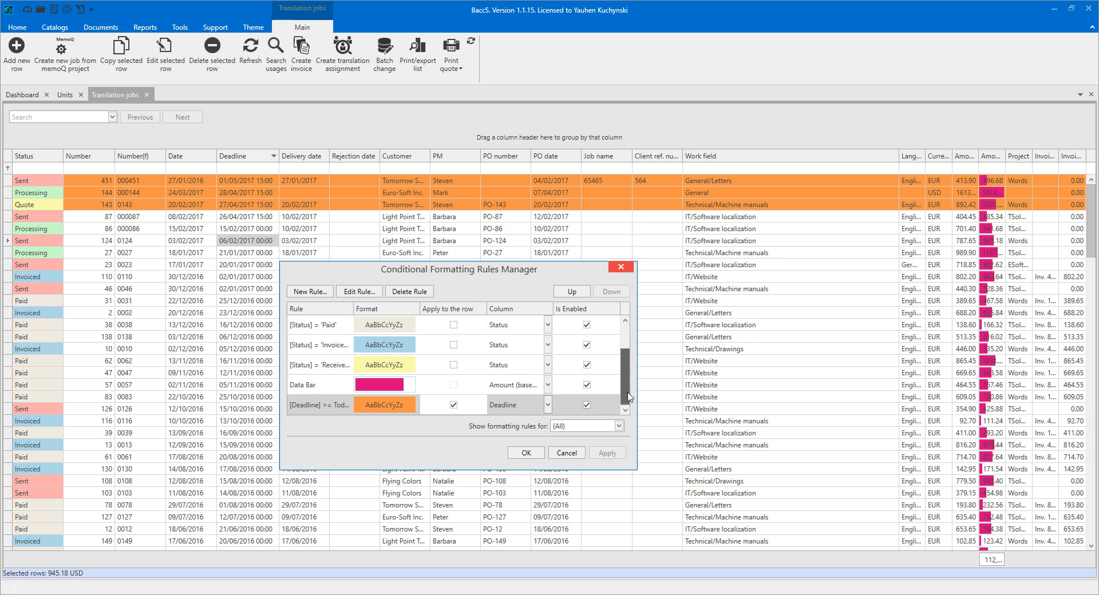
Confirm the conditional formatting rules and inspect the jobs that have an empty PO number
click(526, 452)
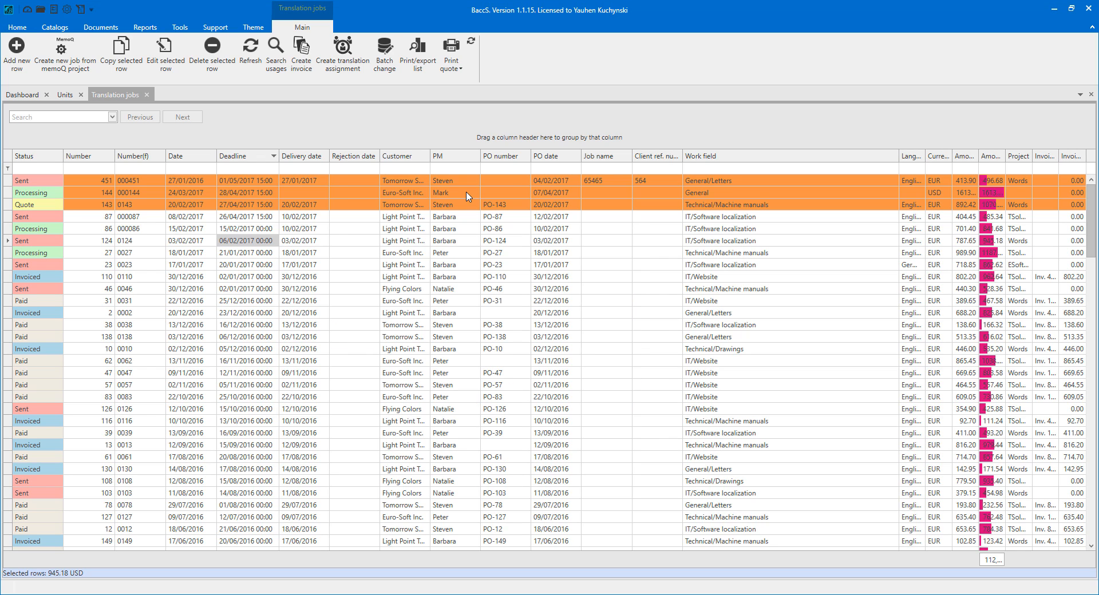
click(505, 313)
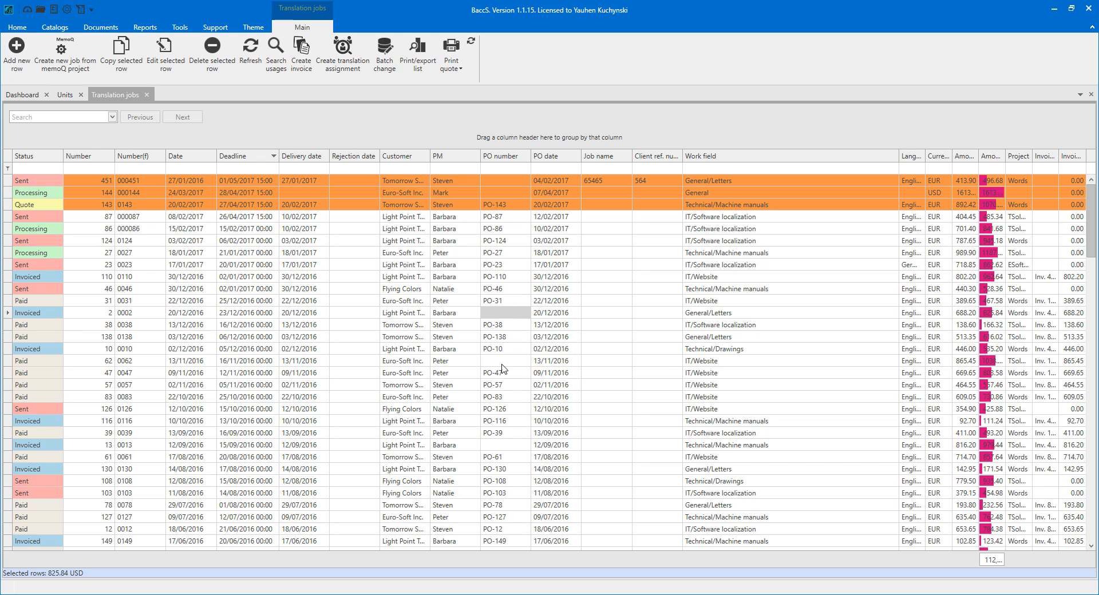
click(502, 362)
click(492, 446)
click(496, 314)
click(497, 278)
Create a new formula-based formatting rule for the PO number column with the condition PO number Is blank
right_click(500, 162)
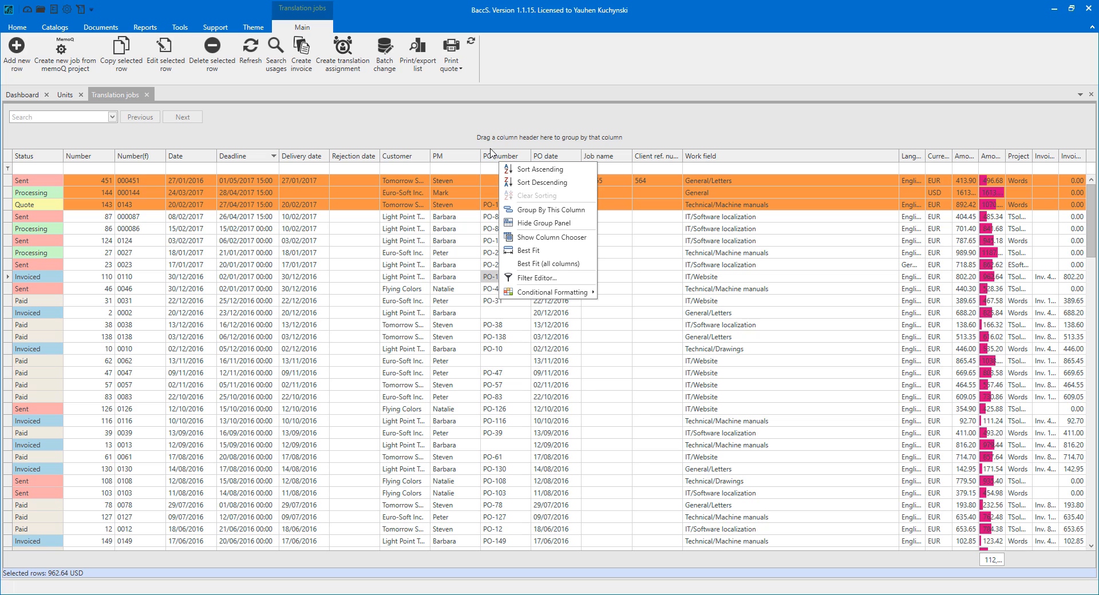
mouse_move(560, 297)
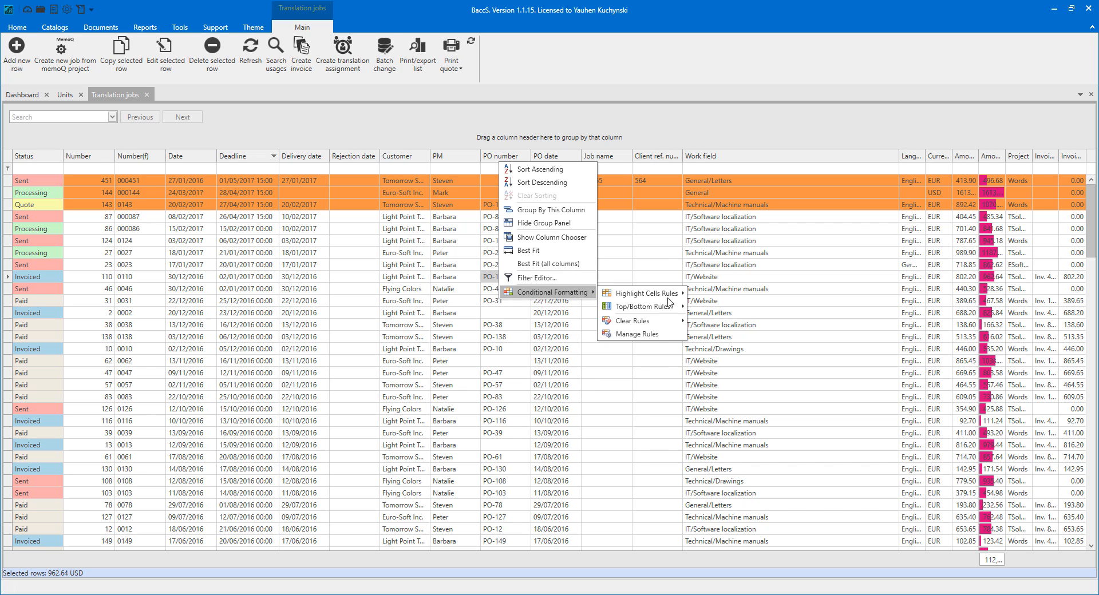
click(661, 341)
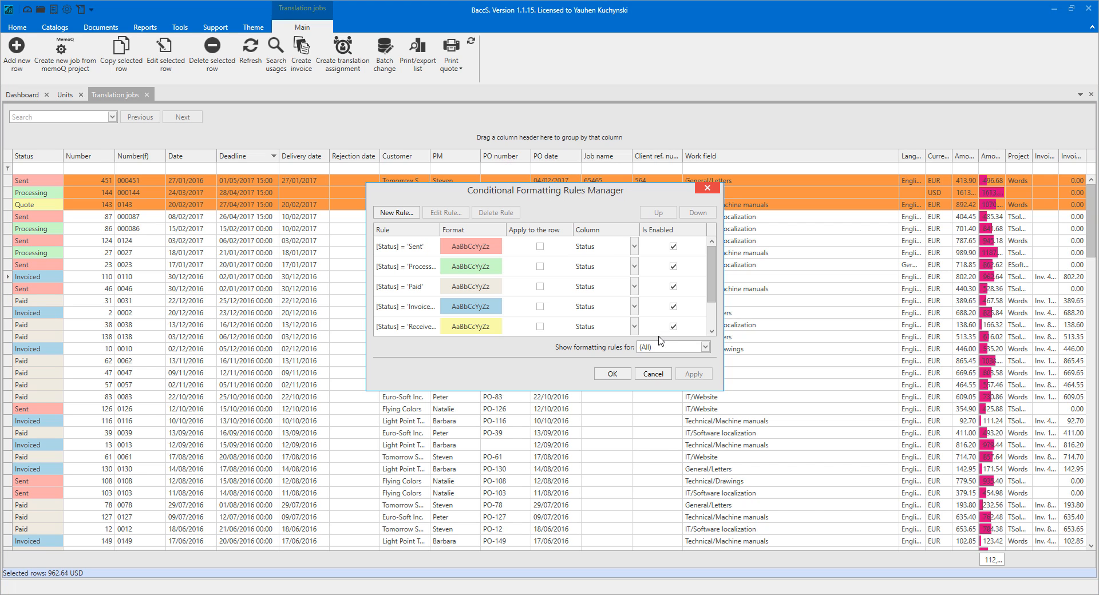
click(396, 213)
click(411, 232)
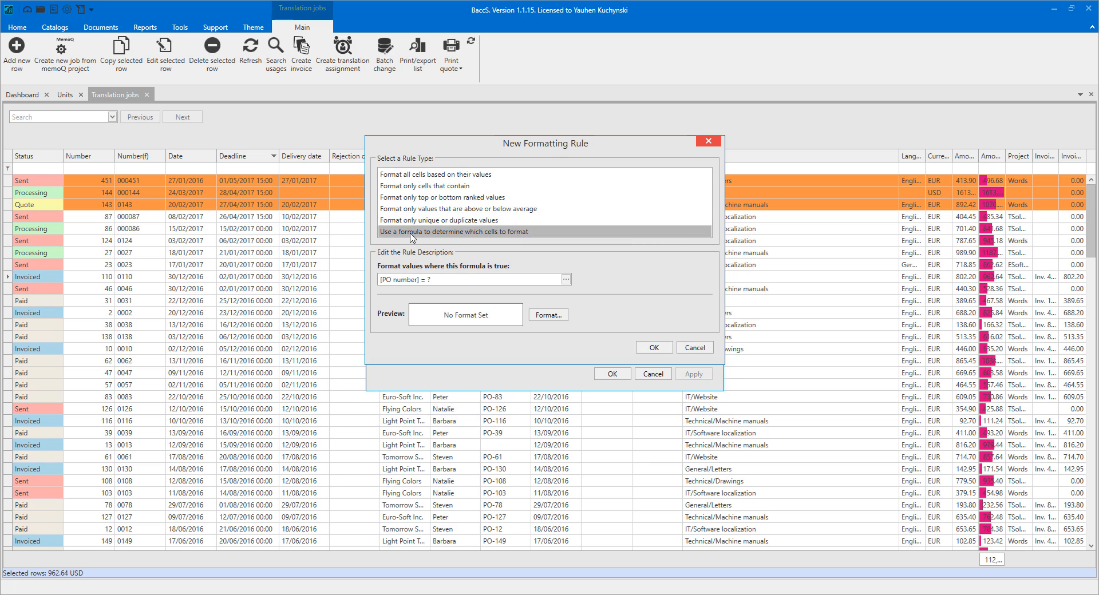
click(565, 280)
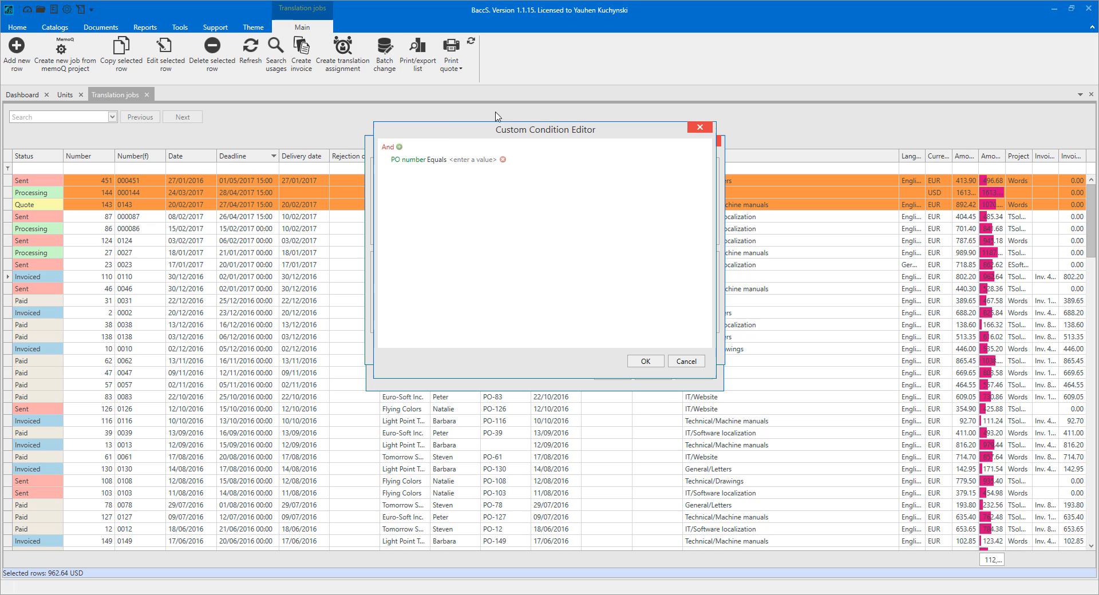
click(437, 160)
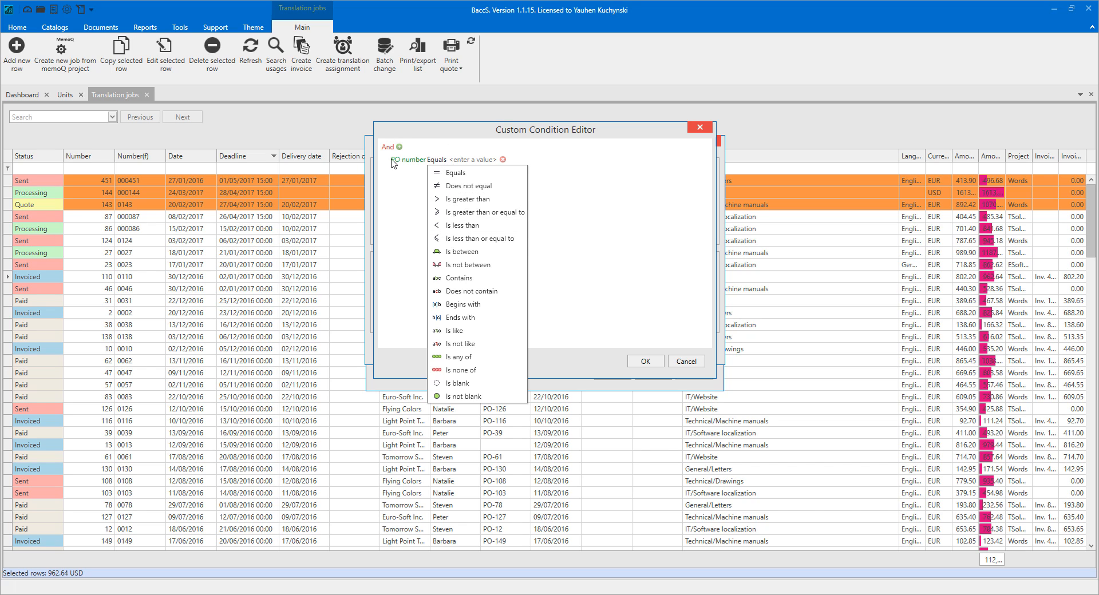
click(455, 383)
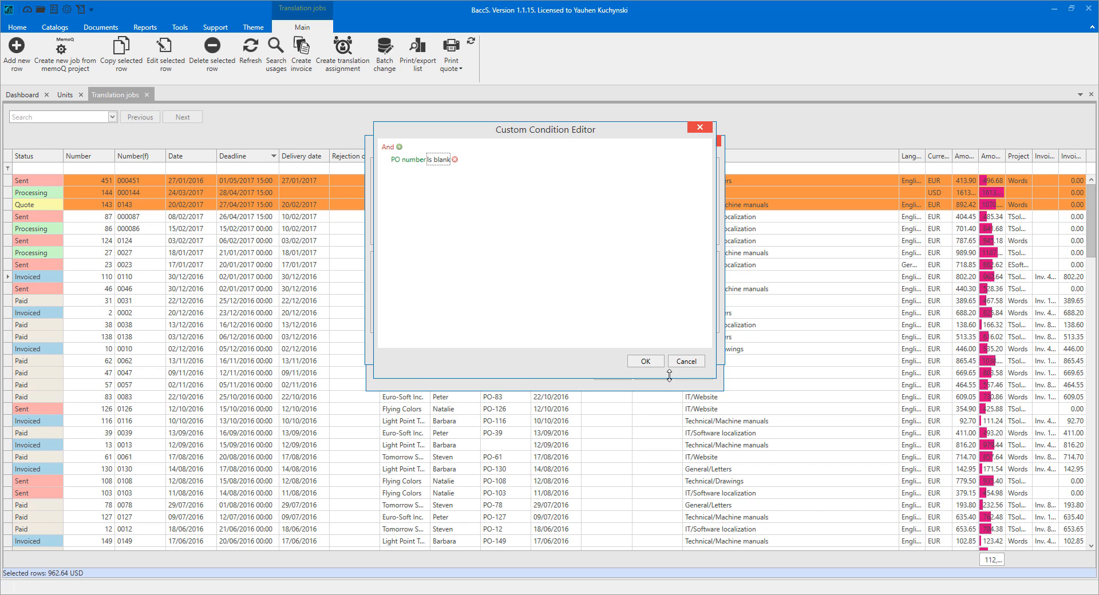
click(645, 361)
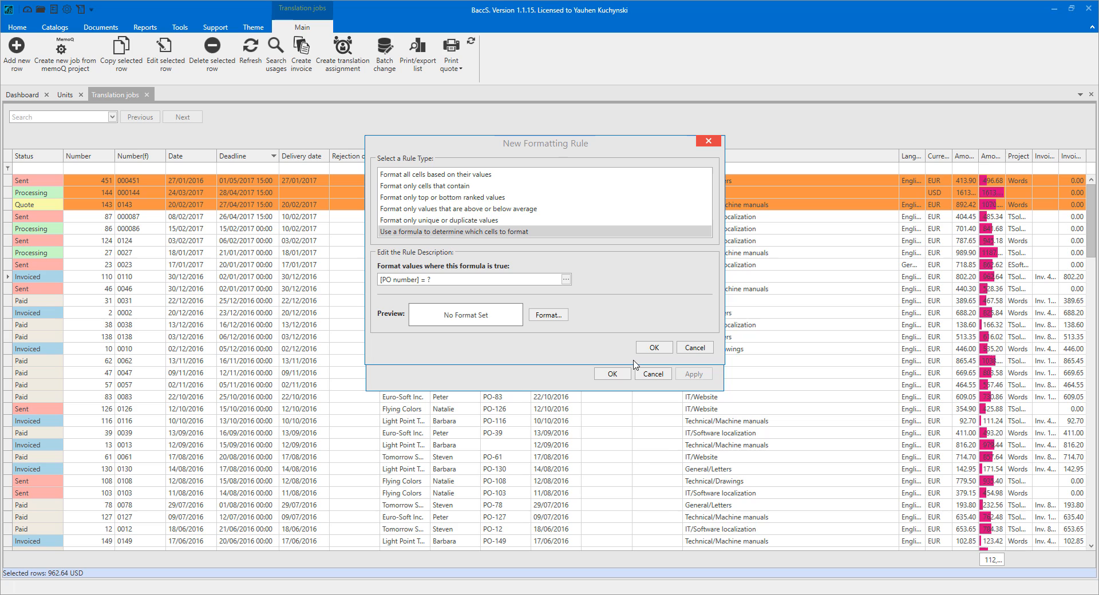
Format the blank PO number rule with a light red fill and the red flag icon, and save it to the job list
click(548, 316)
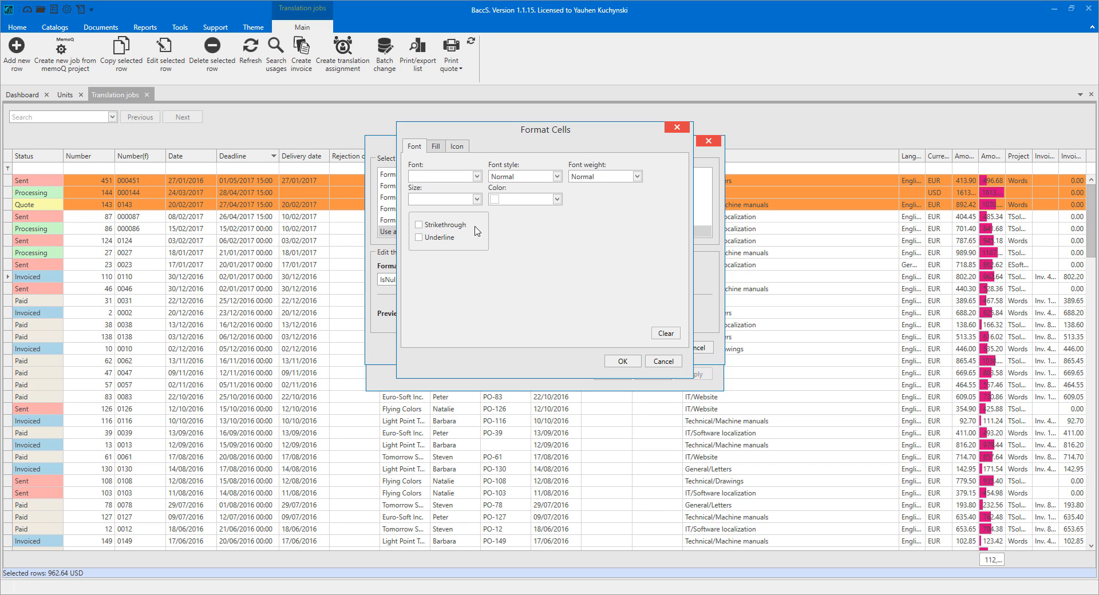
click(434, 147)
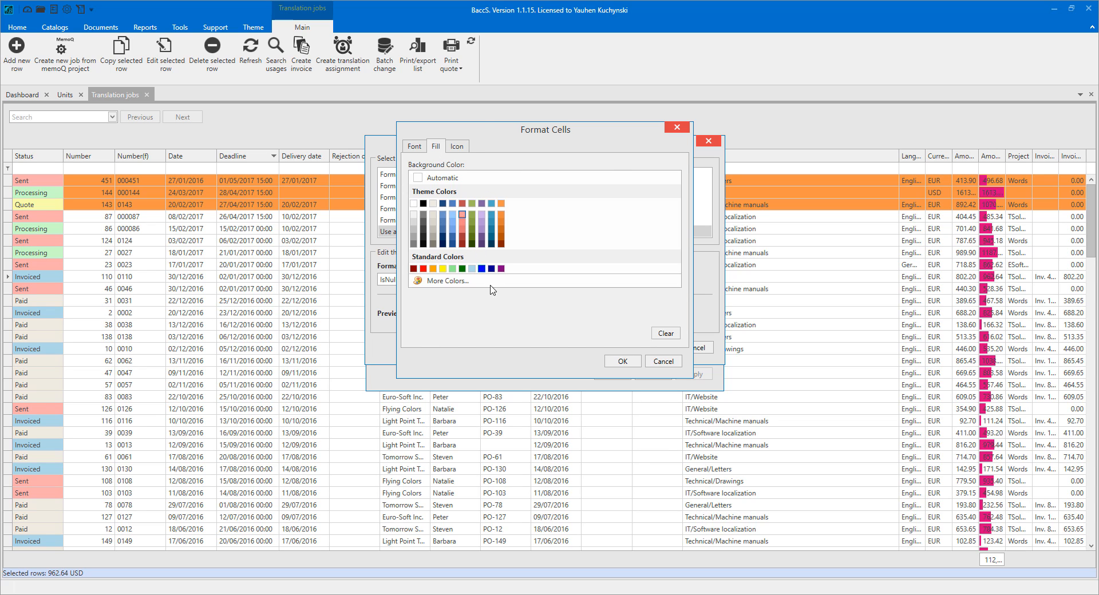
click(456, 149)
click(520, 259)
scroll(522, 263, down, 1)
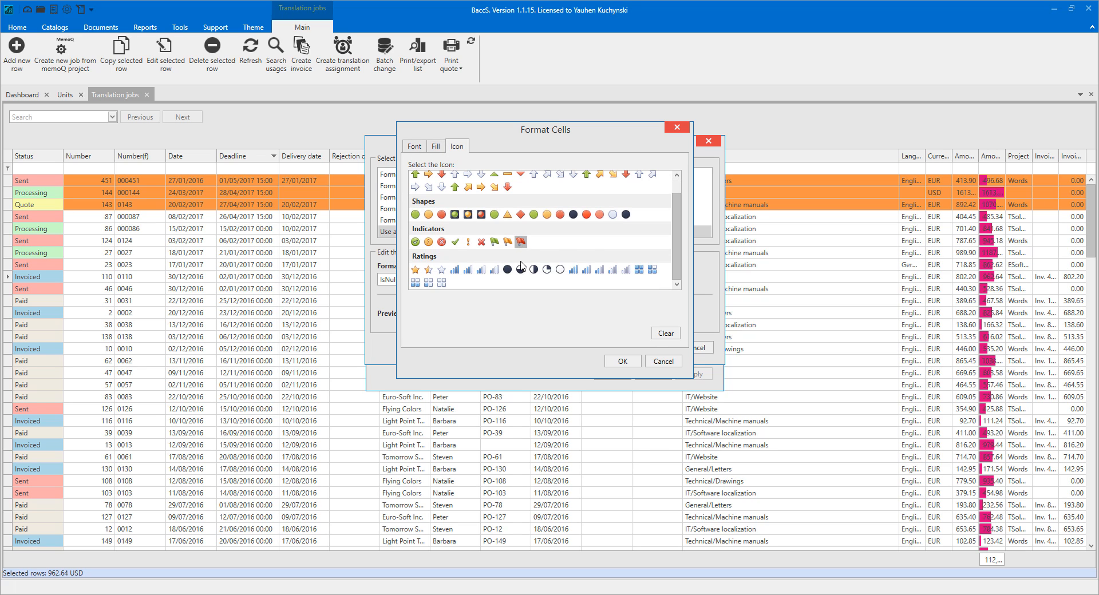
click(622, 361)
click(658, 352)
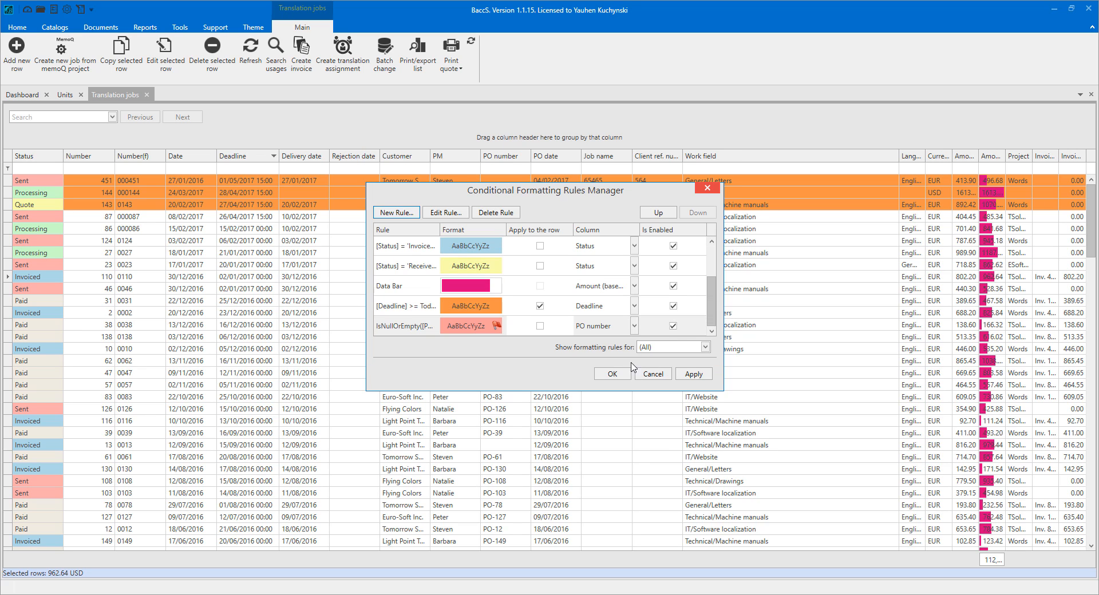
click(612, 373)
click(409, 326)
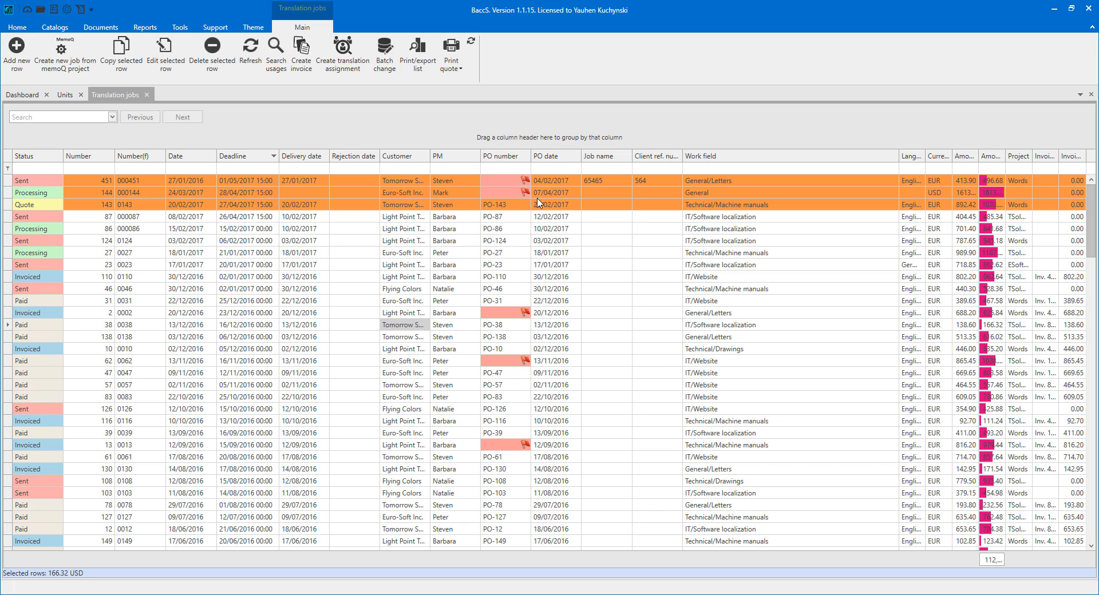
Open the Euro-Soft Inc. job due 28/04/2017, fill in its missing PO number, and save and close the job
click(518, 193)
click(503, 254)
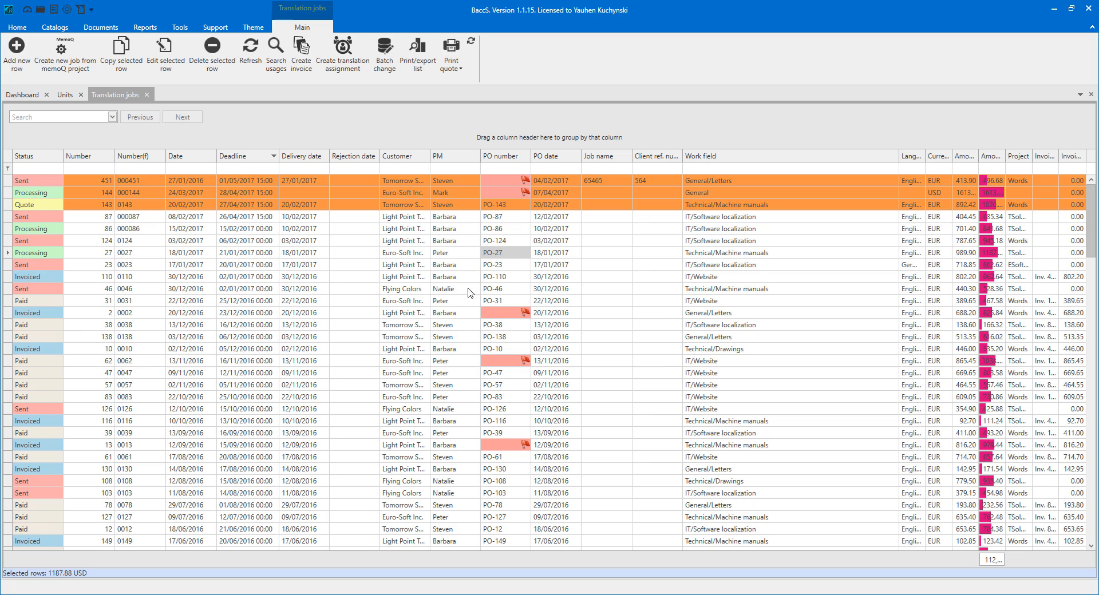
click(514, 195)
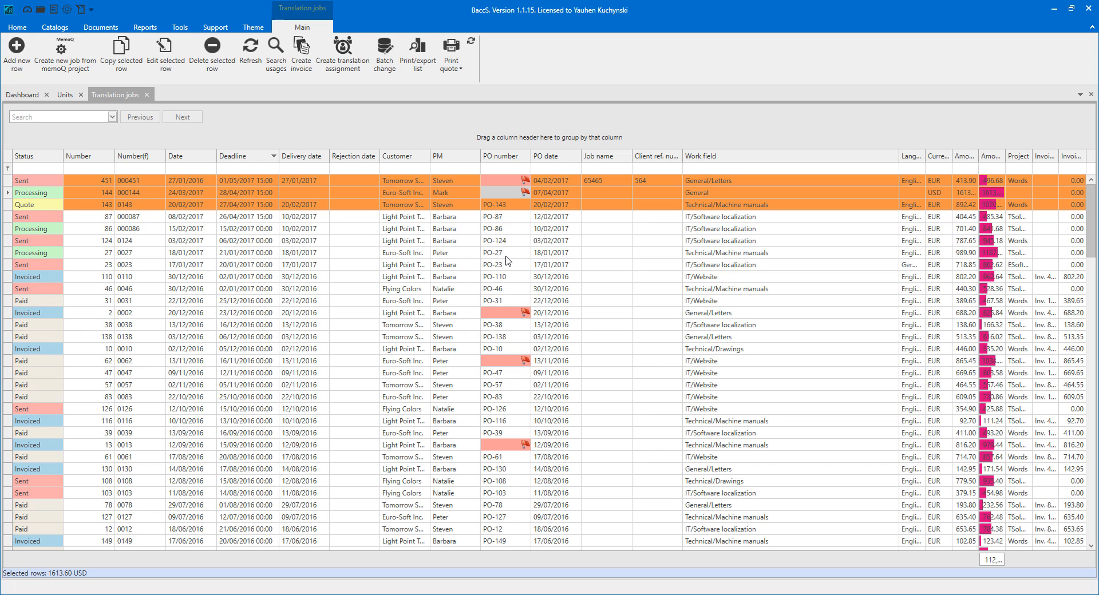
double_click(501, 194)
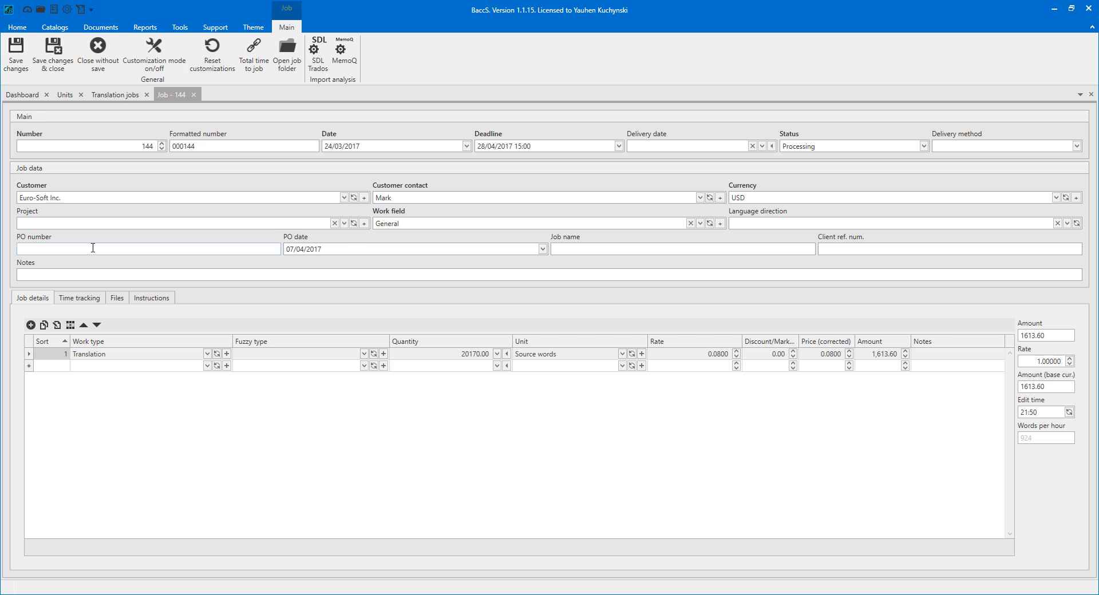
click(93, 247)
text(23242342)
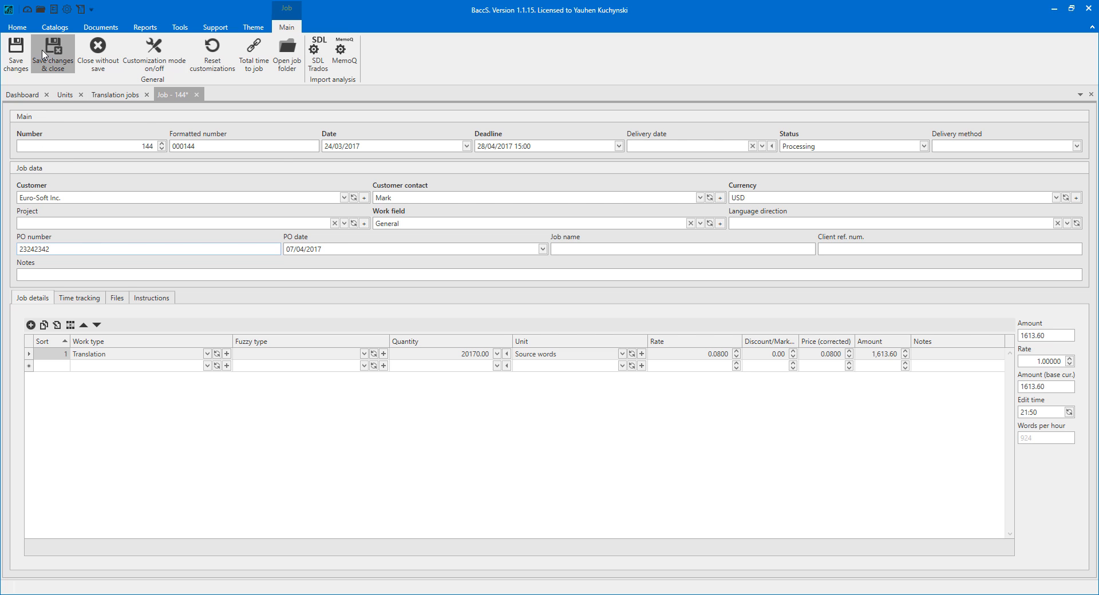
click(44, 54)
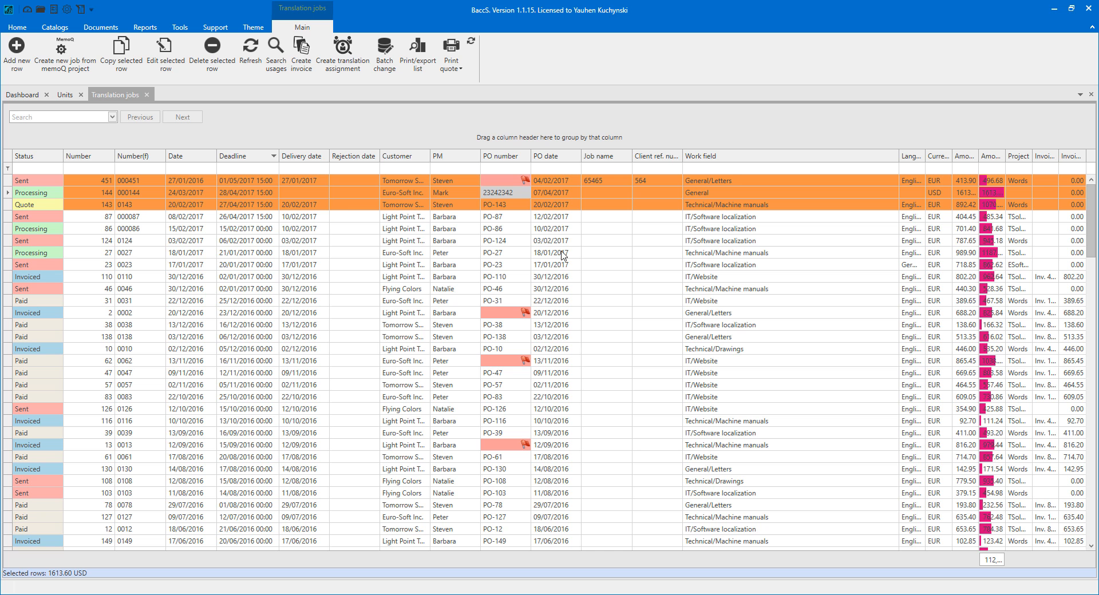
click(513, 231)
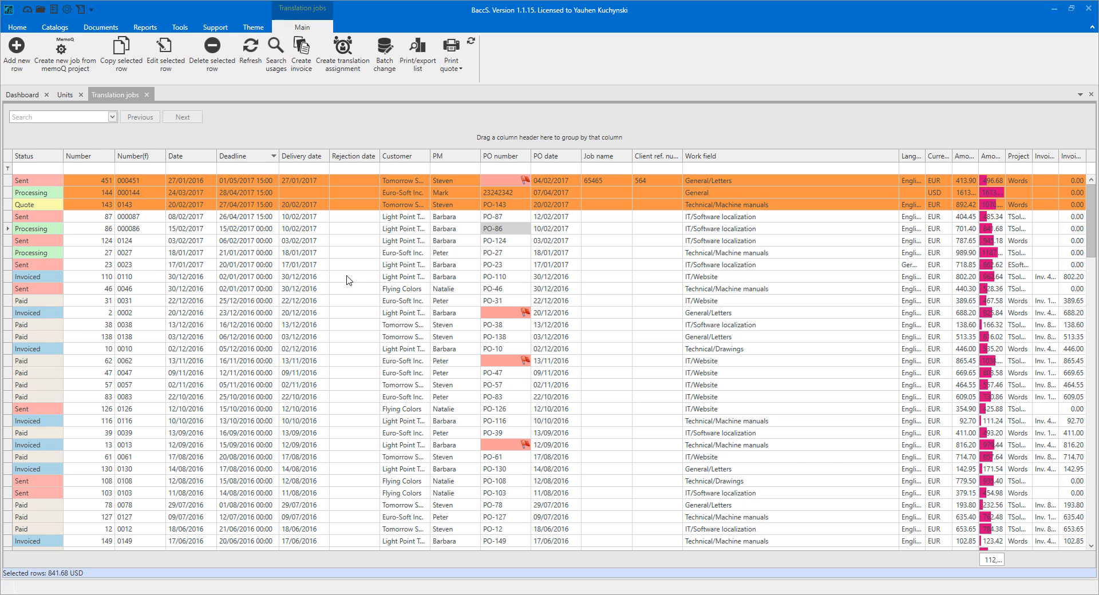
click(407, 193)
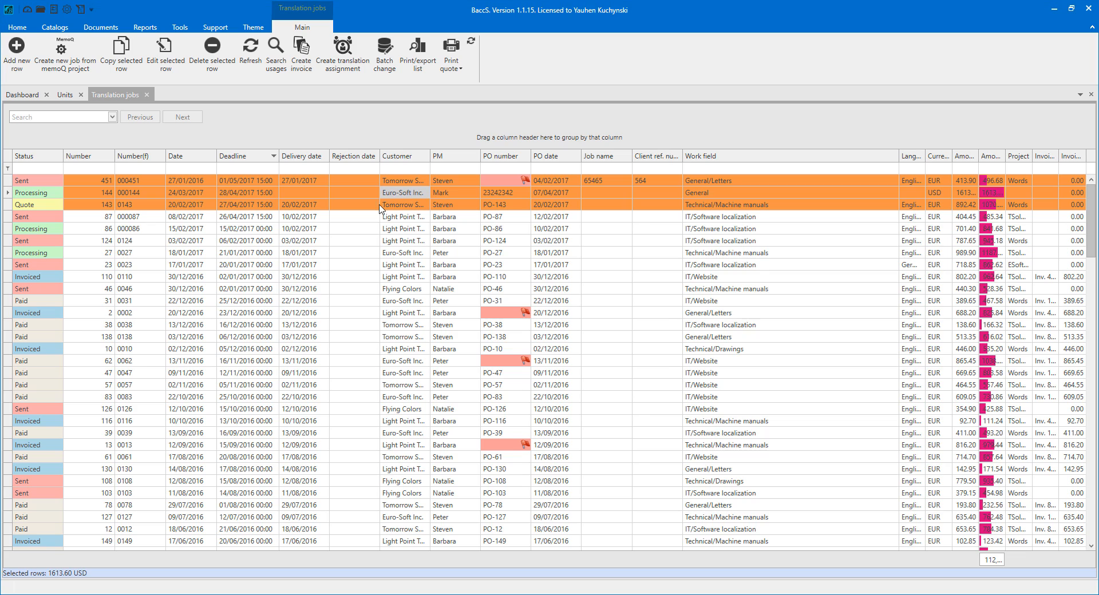
click(240, 194)
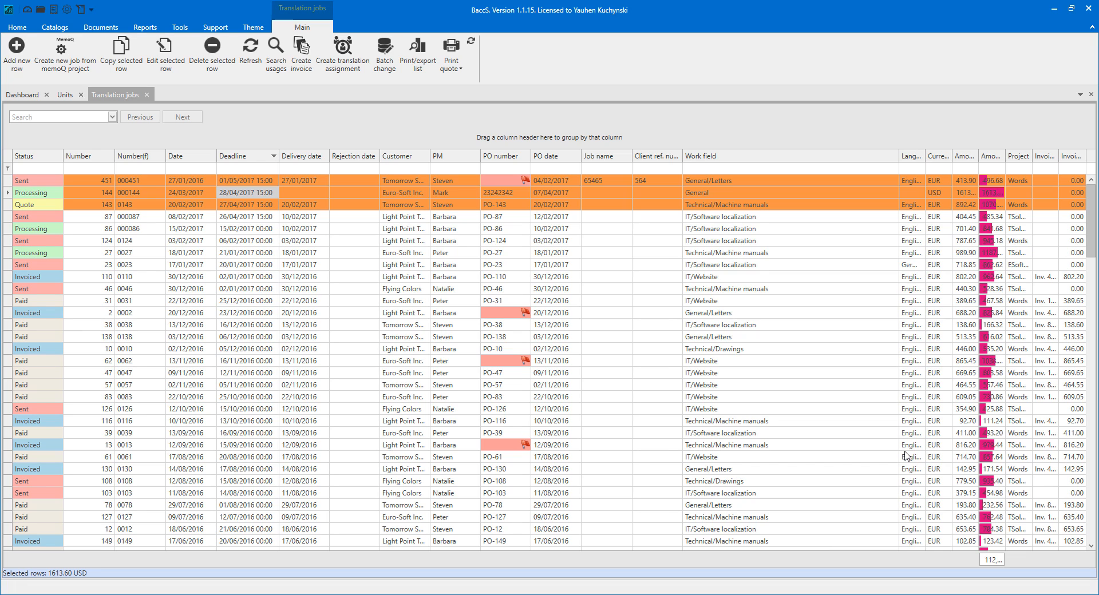
click(402, 324)
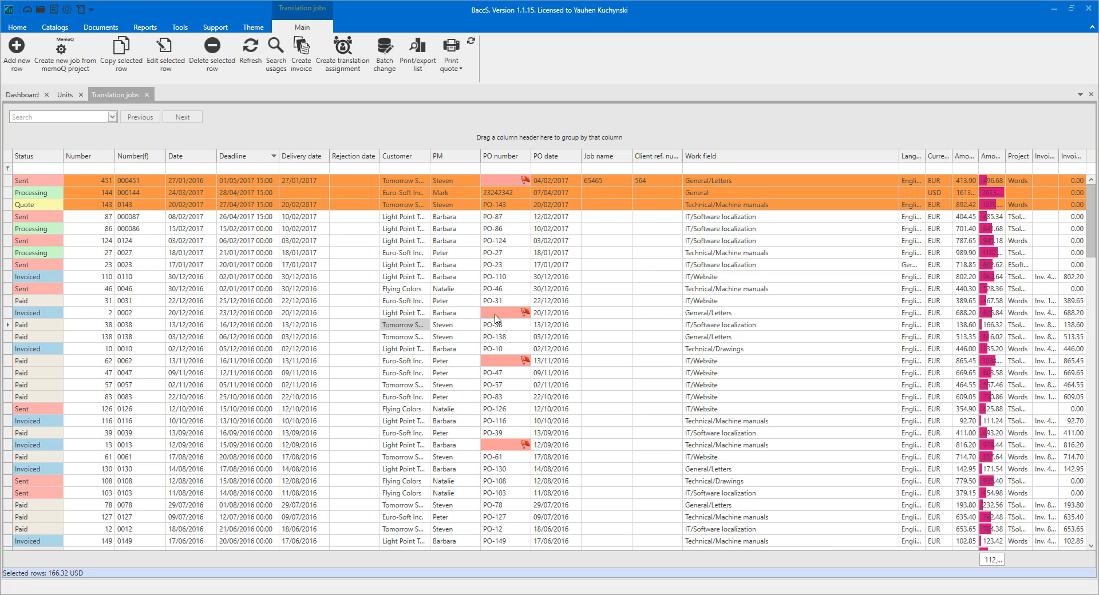